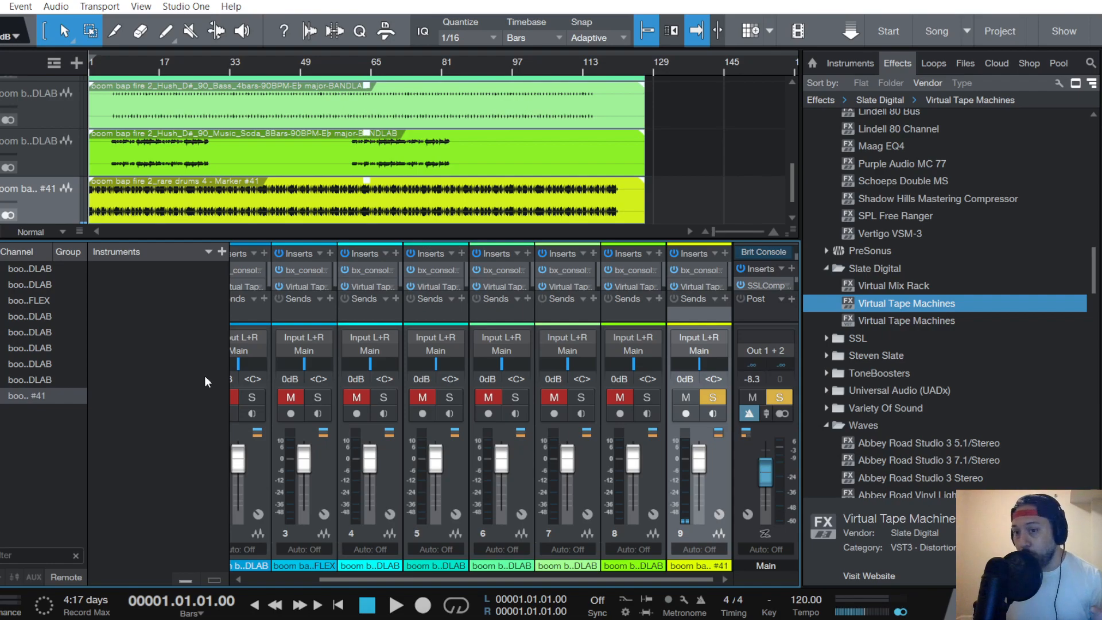
- Examine the Brit Console in the Main channel's Mix FX slot, including its list of presets
{"action": "double_click", "coordinate": [766, 254]}
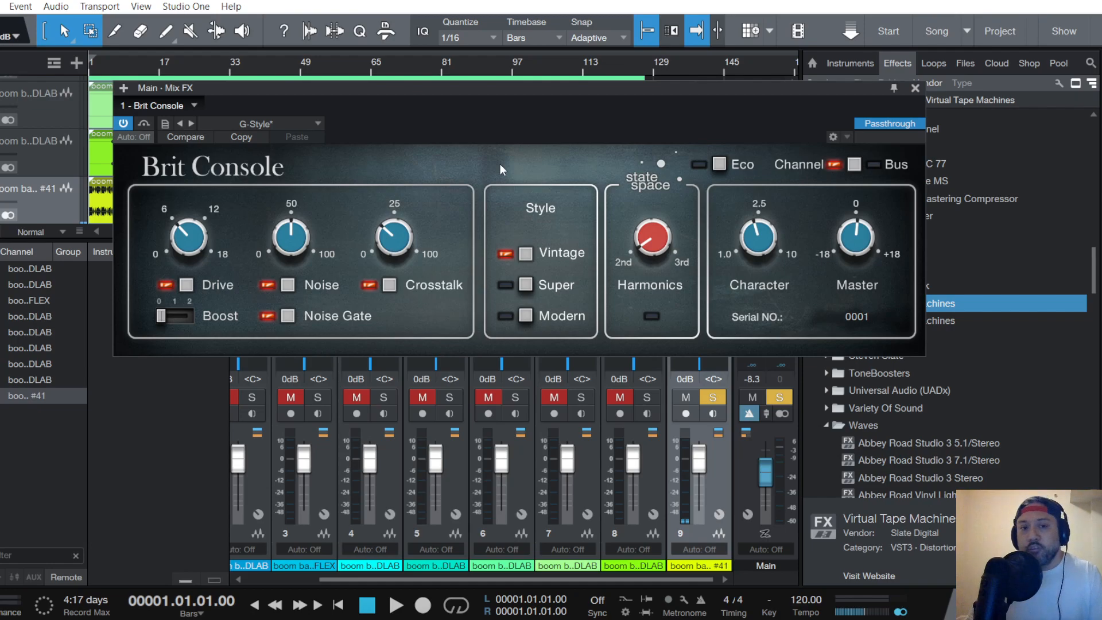
{"action": "left_click", "coordinate": [270, 124]}
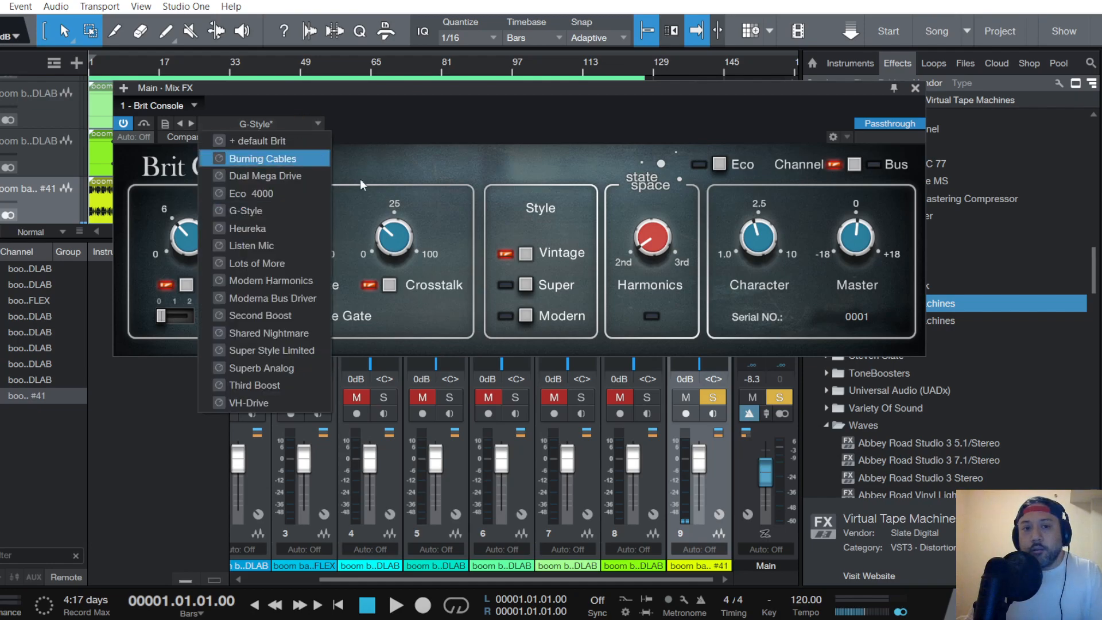
{"action": "left_click", "coordinate": [410, 164]}
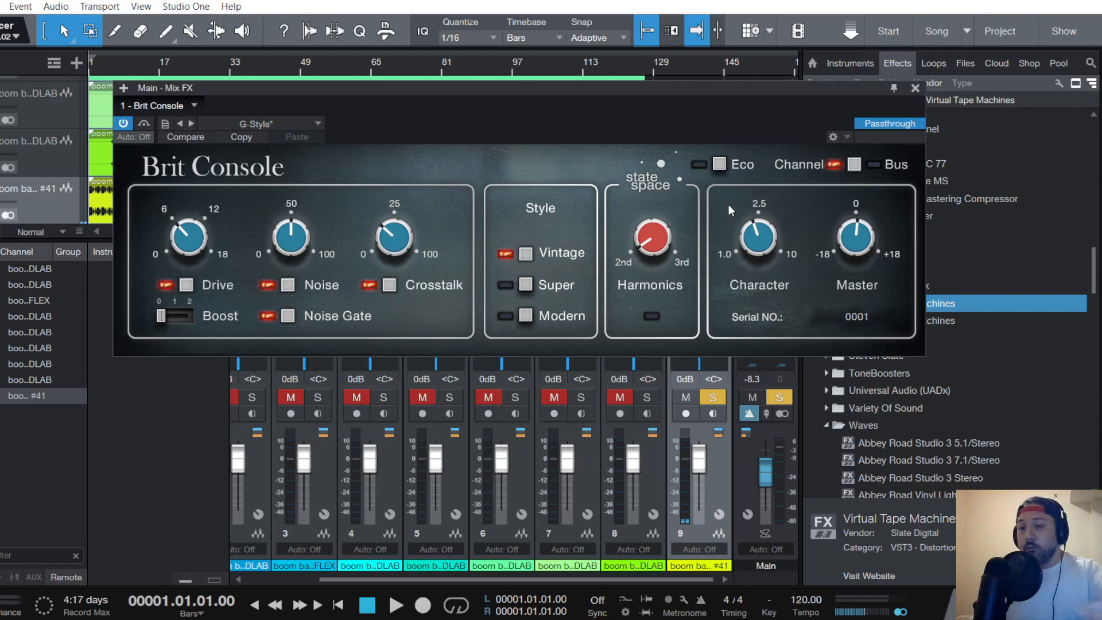
{"action": "left_click", "coordinate": [915, 89]}
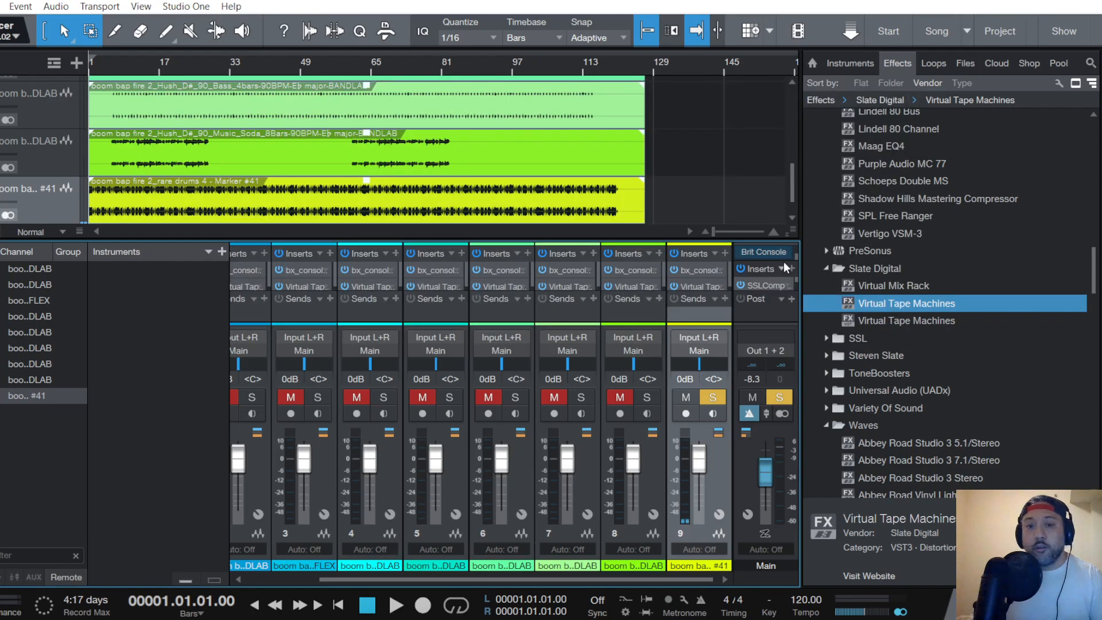
- Inspect the Virtual Tape Machines and bx_console SSL 4000 G inserts on channel 9, the rare drums
{"action": "left_click", "coordinate": [702, 284]}
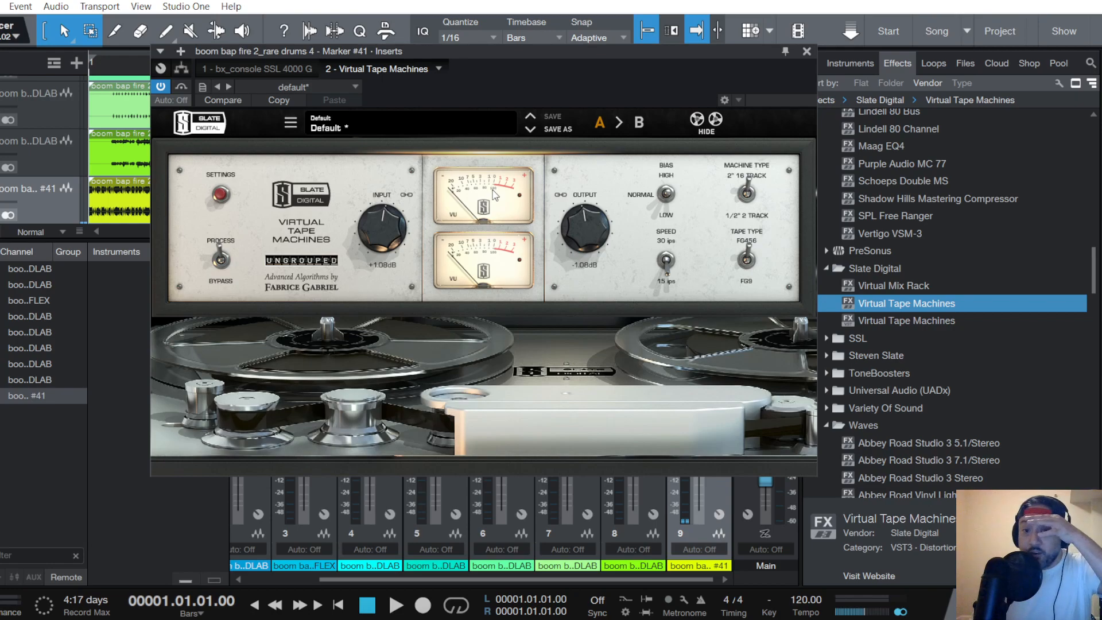
{"action": "left_click", "coordinate": [807, 52]}
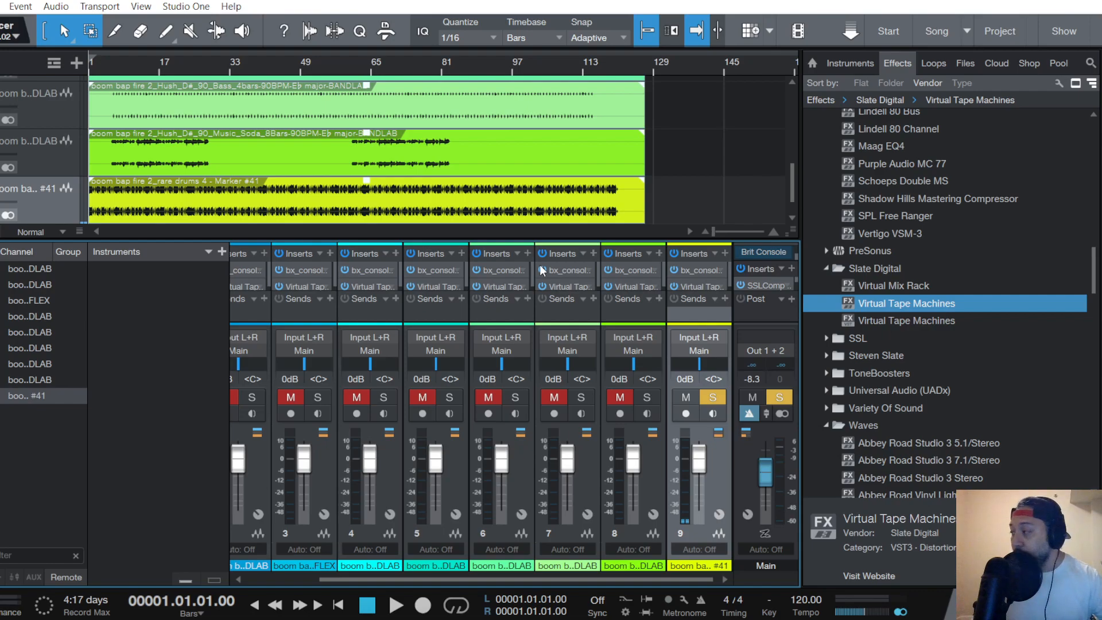
{"action": "left_click", "coordinate": [703, 274]}
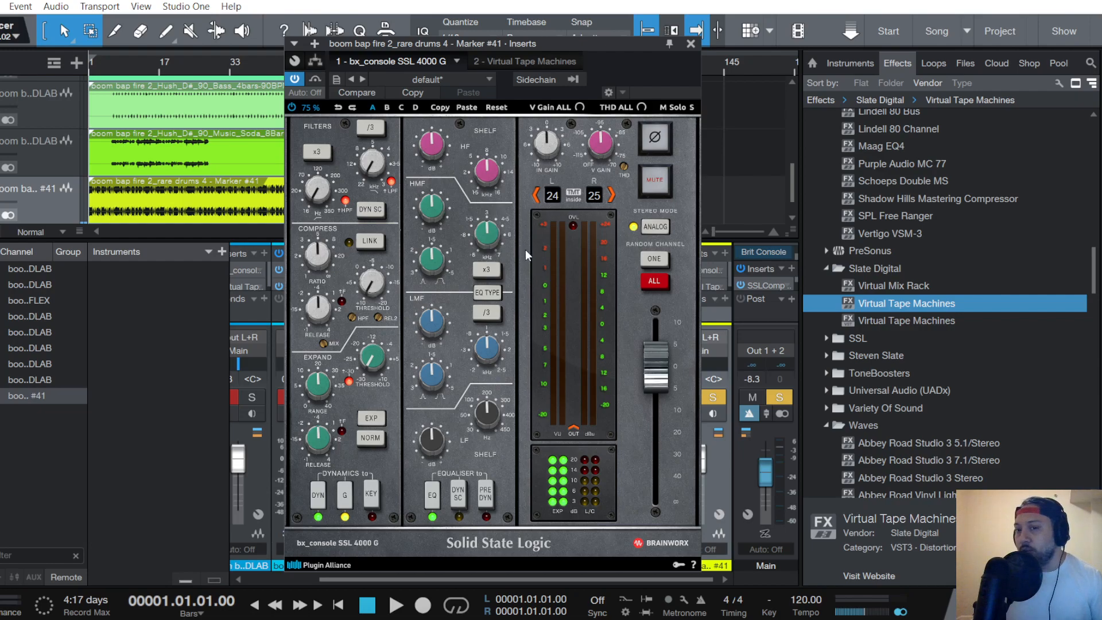
{"action": "left_click", "coordinate": [690, 44]}
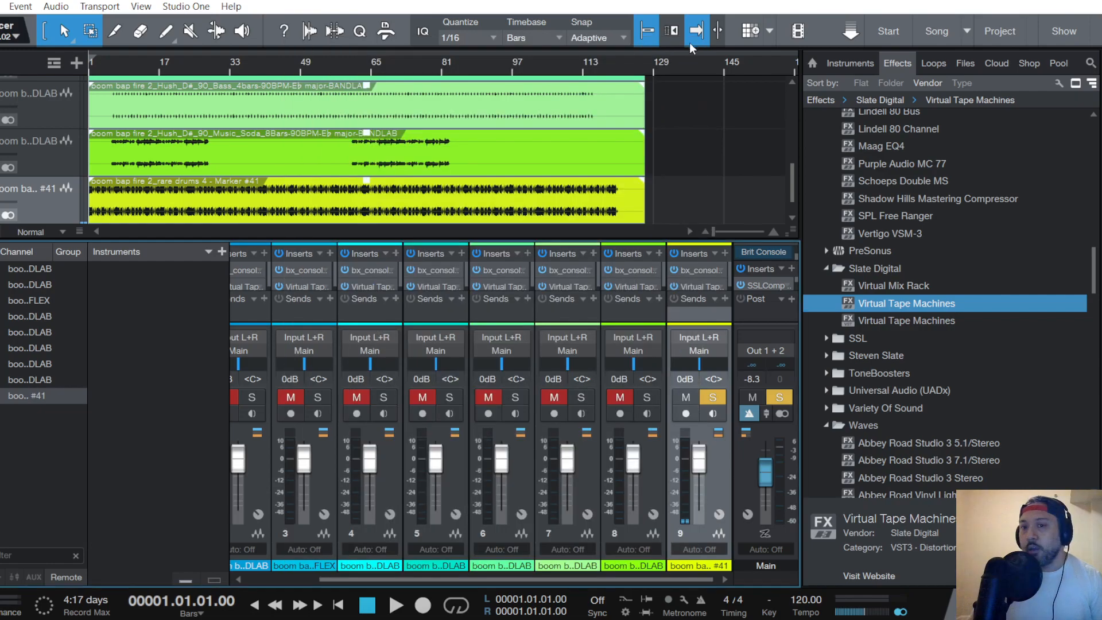
- Compare the Main channel's Brit Console with the bx_console SSL 4000 G on the rare drums channel
{"action": "left_click", "coordinate": [766, 255]}
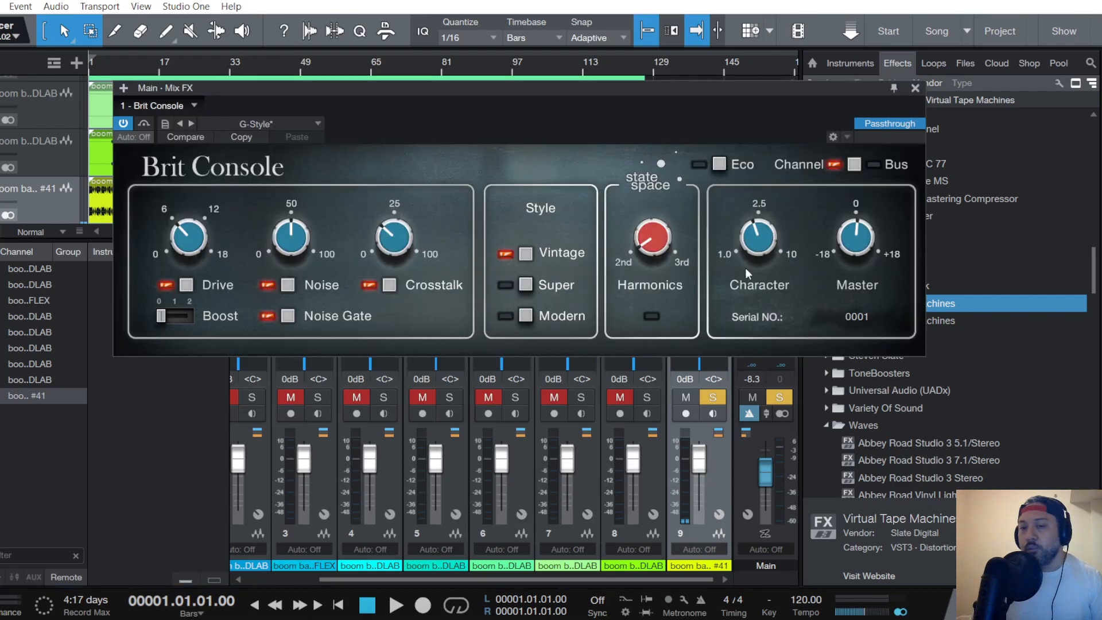
{"action": "left_click", "coordinate": [916, 89]}
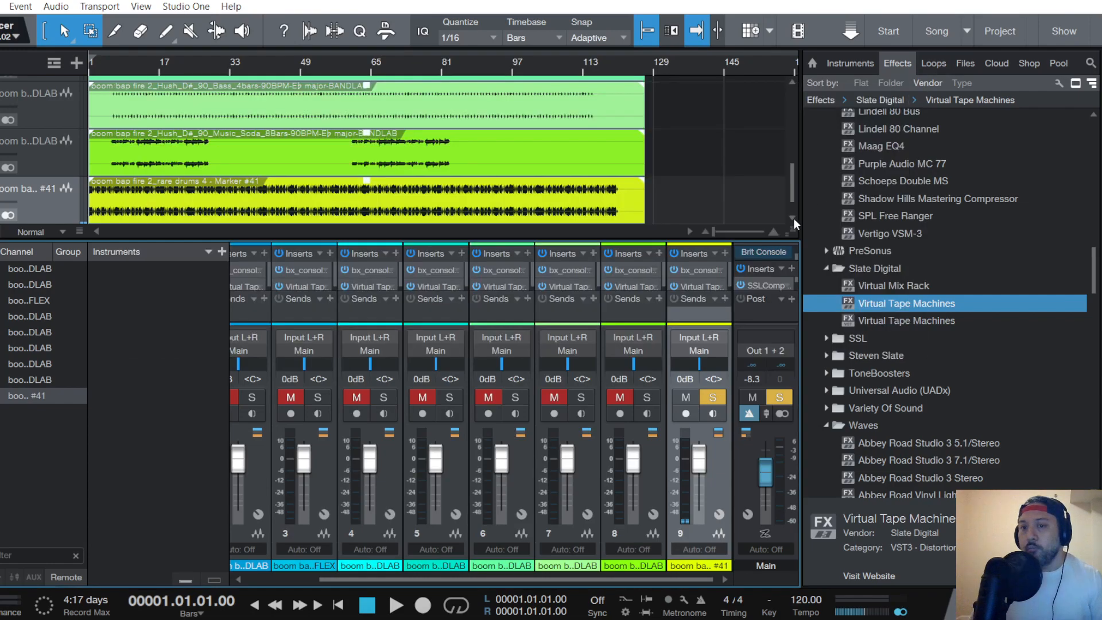
{"action": "left_click", "coordinate": [707, 269]}
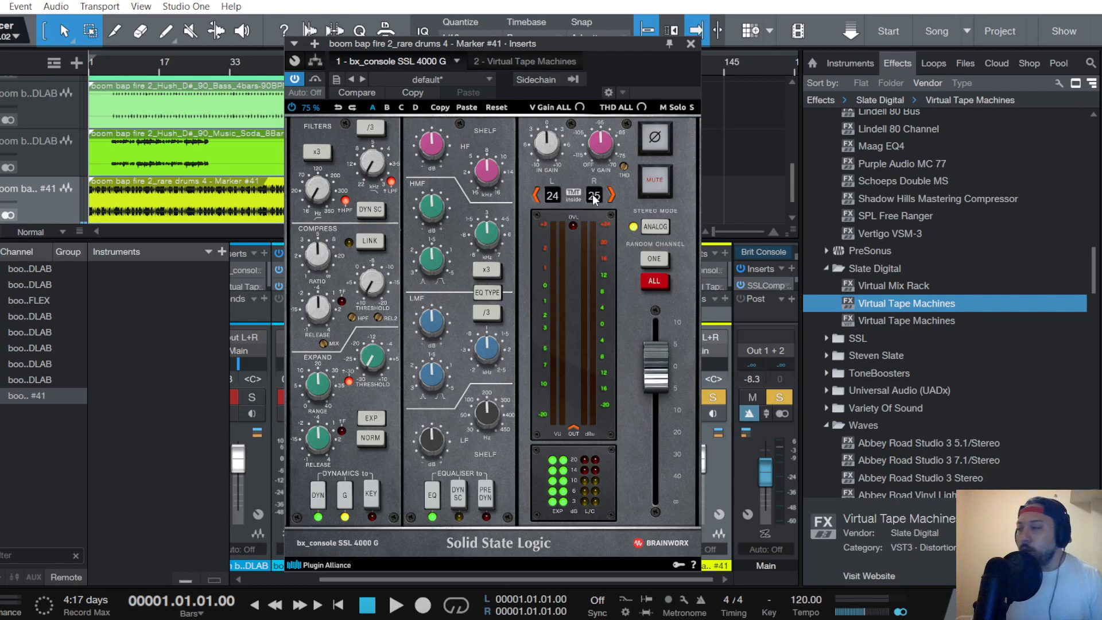
{"action": "left_click", "coordinate": [692, 44]}
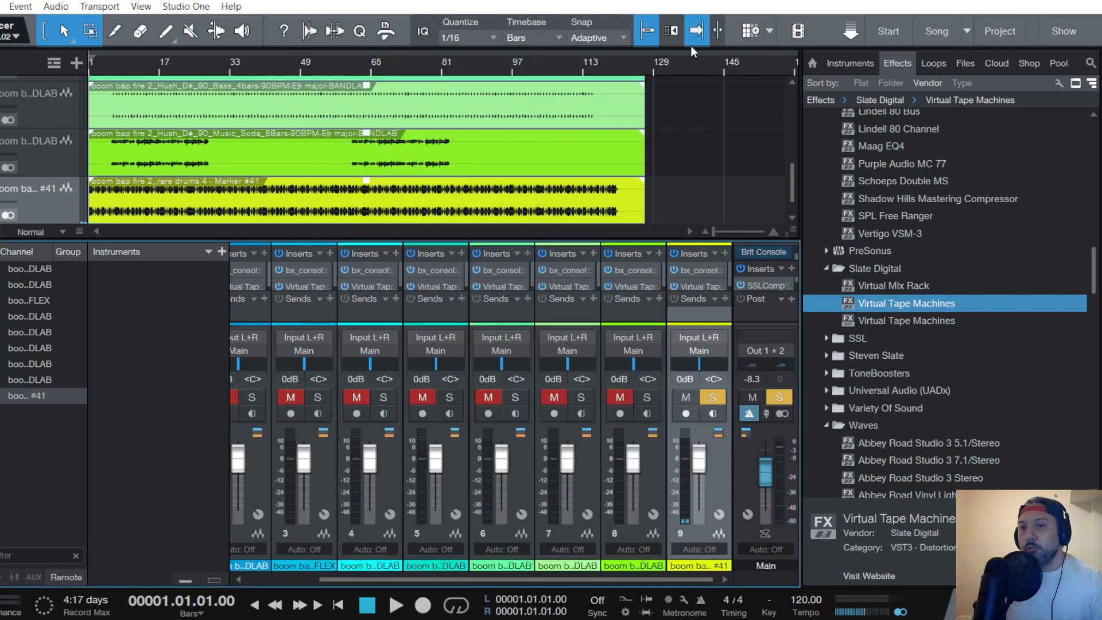
- Reopen the Main channel's Brit Console, switch briefly to OBS to check the recording, and close the plug-in
{"action": "double_click", "coordinate": [764, 252]}
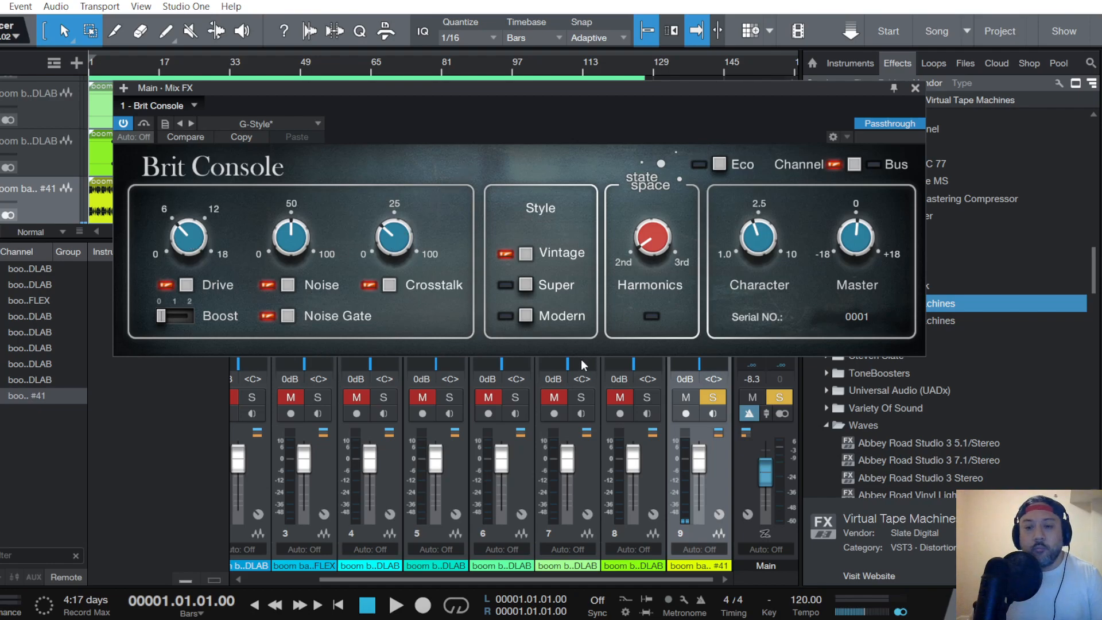
{"action": "key", "text": "alt+Tab"}
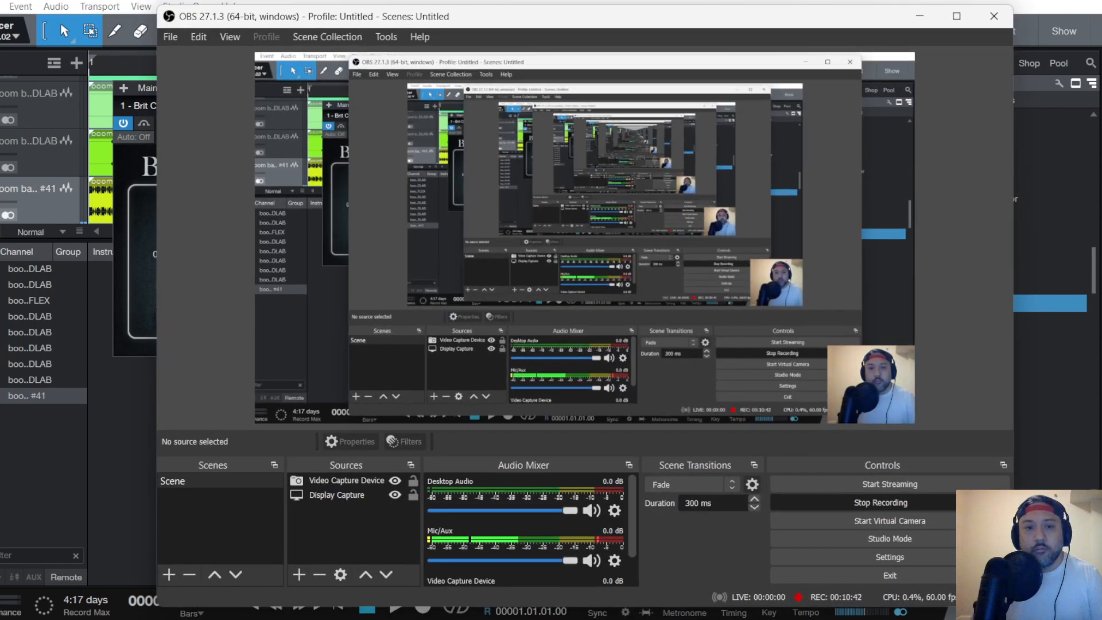
{"action": "left_click", "coordinate": [920, 16]}
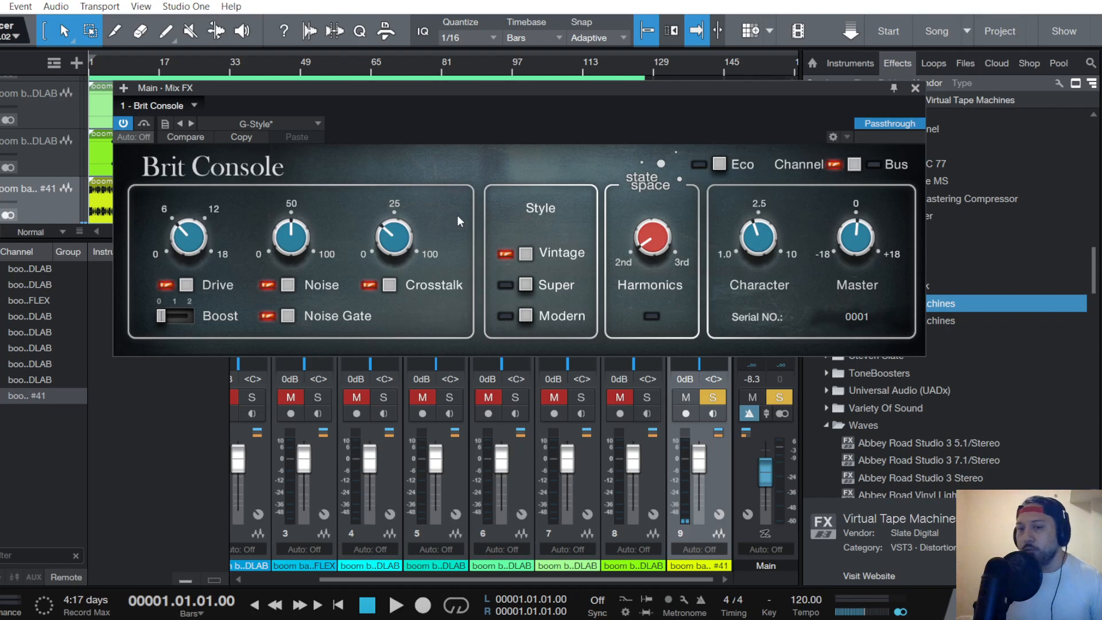
{"action": "left_click", "coordinate": [917, 88]}
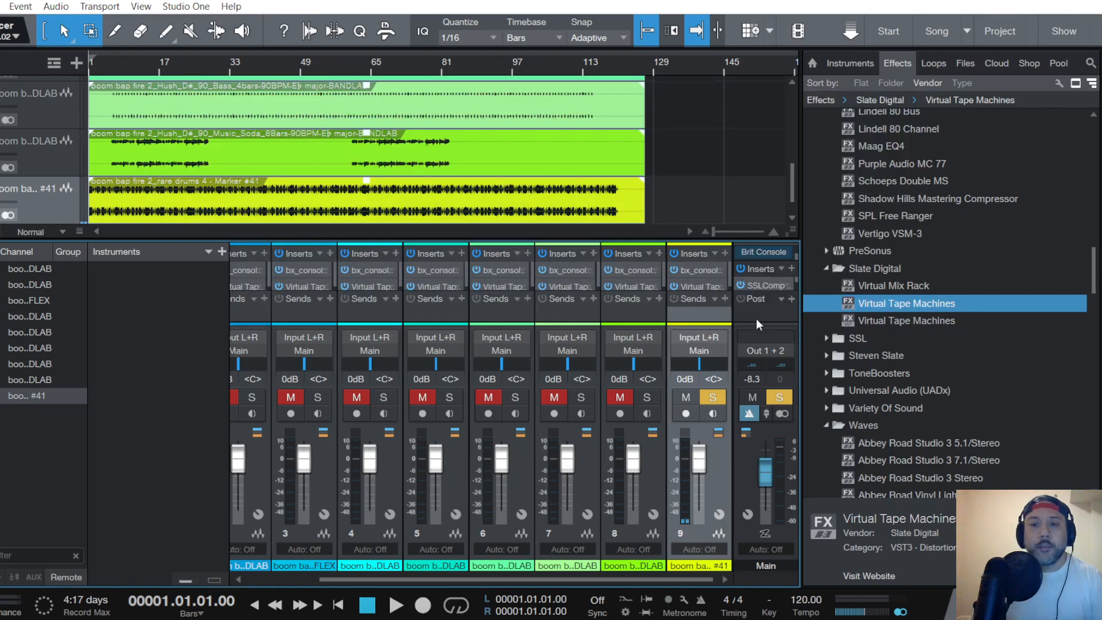
- Review the SSLComp Stereo and Virtual Tape Machines inserts on the Main channel
{"action": "left_click", "coordinate": [767, 283]}
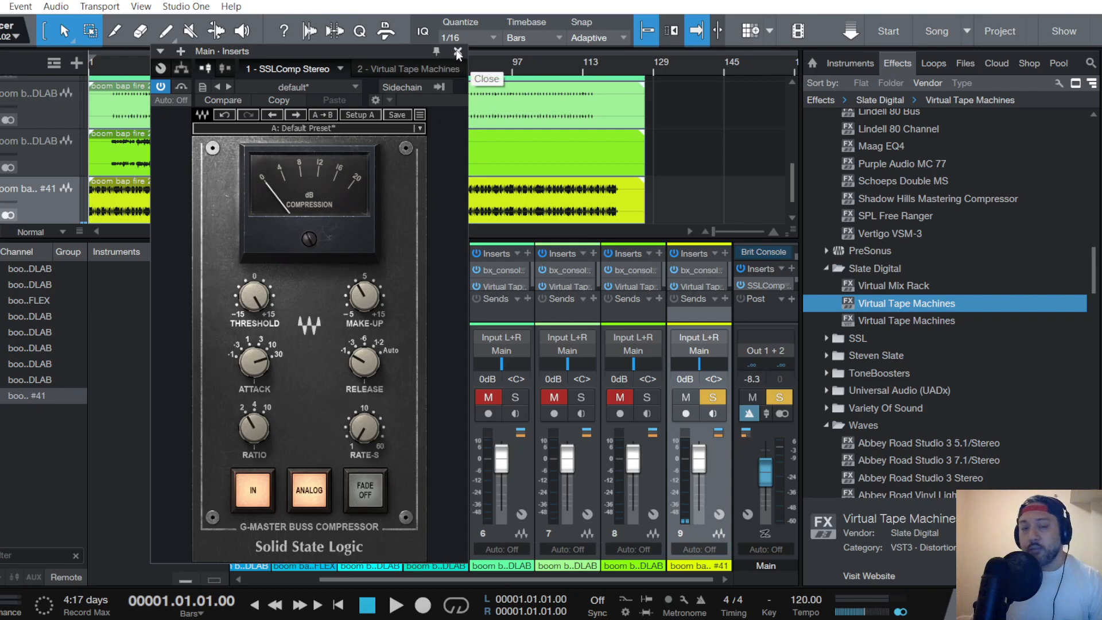
{"action": "left_click", "coordinate": [429, 71]}
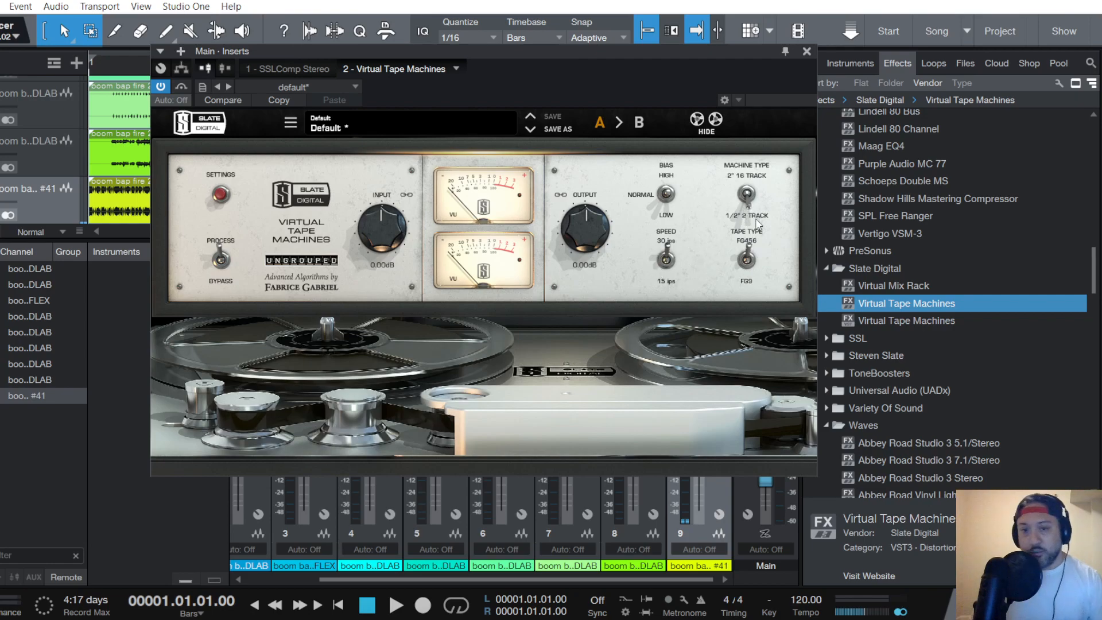
{"action": "left_click", "coordinate": [808, 52]}
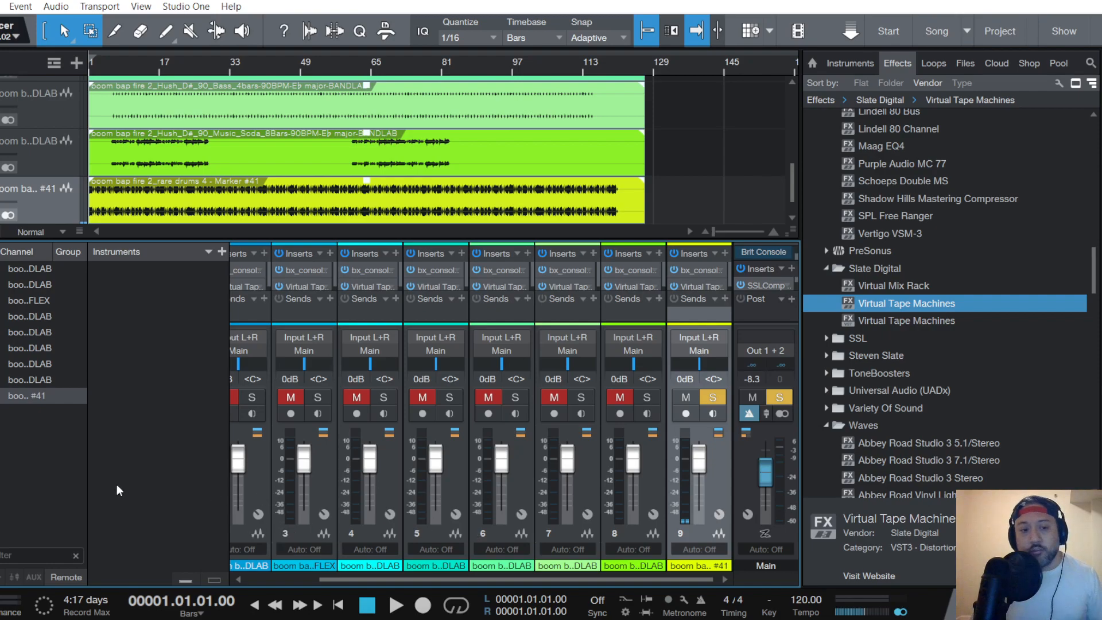
- Step through the song's channels in the channel list, finishing with the rare drums channel selected
{"action": "left_click", "coordinate": [15, 272]}
{"action": "left_click", "coordinate": [17, 286]}
{"action": "left_click", "coordinate": [16, 302]}
{"action": "left_click", "coordinate": [17, 318]}
{"action": "left_click", "coordinate": [18, 333]}
{"action": "left_click", "coordinate": [18, 349]}
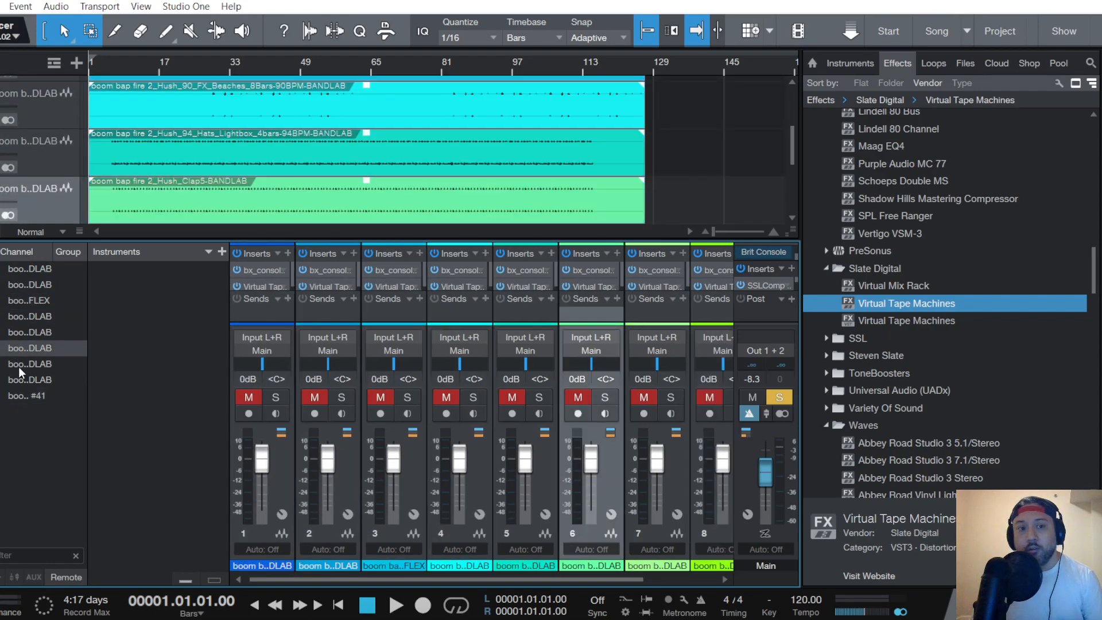
{"action": "left_click", "coordinate": [18, 366]}
{"action": "left_click", "coordinate": [20, 396]}
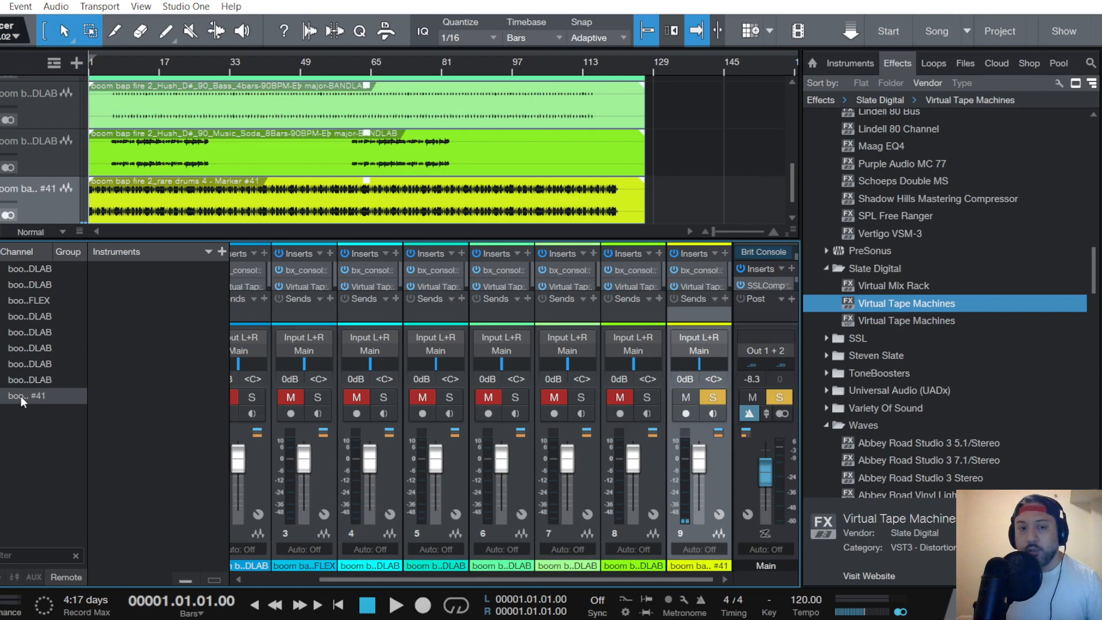
{"action": "left_click", "coordinate": [16, 300]}
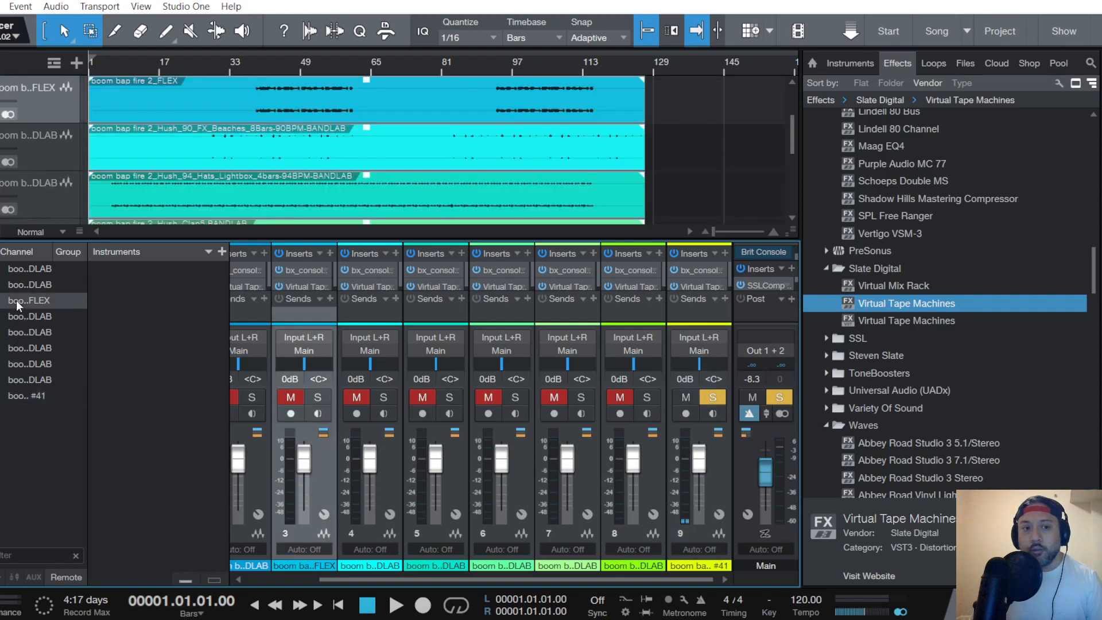
{"action": "left_click", "coordinate": [16, 377]}
{"action": "left_click", "coordinate": [17, 349]}
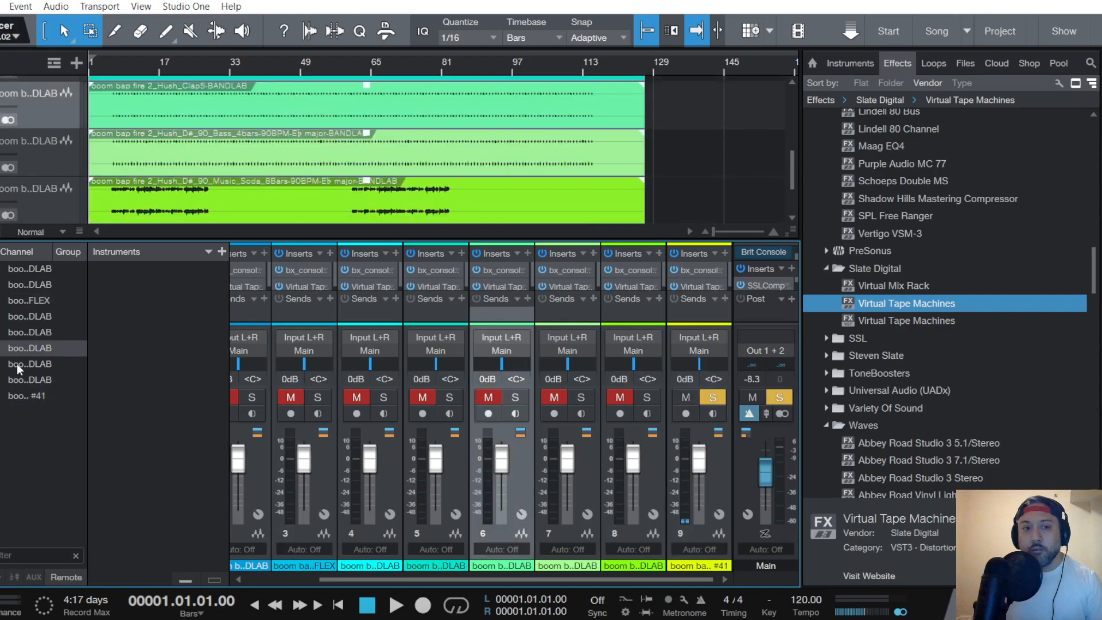
{"action": "left_click", "coordinate": [20, 397]}
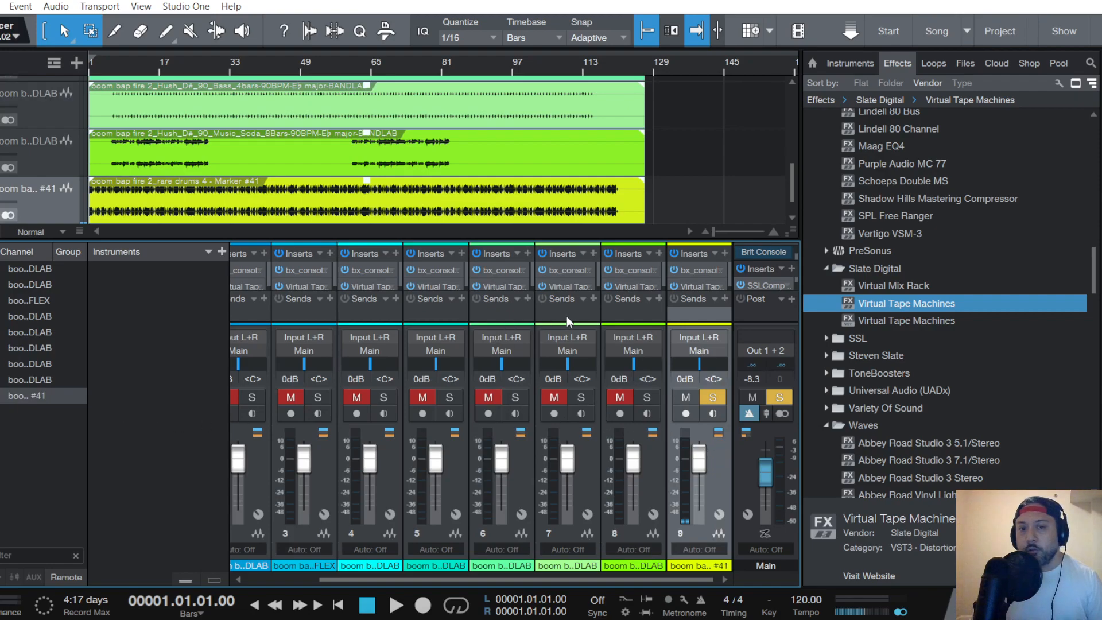
- Look over the tracks in the arrangement, and show and hide the group list above the channel list
{"action": "scroll", "coordinate": [50, 150], "scroll_direction": "up", "scroll_amount": 2}
{"action": "scroll", "coordinate": [50, 150], "scroll_direction": "up", "scroll_amount": 2}
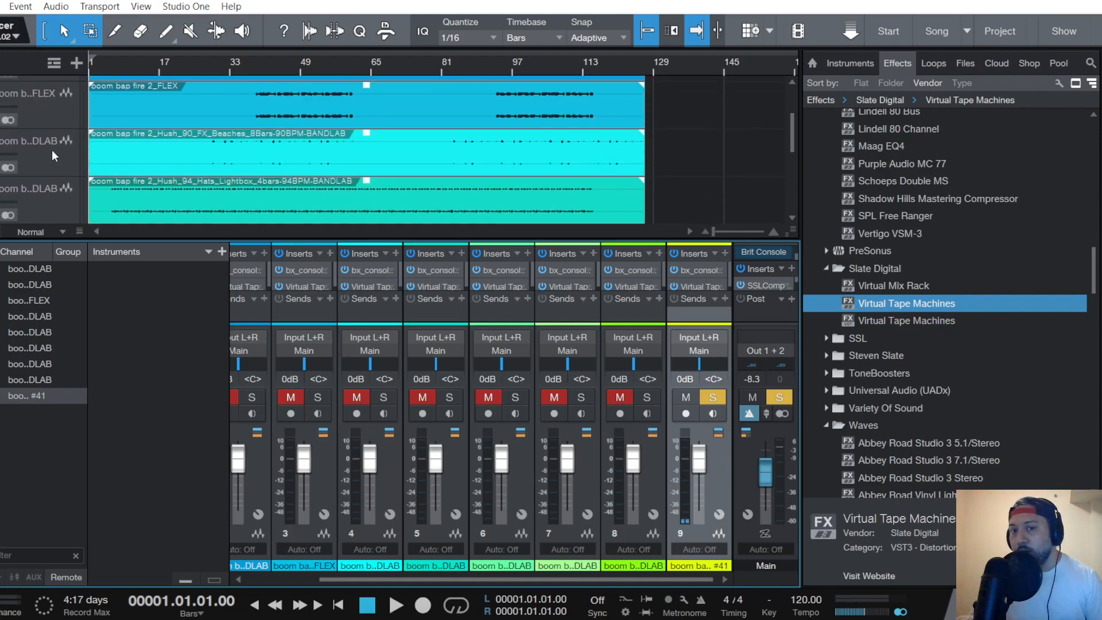
{"action": "scroll", "coordinate": [59, 153], "scroll_direction": "down", "scroll_amount": 4}
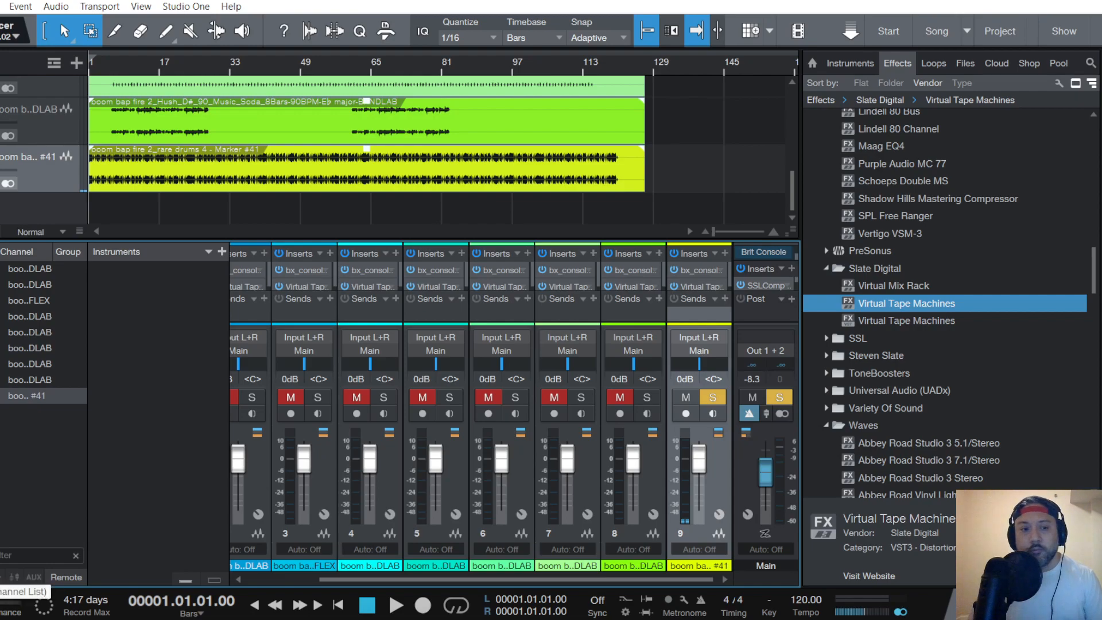
{"action": "left_click", "coordinate": [1, 577]}
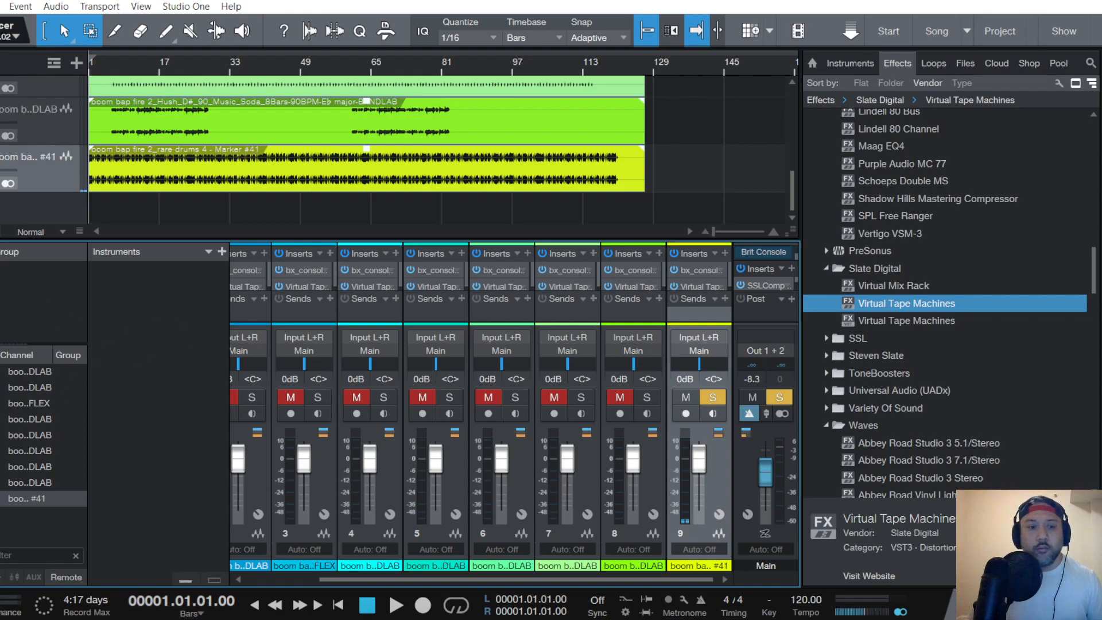
{"action": "left_click", "coordinate": [1, 577]}
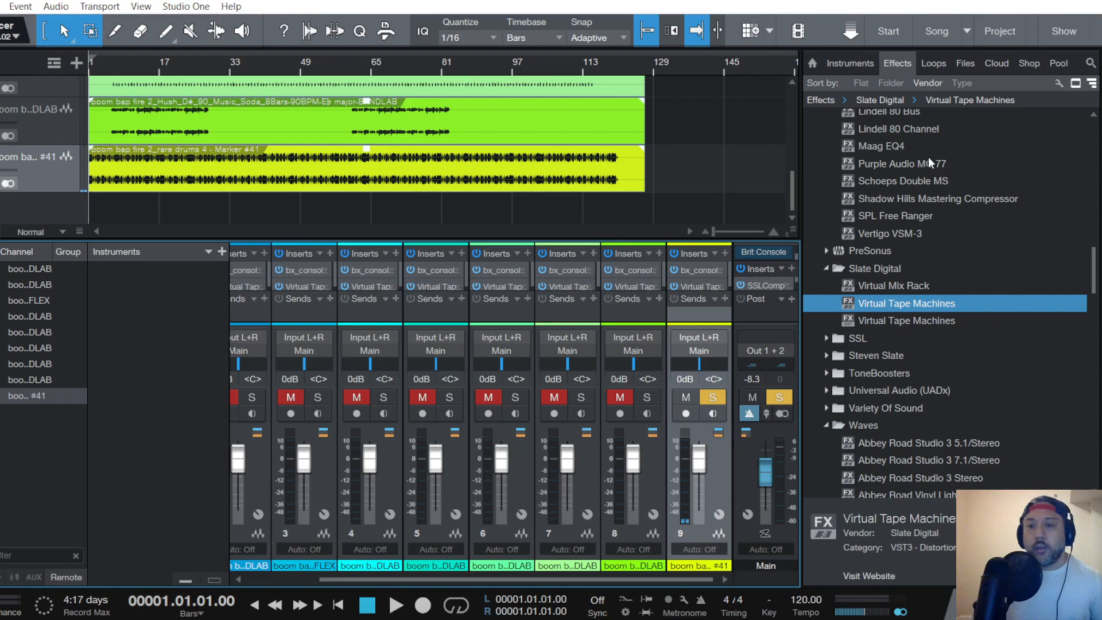
- Browse the installed effects by vendor, finishing at the Plugin Alliance console plug-ins
{"action": "scroll", "coordinate": [940, 252], "scroll_direction": "down", "scroll_amount": 3}
{"action": "scroll", "coordinate": [933, 250], "scroll_direction": "up", "scroll_amount": 7}
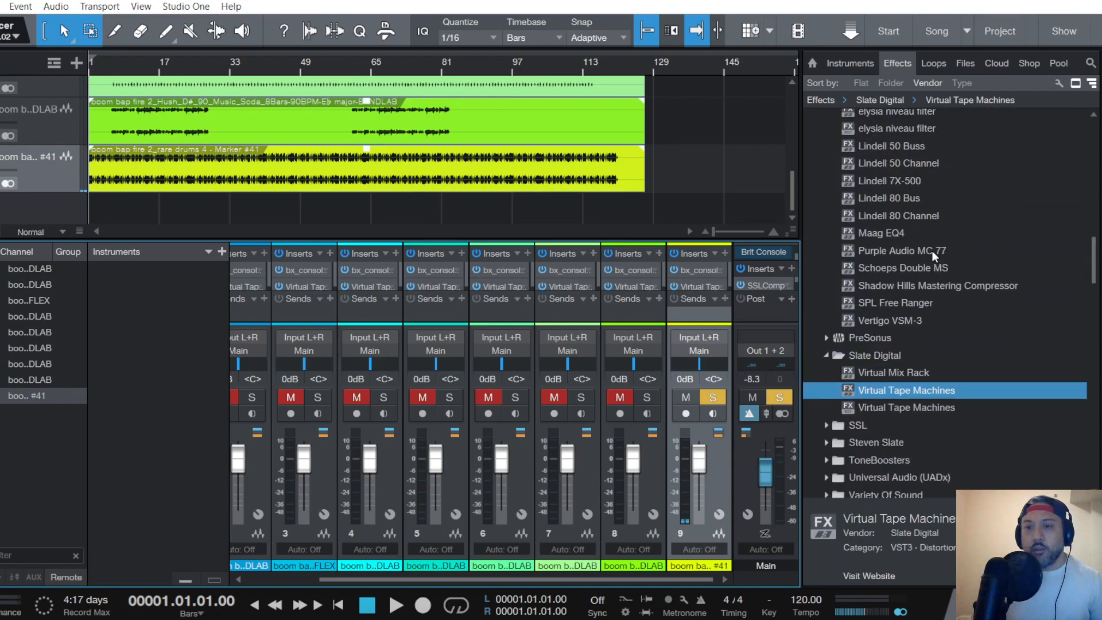
{"action": "scroll", "coordinate": [934, 249], "scroll_direction": "up", "scroll_amount": 7}
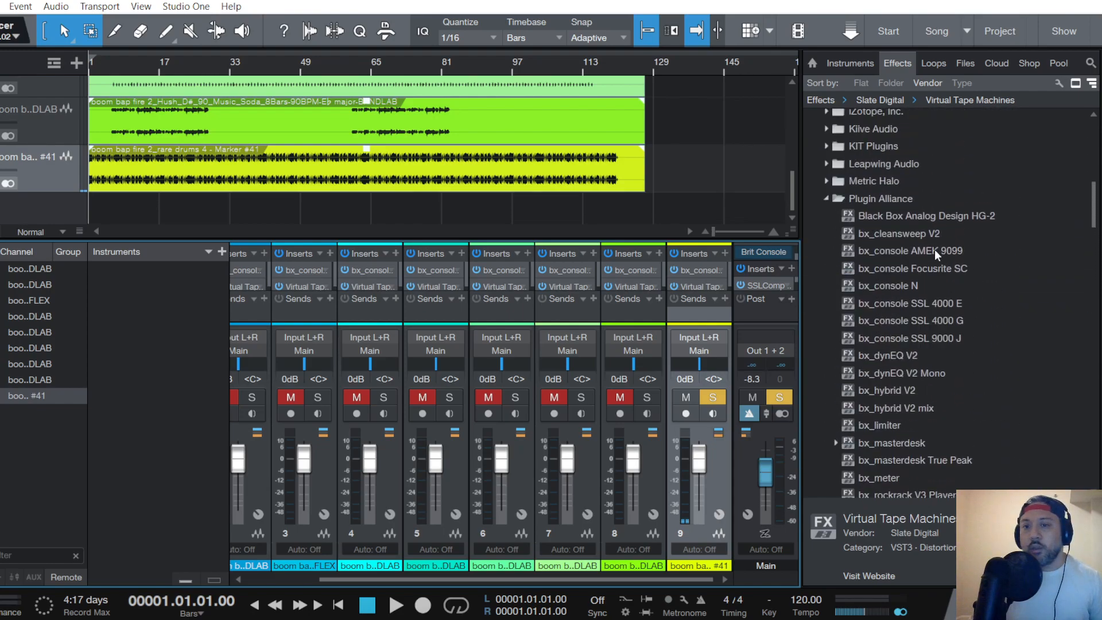
{"action": "scroll", "coordinate": [879, 194], "scroll_direction": "up", "scroll_amount": 7}
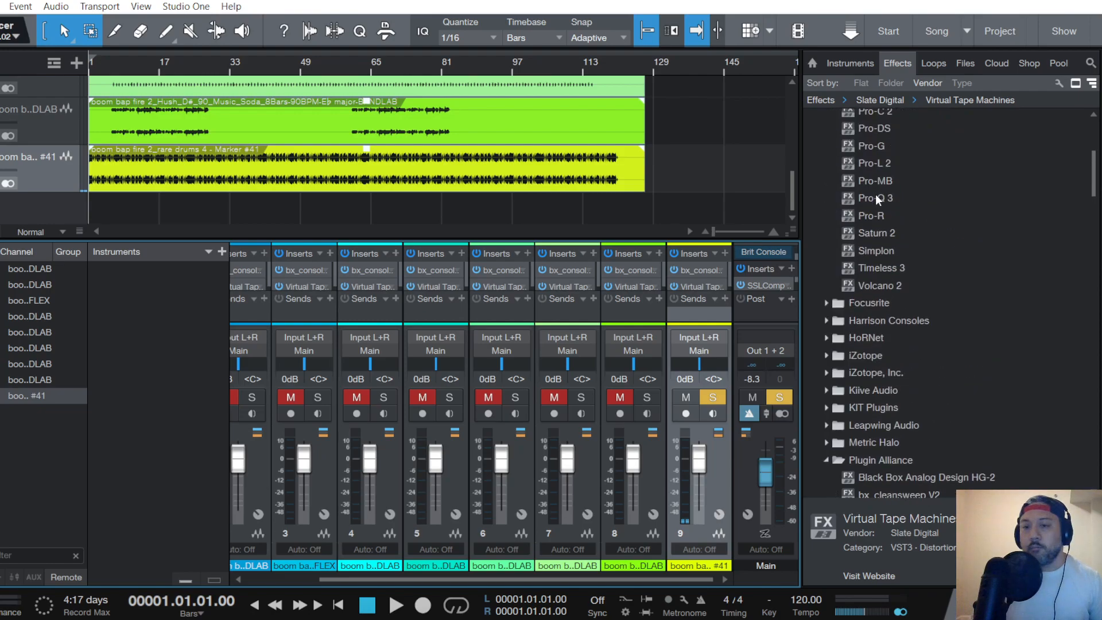
{"action": "left_click_drag", "start_coordinate": [1092, 162], "coordinate": [1092, 287]}
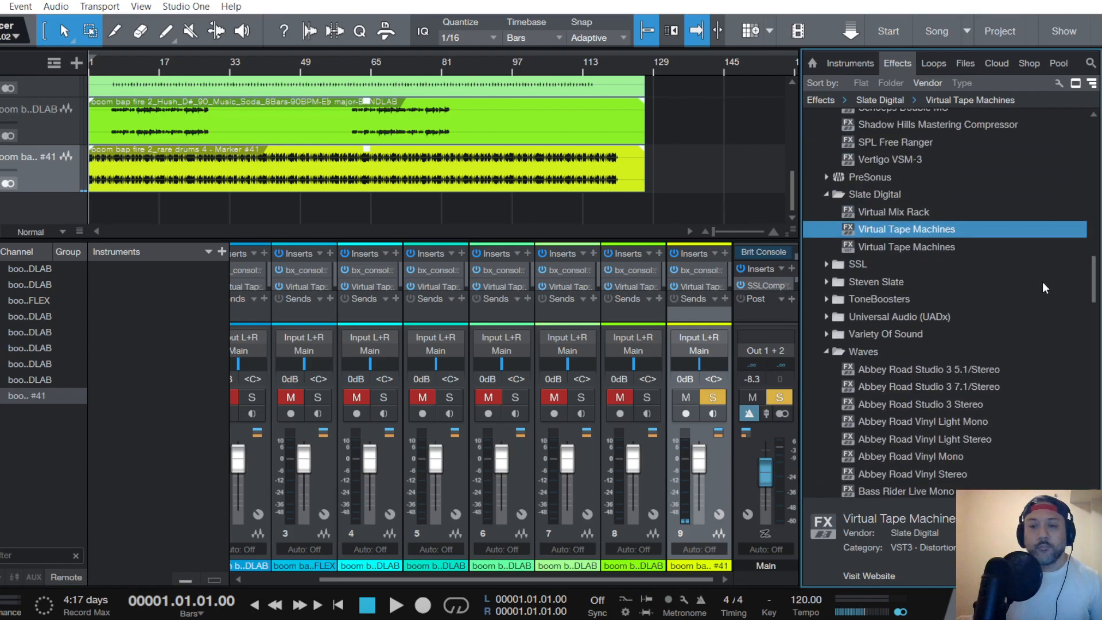
{"action": "left_click_drag", "start_coordinate": [1095, 289], "coordinate": [1095, 220]}
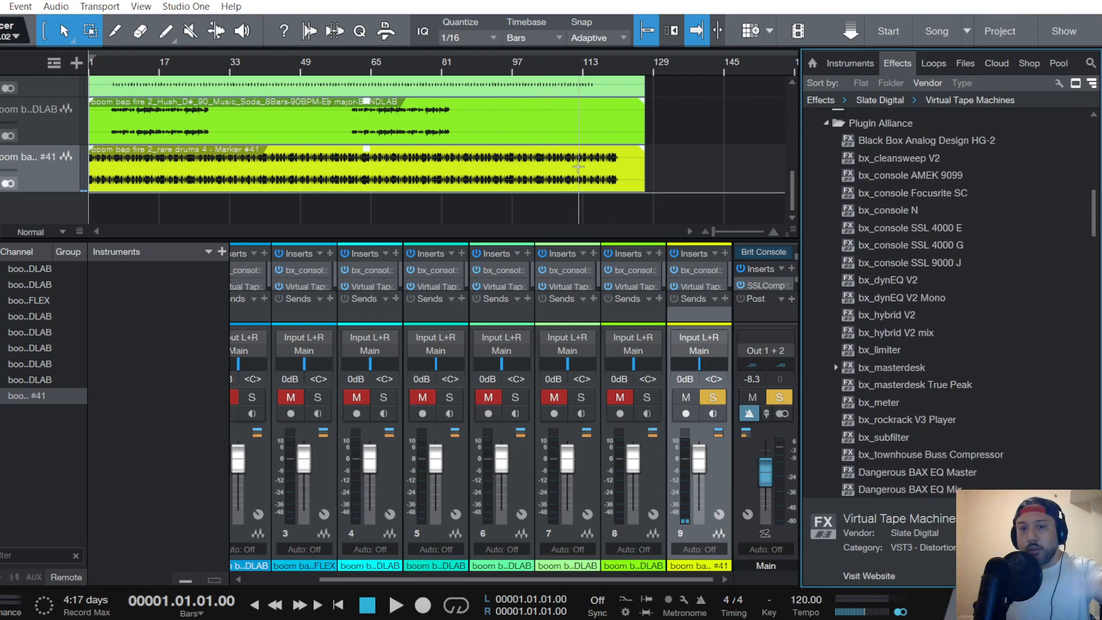
{"action": "scroll", "coordinate": [577, 158], "scroll_direction": "up", "scroll_amount": 1}
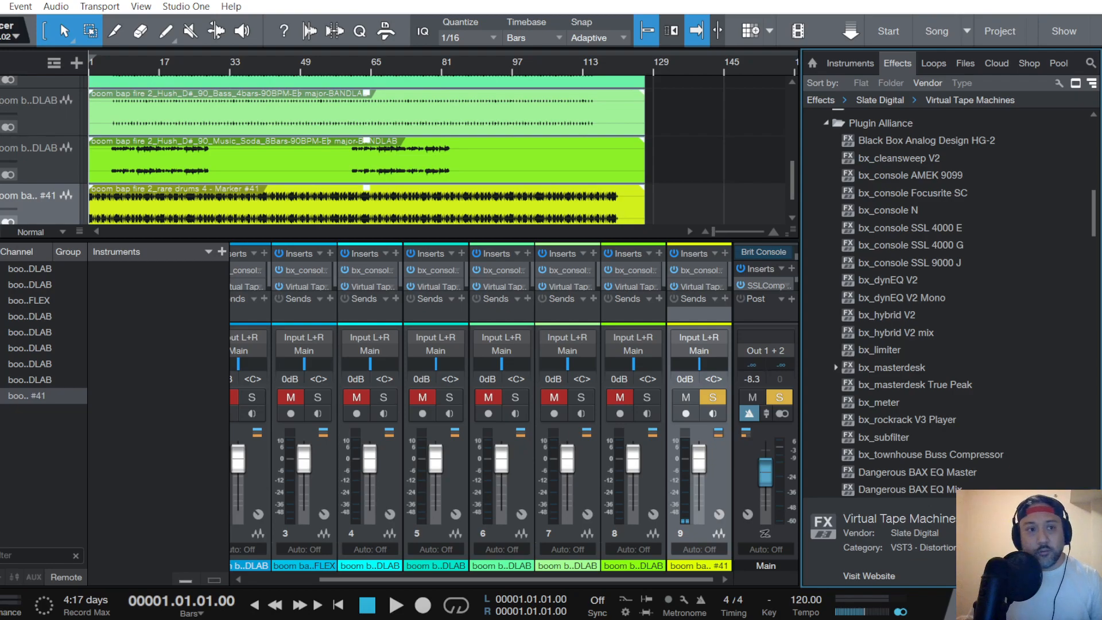
{"action": "left_click", "coordinate": [0, 7]}
{"action": "left_click", "coordinate": [3, 186]}
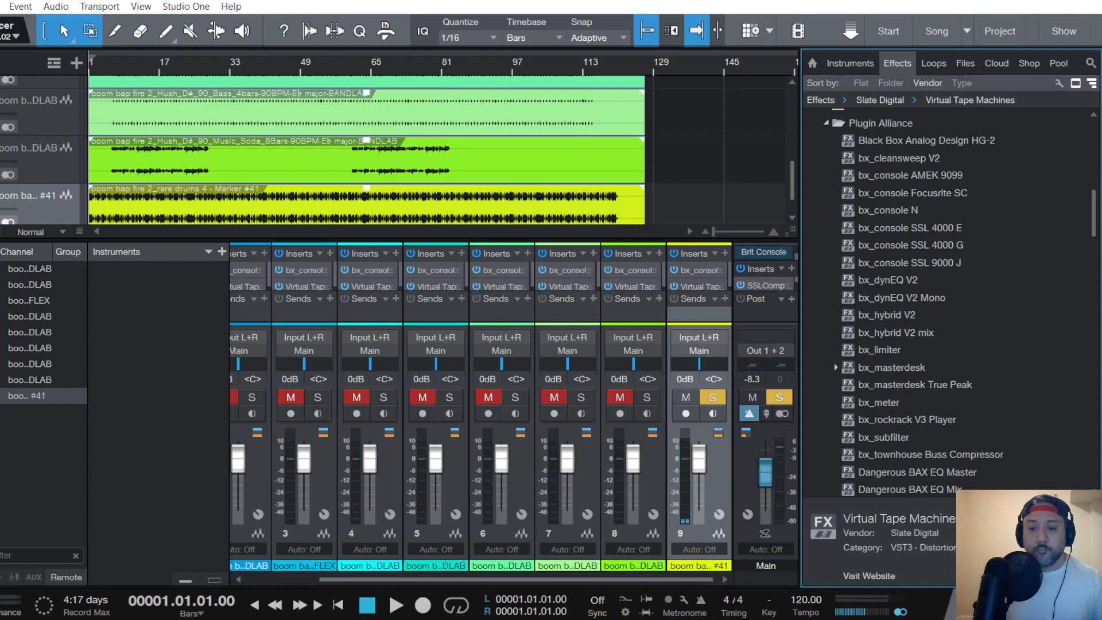
- Start song playback and check the desktop audio and microphone levels in OBS, returning to Studio One
{"action": "mouse_move", "coordinate": [861, 618]}
{"action": "left_click", "coordinate": [861, 565]}
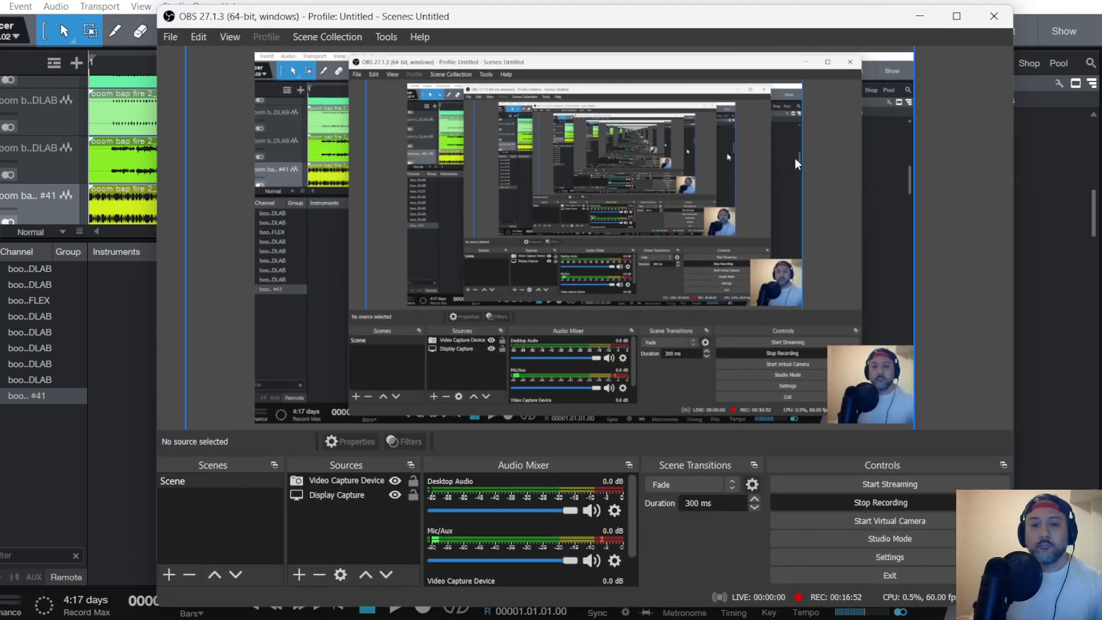
{"action": "left_click", "coordinate": [919, 18]}
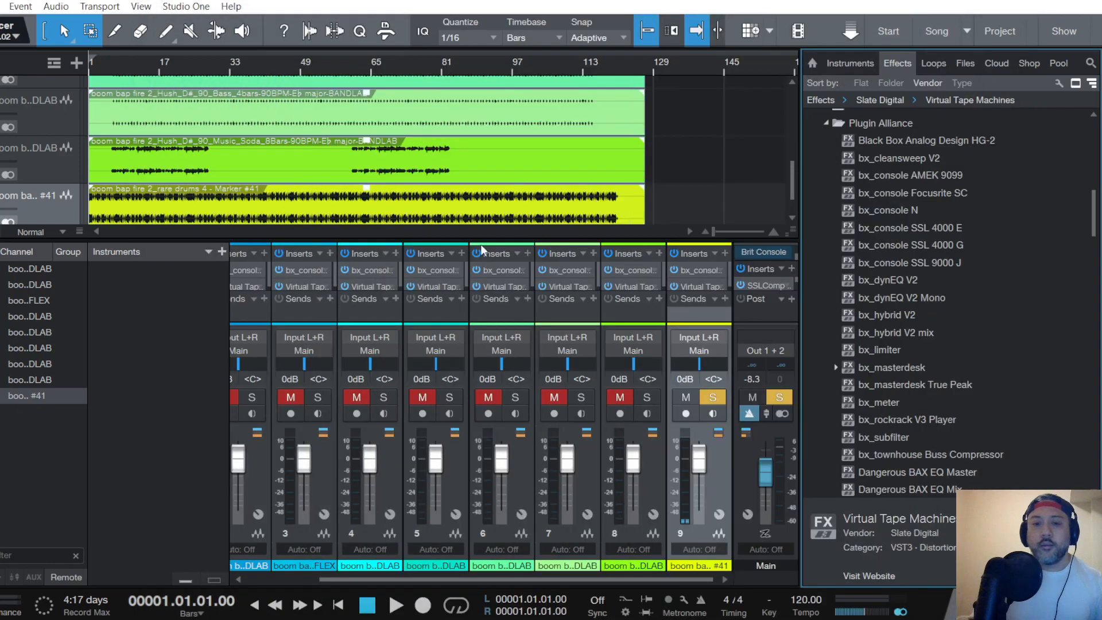
{"action": "key", "text": "alt+Tab"}
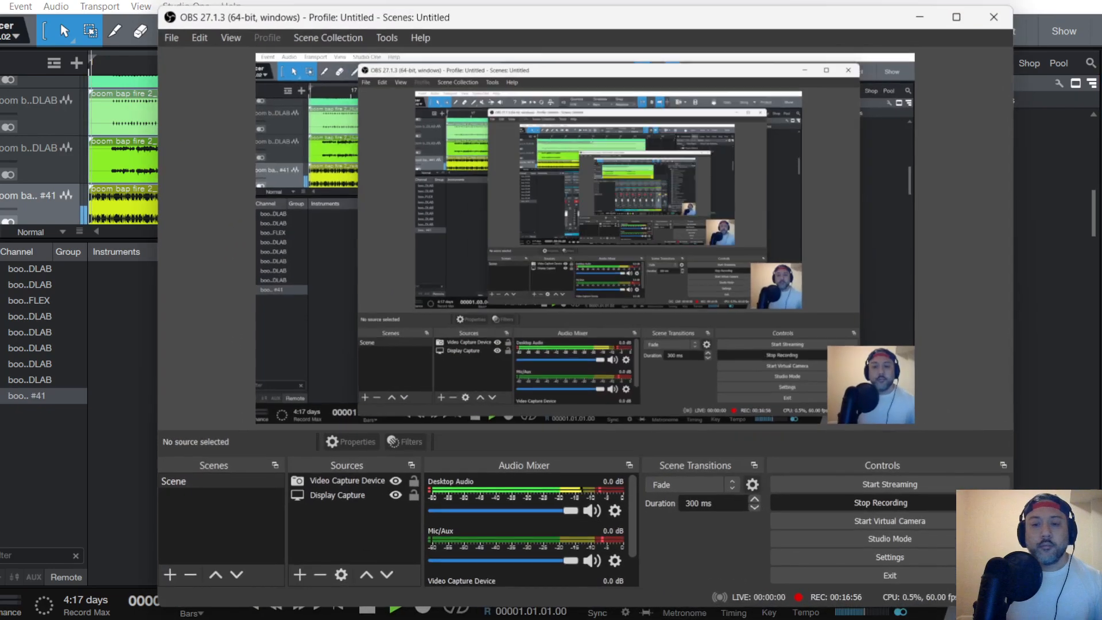
{"action": "left_click", "coordinate": [918, 18]}
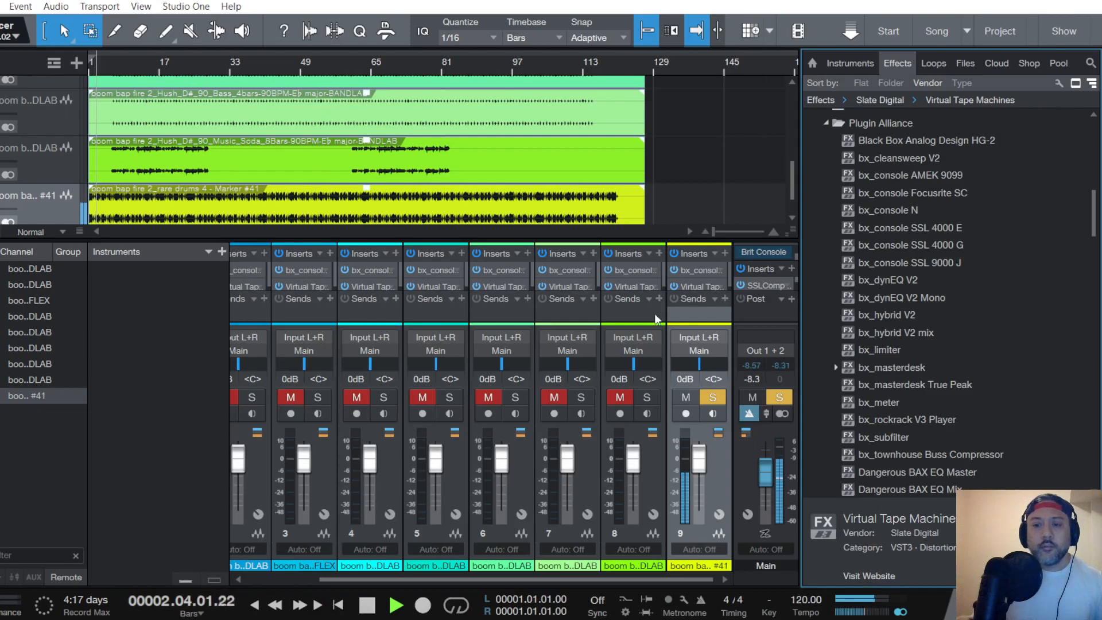
- In the rare drums channel's bx_console SSL 4000 G, set the compressor ratio to about 4.2:1, shorten the release and adjust the threshold
{"action": "left_click", "coordinate": [698, 271]}
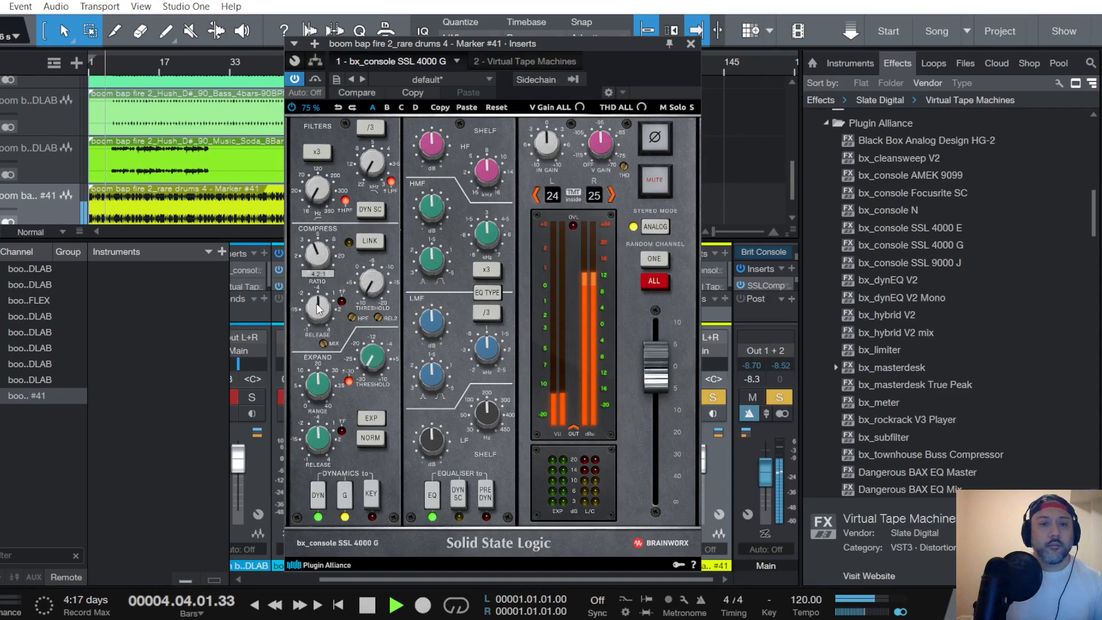
{"action": "scroll", "coordinate": [319, 309], "scroll_direction": "down", "scroll_amount": 5}
{"action": "scroll", "coordinate": [373, 287], "scroll_direction": "up", "scroll_amount": 5}
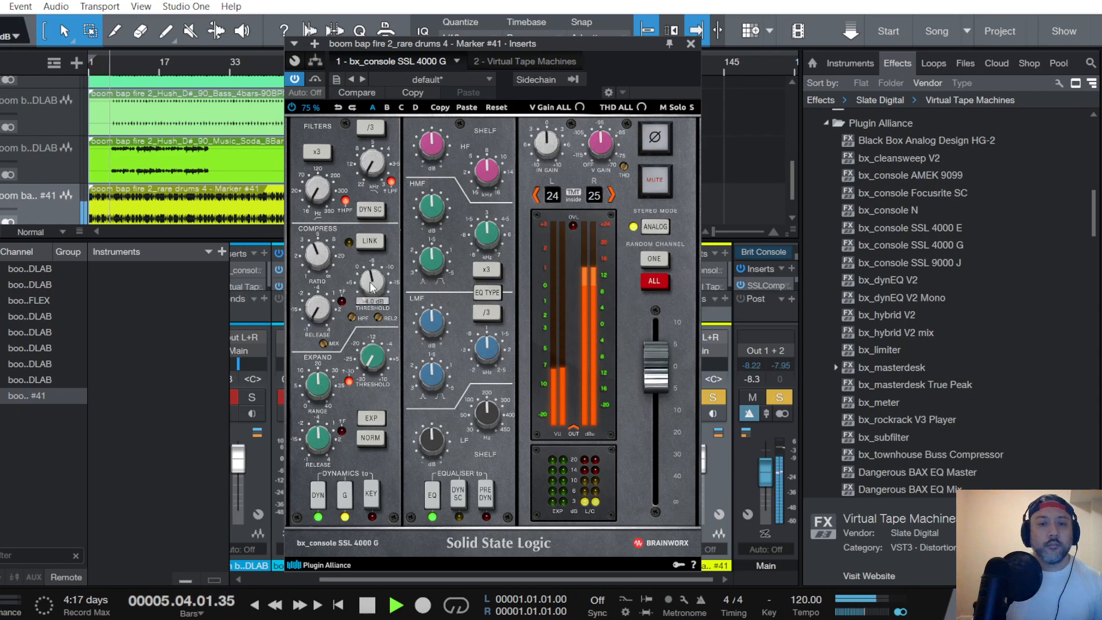
- Place the rare drums console EQ before the dynamics, lower the LF frequency, and boost the LF and HF gains
{"action": "left_click", "coordinate": [486, 494]}
{"action": "scroll", "coordinate": [490, 408], "scroll_direction": "down", "scroll_amount": 5}
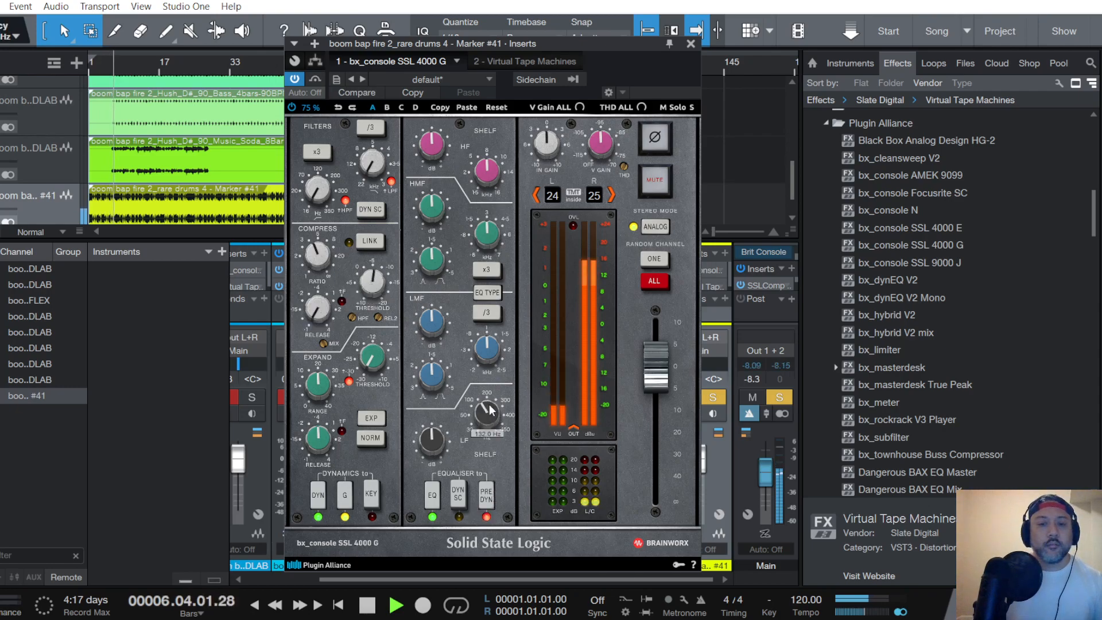
{"action": "scroll", "coordinate": [431, 444], "scroll_direction": "up", "scroll_amount": 5}
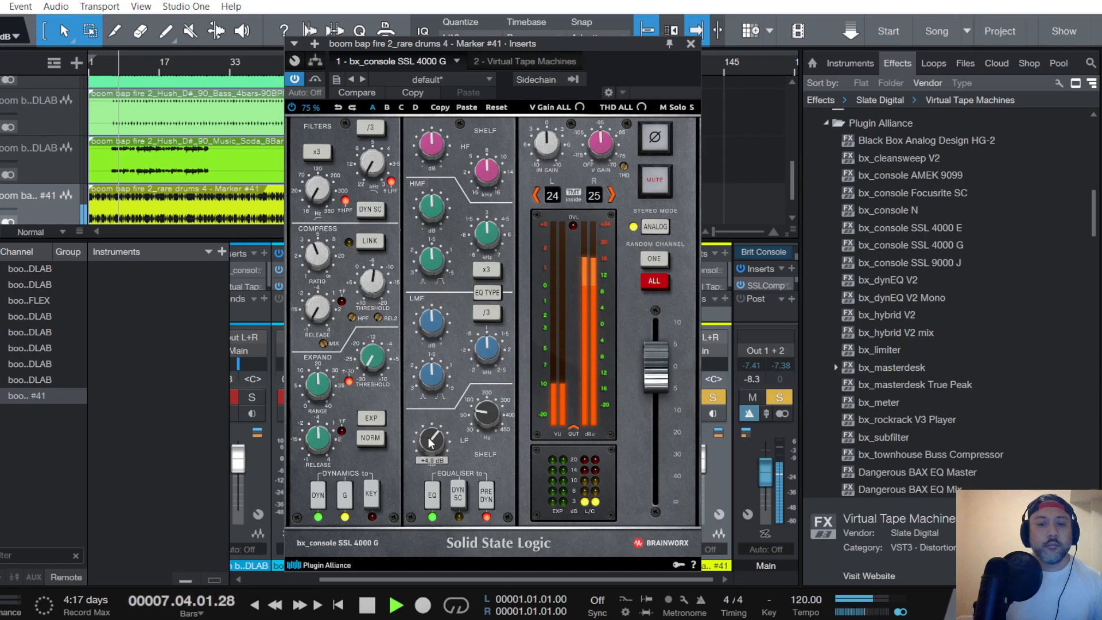
{"action": "scroll", "coordinate": [437, 142], "scroll_direction": "up", "scroll_amount": 1}
{"action": "scroll", "coordinate": [438, 142], "scroll_direction": "up", "scroll_amount": 2}
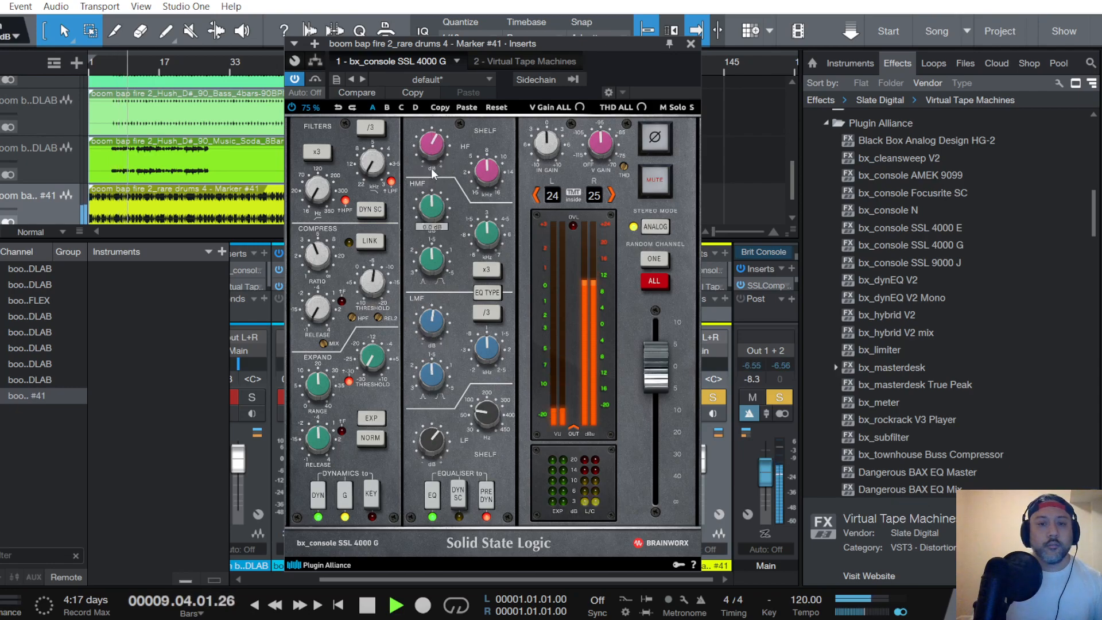
{"action": "scroll", "coordinate": [432, 143], "scroll_direction": "up", "scroll_amount": 2}
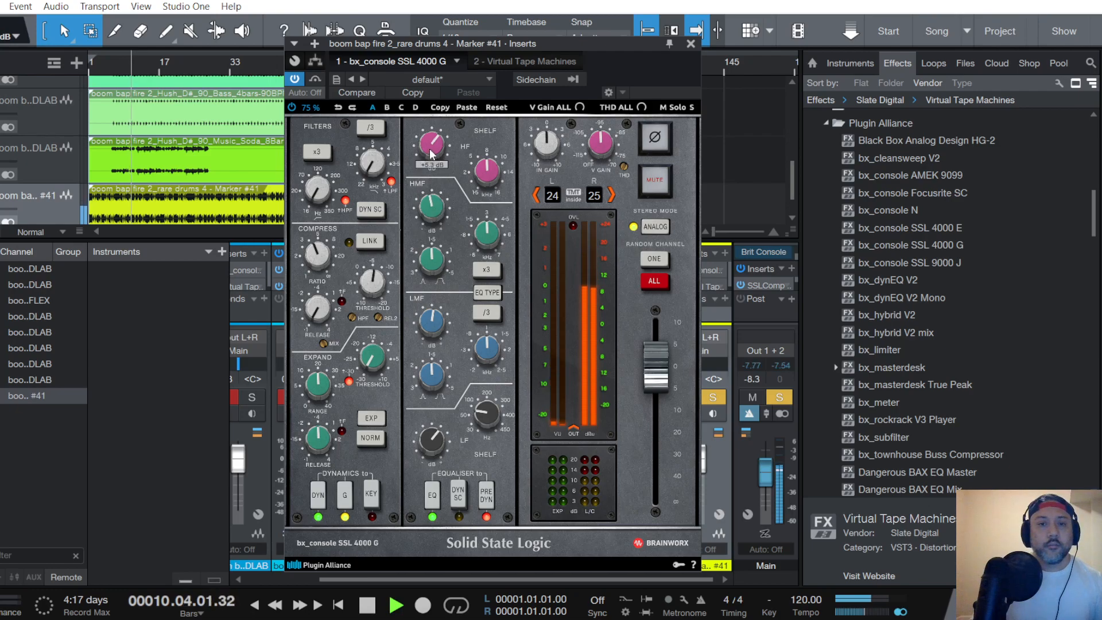
{"action": "left_click", "coordinate": [690, 44]}
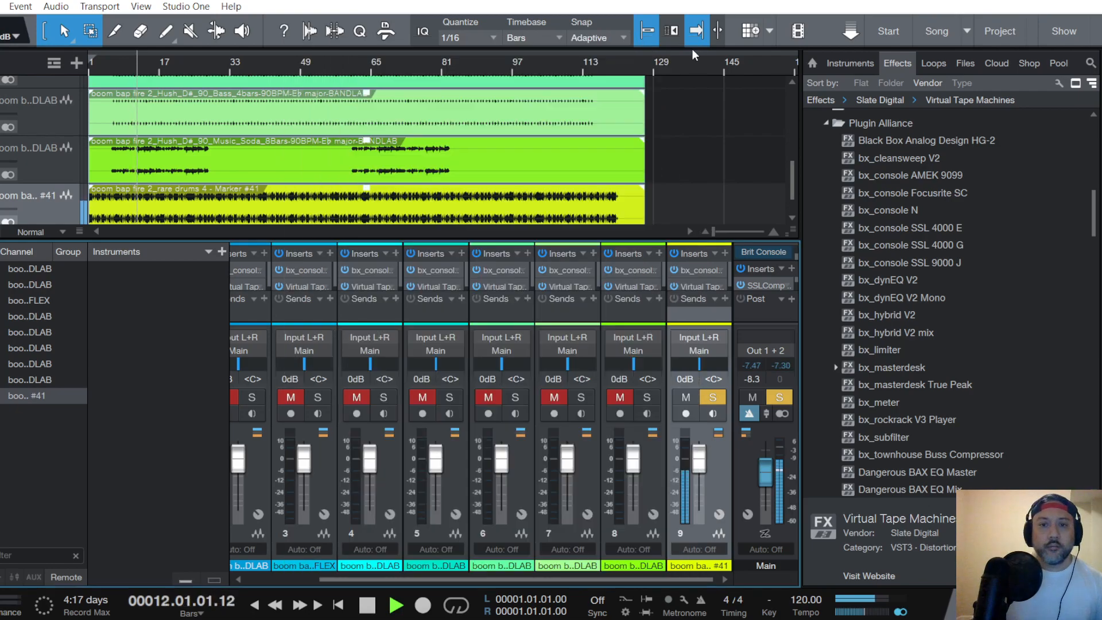
- Reset the input level of the rare drums channel's Virtual Tape Machines to 0.00 dB
{"action": "left_click", "coordinate": [701, 286]}
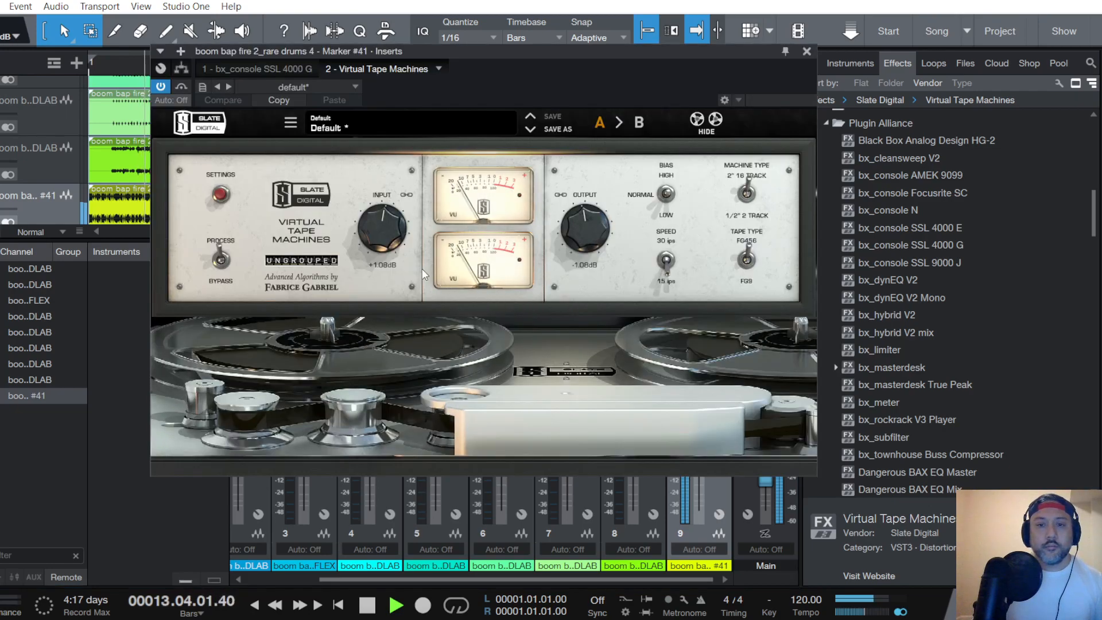
{"action": "double_click", "coordinate": [387, 231]}
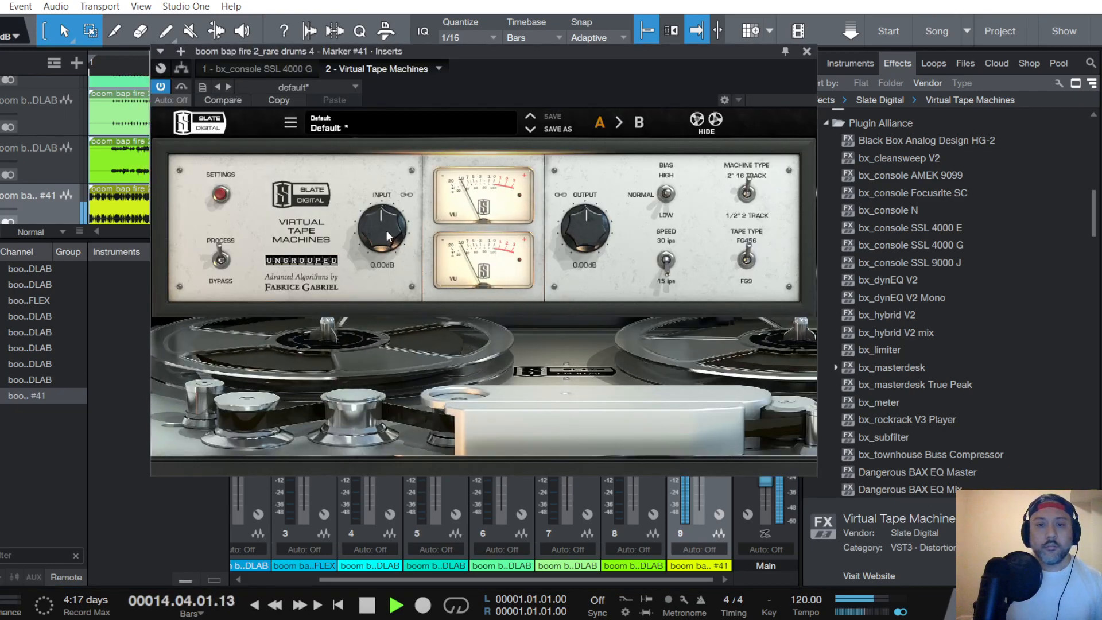
{"action": "left_click", "coordinate": [806, 51]}
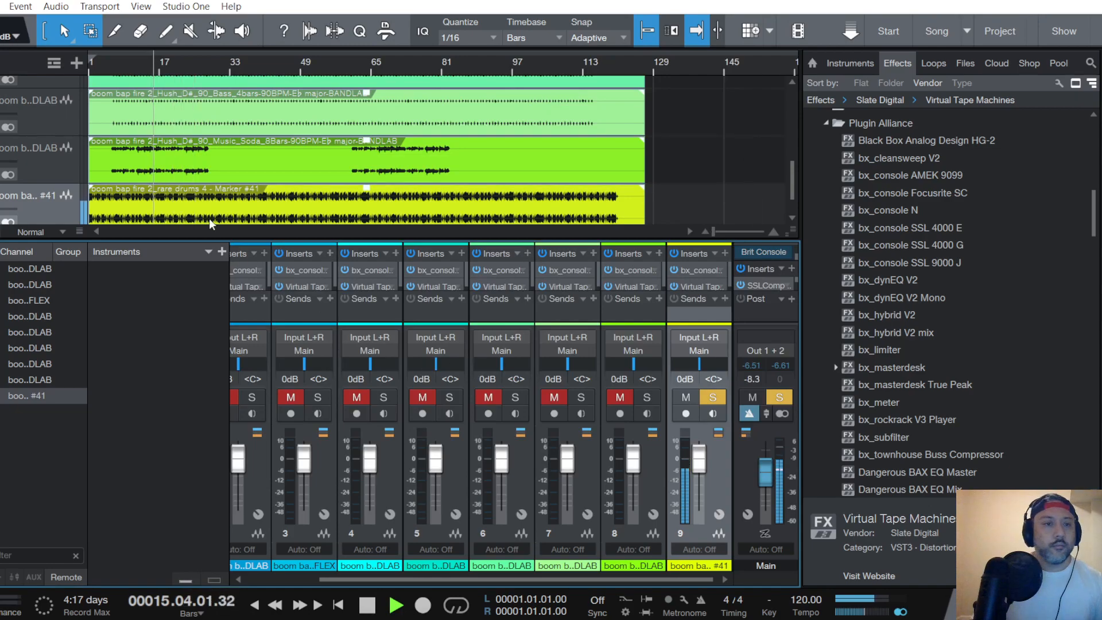
- Find the Bass_4bars track in the arrangement, select it, and solo and unmute its mixer channel
{"action": "scroll", "coordinate": [27, 186], "scroll_direction": "up", "scroll_amount": 5}
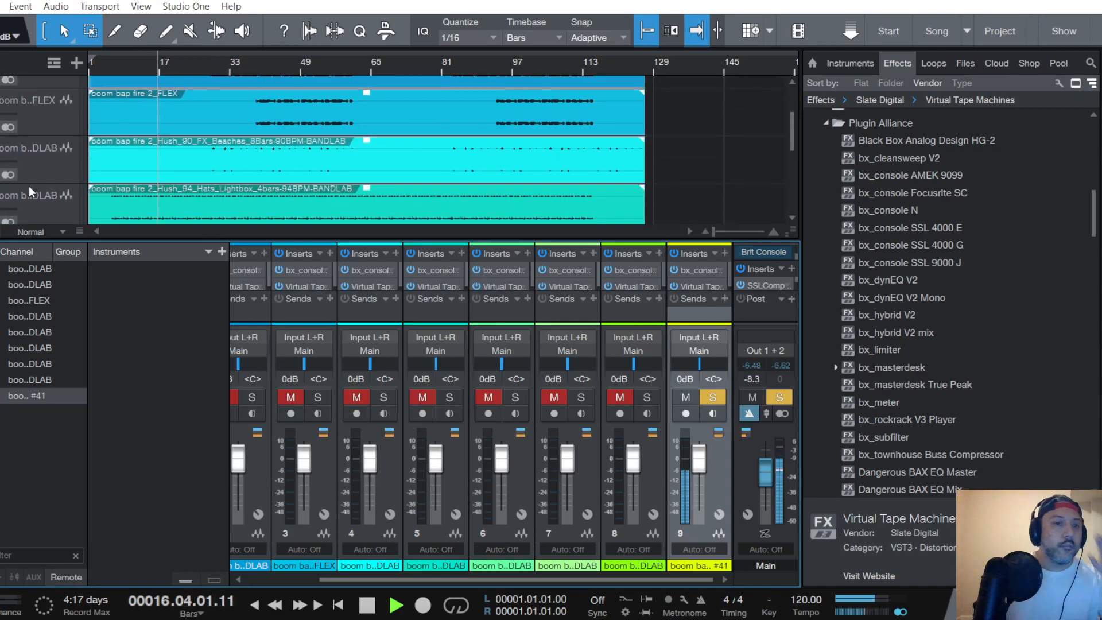
{"action": "scroll", "coordinate": [28, 186], "scroll_direction": "up", "scroll_amount": 2}
{"action": "scroll", "coordinate": [28, 183], "scroll_direction": "down", "scroll_amount": 4}
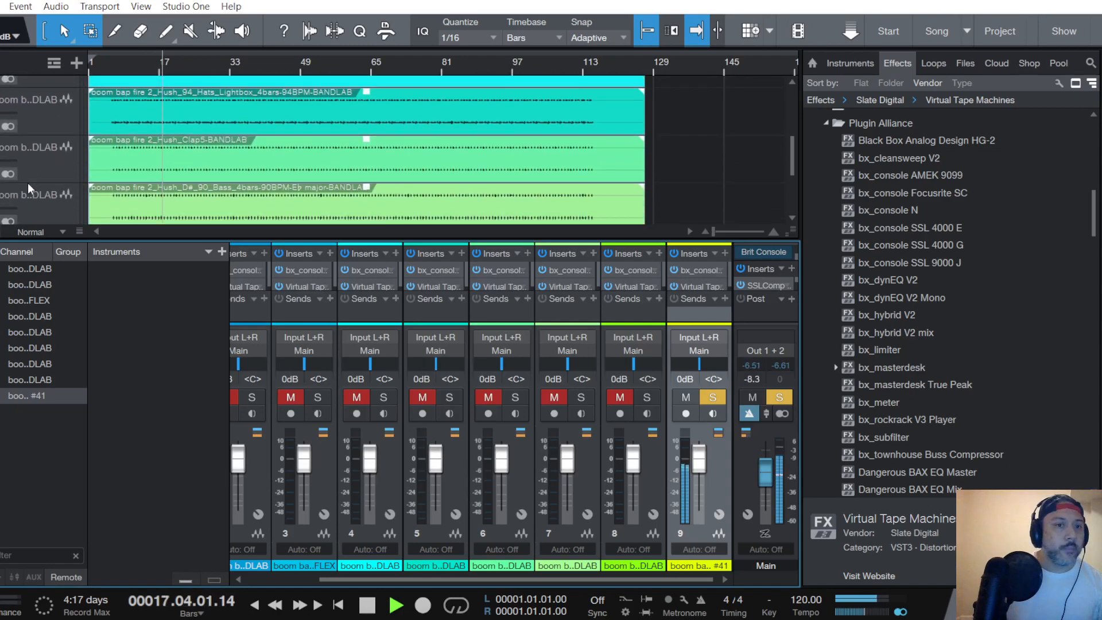
{"action": "scroll", "coordinate": [27, 182], "scroll_direction": "down", "scroll_amount": 4}
{"action": "scroll", "coordinate": [27, 180], "scroll_direction": "up", "scroll_amount": 1}
{"action": "scroll", "coordinate": [47, 143], "scroll_direction": "up", "scroll_amount": 2}
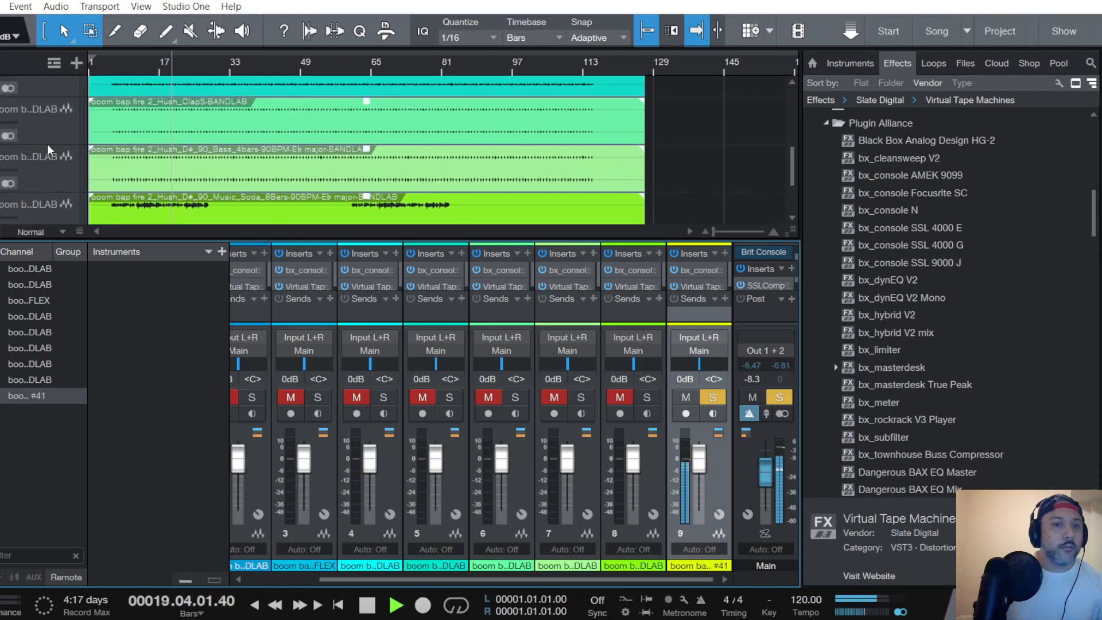
{"action": "left_click", "coordinate": [54, 168]}
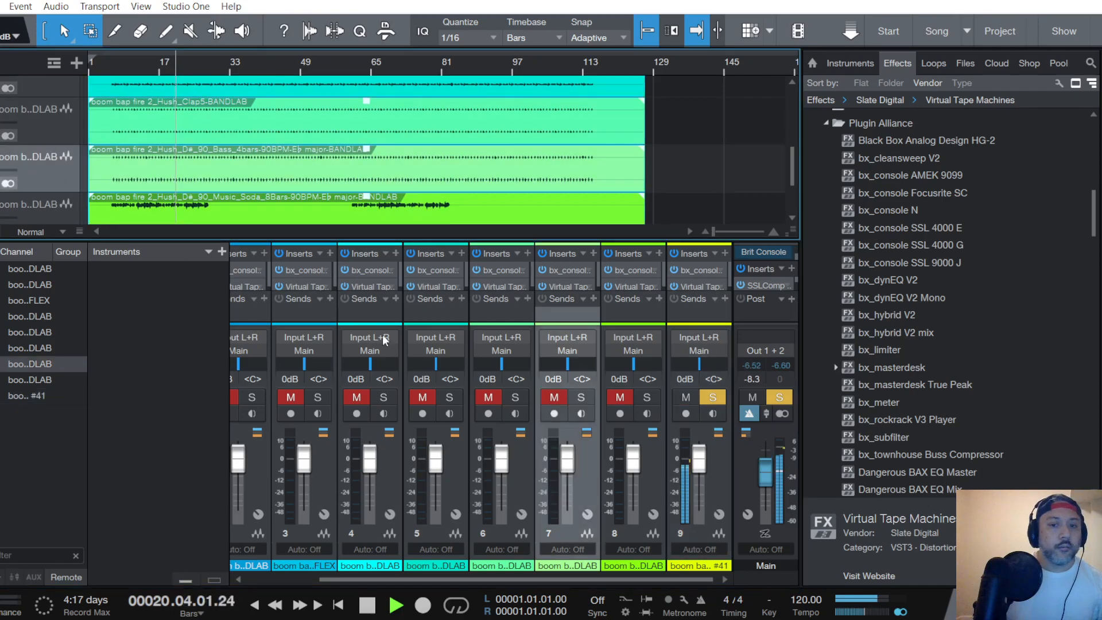
{"action": "left_click", "coordinate": [580, 398]}
{"action": "left_click", "coordinate": [563, 396]}
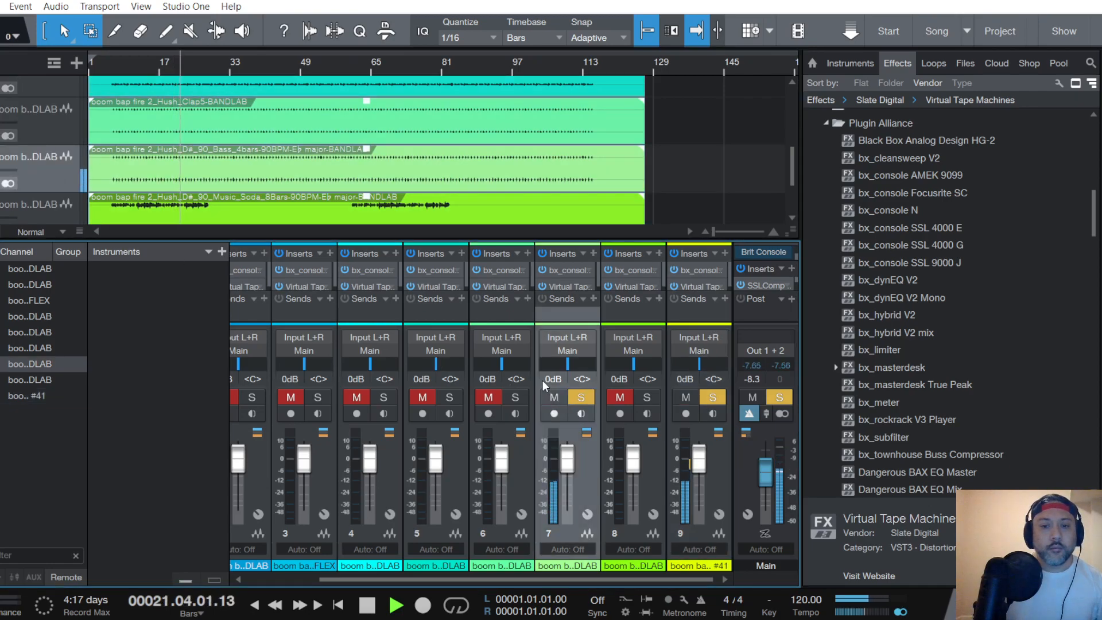
- In the Bass channel's bx_console SSL 4000 G, adjust compressor ratio, release and threshold, and boost lows and highs with the EQ set pre-dynamics
{"action": "double_click", "coordinate": [568, 271]}
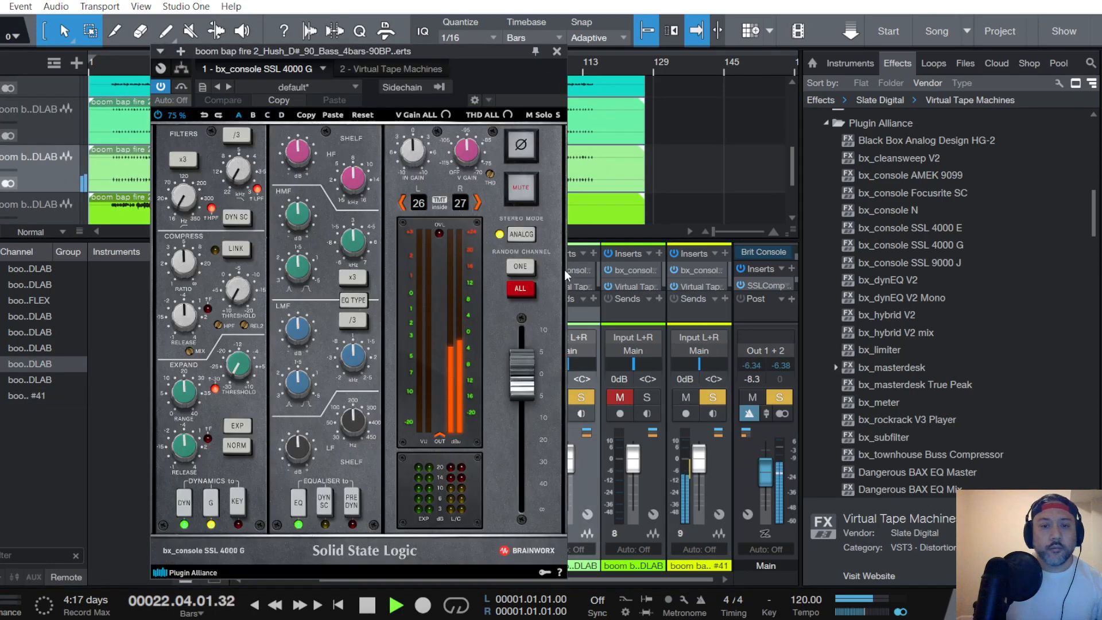
{"action": "scroll", "coordinate": [190, 316], "scroll_direction": "down", "scroll_amount": 5}
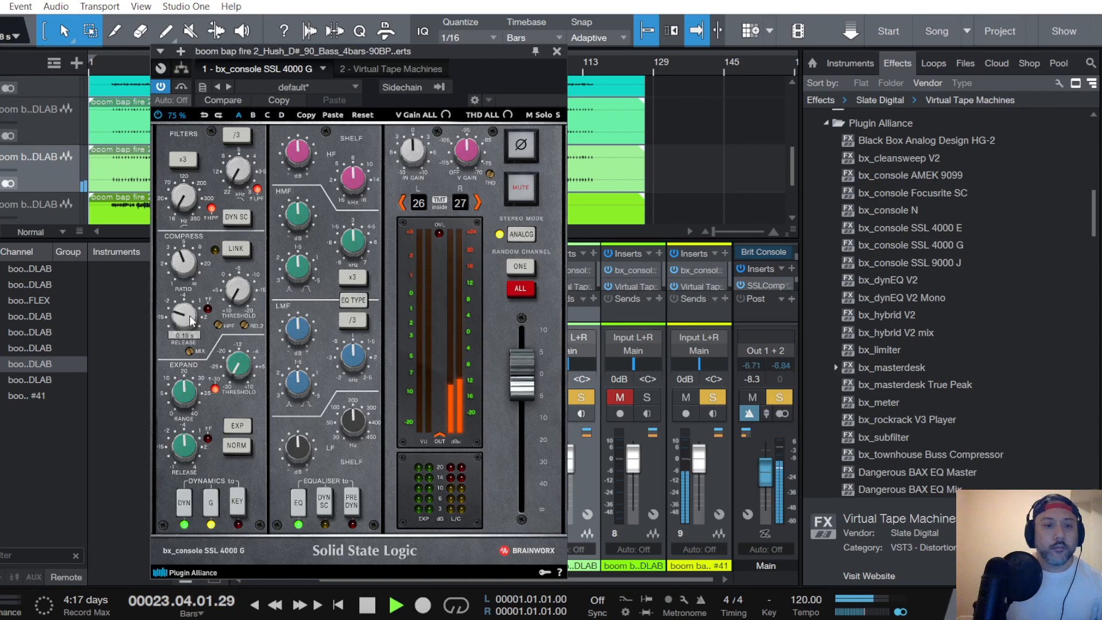
{"action": "scroll", "coordinate": [245, 288], "scroll_direction": "up", "scroll_amount": 5}
{"action": "scroll", "coordinate": [246, 291], "scroll_direction": "down", "scroll_amount": 4}
{"action": "scroll", "coordinate": [356, 426], "scroll_direction": "down", "scroll_amount": 2}
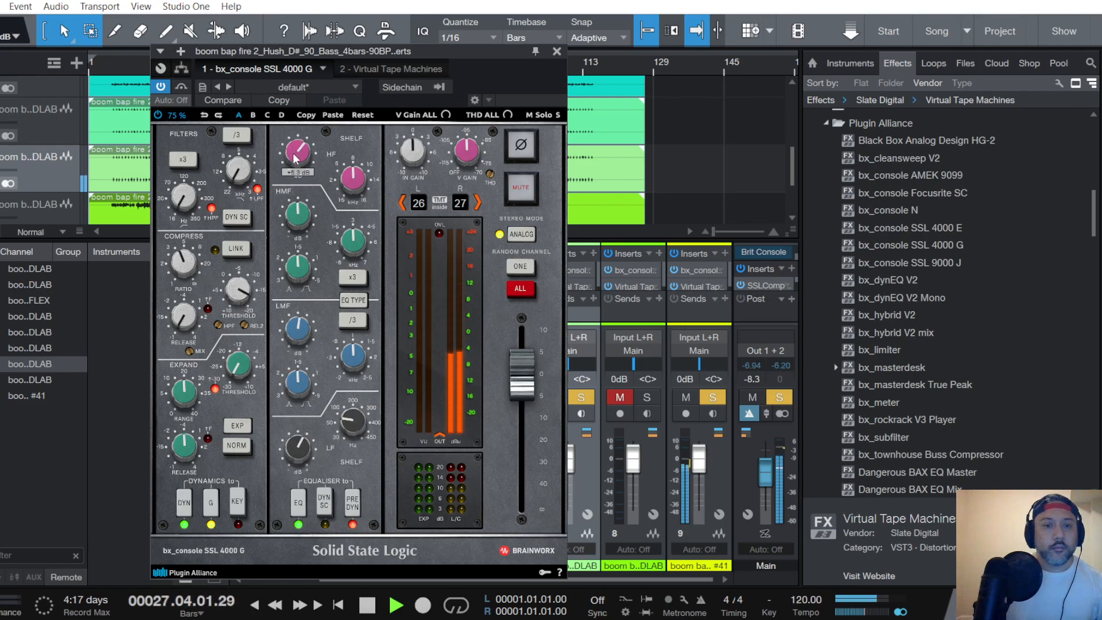
{"action": "scroll", "coordinate": [298, 155], "scroll_direction": "up", "scroll_amount": 2}
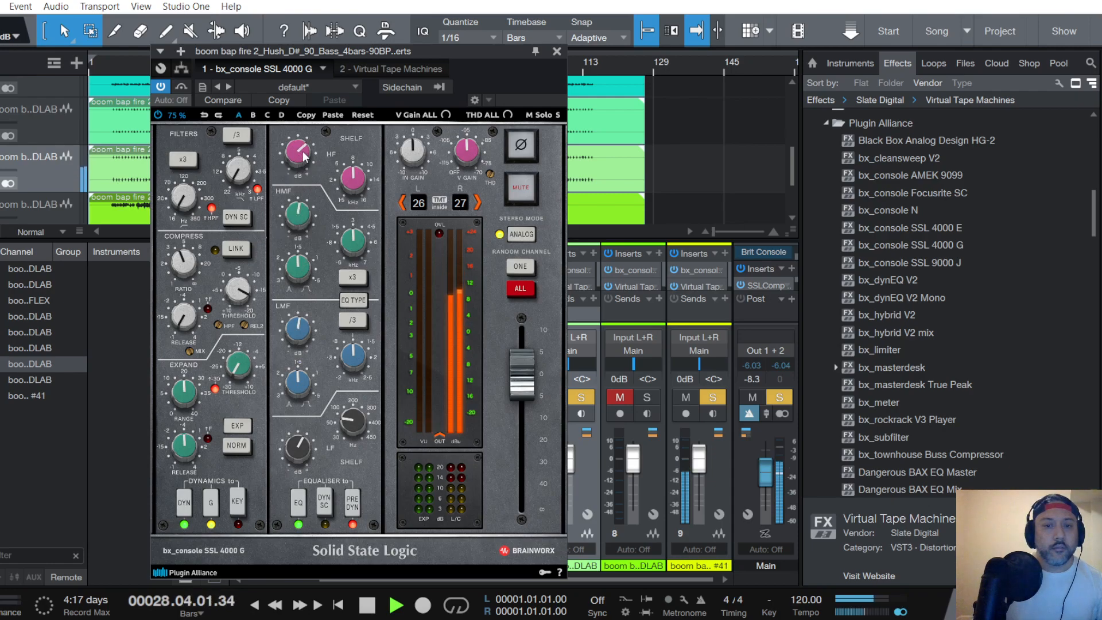
- Set the Bass channel's Virtual Tape Machines to tape type FG456 and 15 ips, with the input driven to about +6.48 dB
{"action": "left_click", "coordinate": [416, 70]}
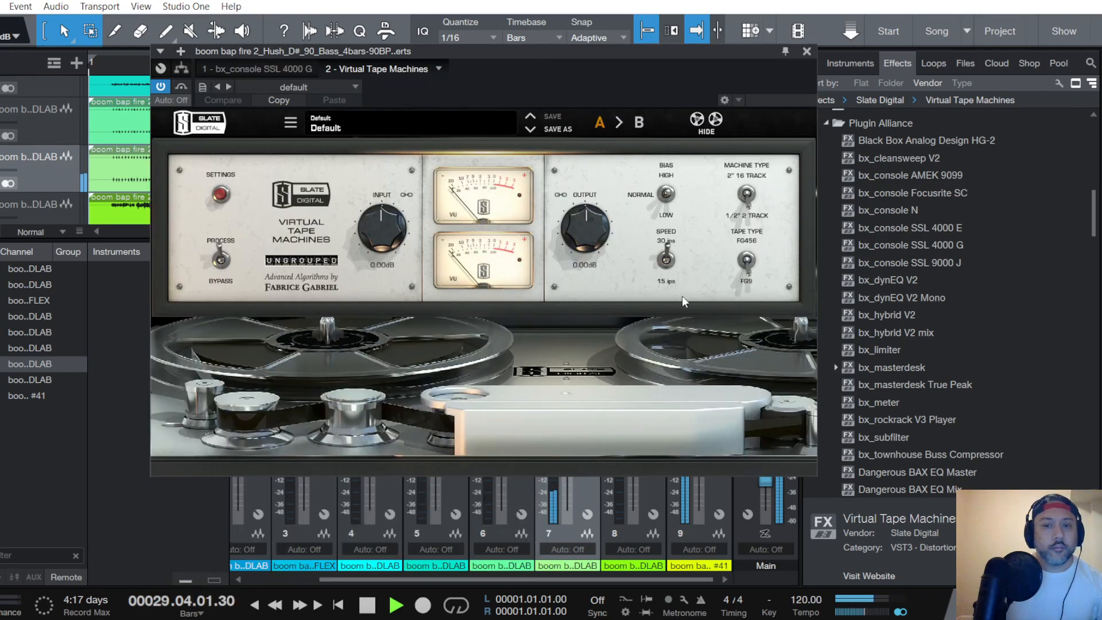
{"action": "left_click_drag", "start_coordinate": [754, 273], "coordinate": [757, 252]}
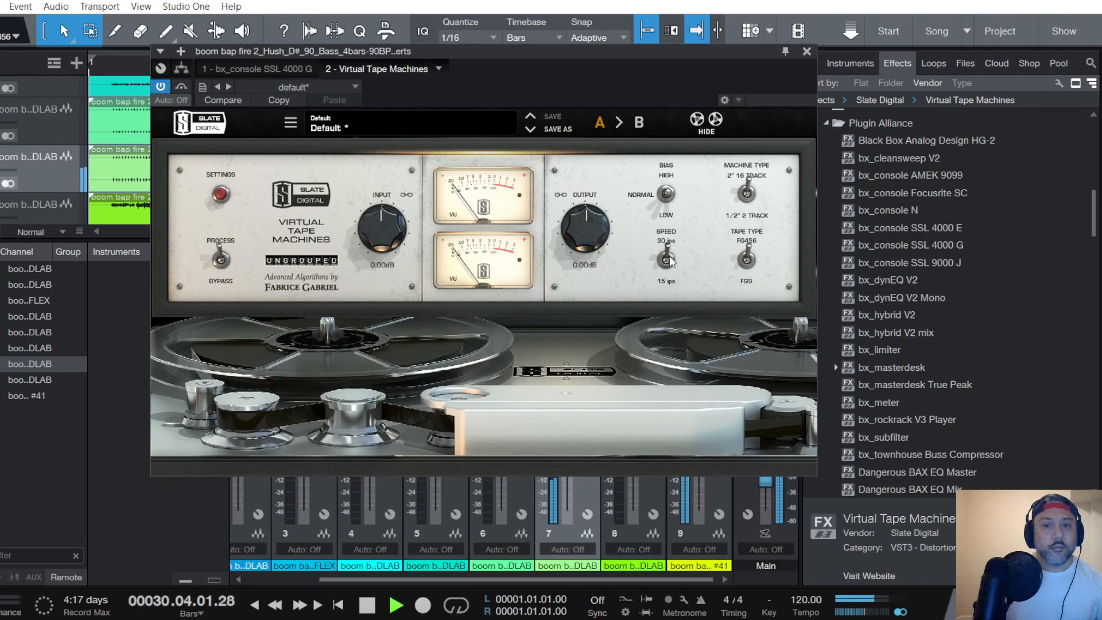
{"action": "left_click_drag", "start_coordinate": [667, 256], "coordinate": [651, 300]}
{"action": "left_click_drag", "start_coordinate": [368, 247], "coordinate": [365, 233]}
{"action": "scroll", "coordinate": [365, 229], "scroll_direction": "up", "scroll_amount": 5}
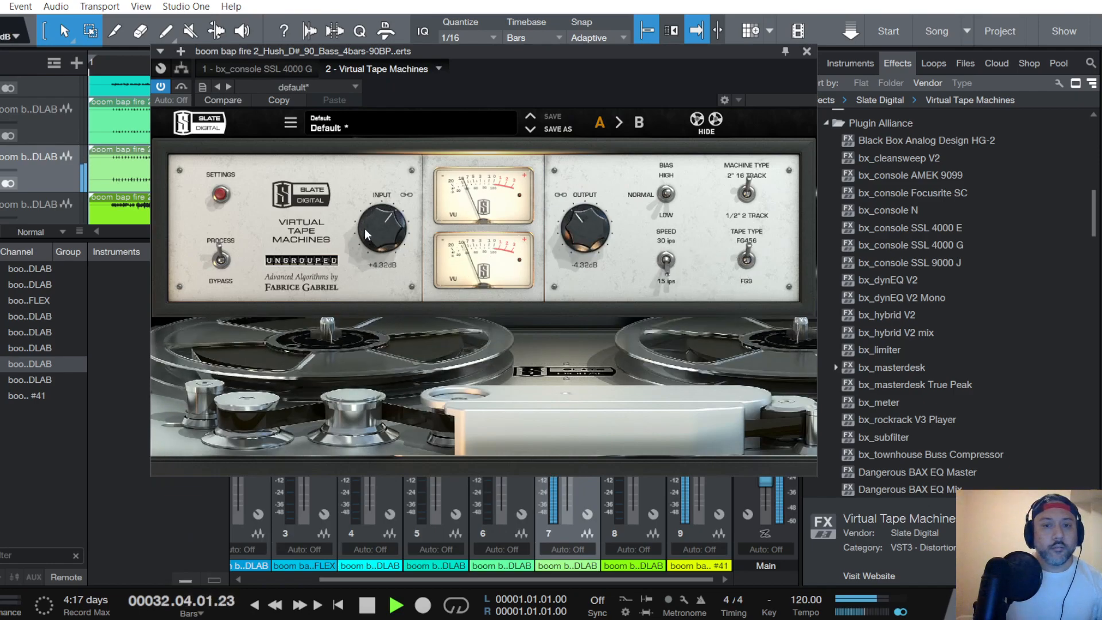
{"action": "scroll", "coordinate": [369, 228], "scroll_direction": "down", "scroll_amount": 2}
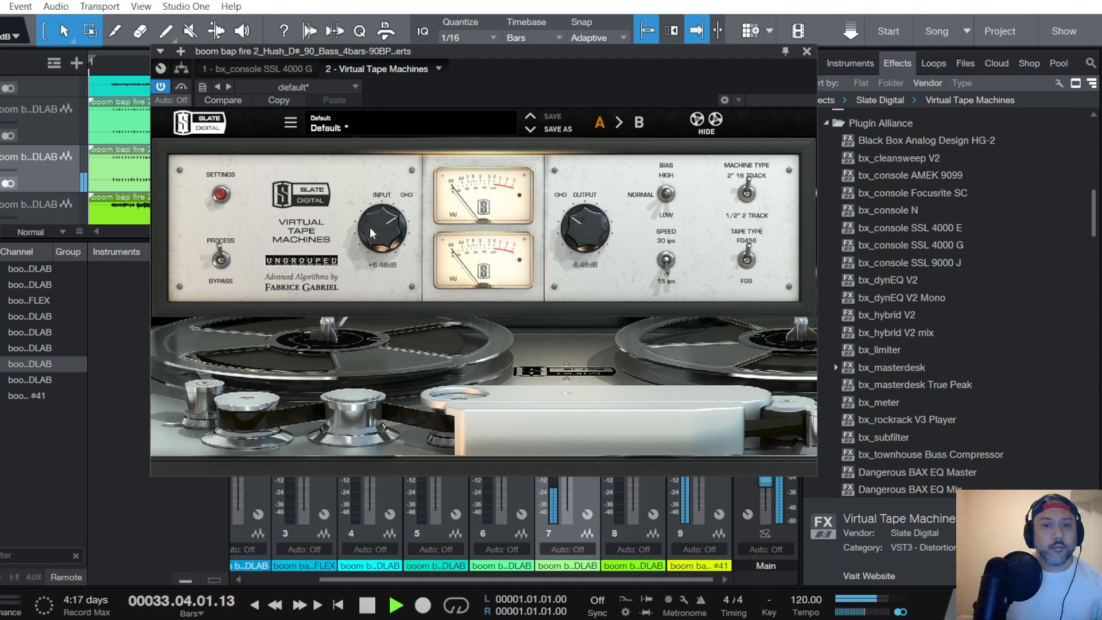
{"action": "left_click", "coordinate": [806, 51]}
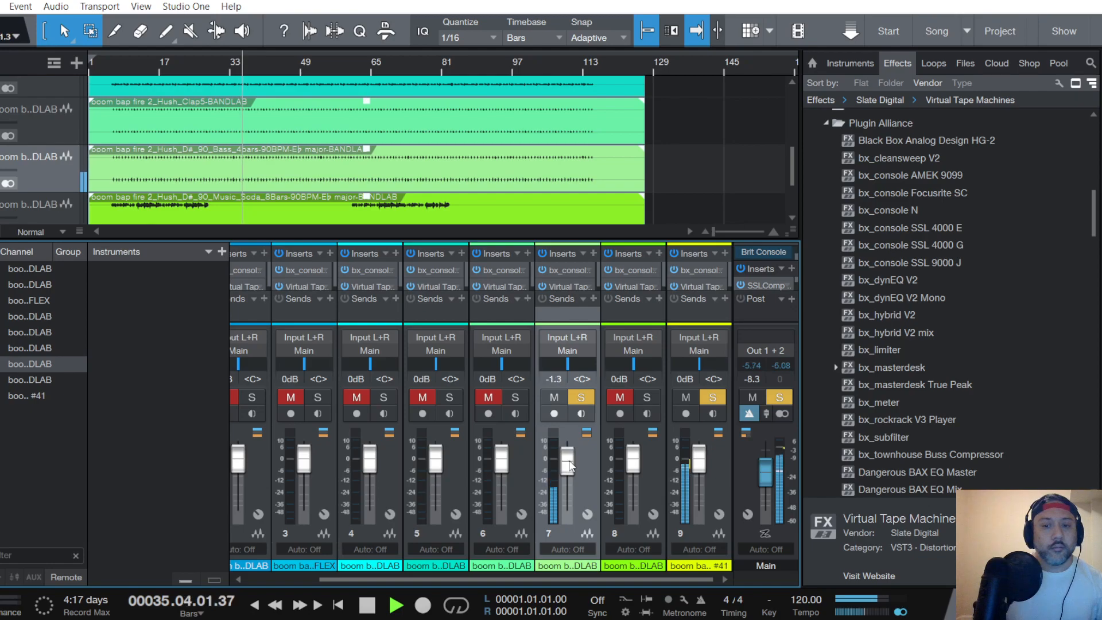
- Lower the Bass channel's fader to -1.7 dB, and unmute and solo the Clap5 channel
{"action": "scroll", "coordinate": [570, 466], "scroll_direction": "up", "scroll_amount": 2}
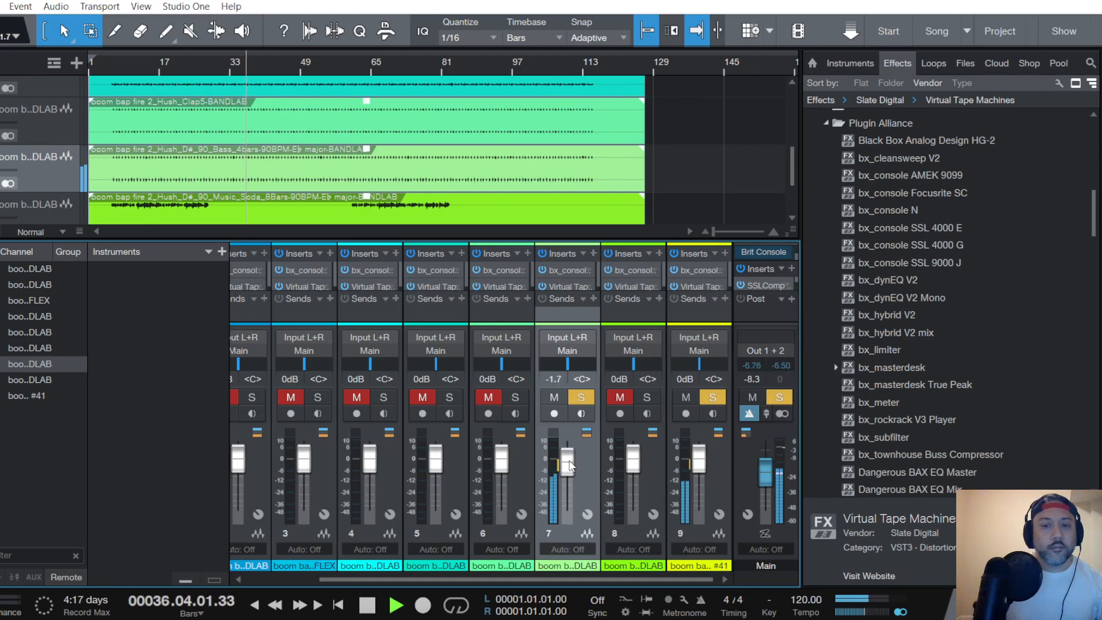
{"action": "left_click", "coordinate": [519, 380]}
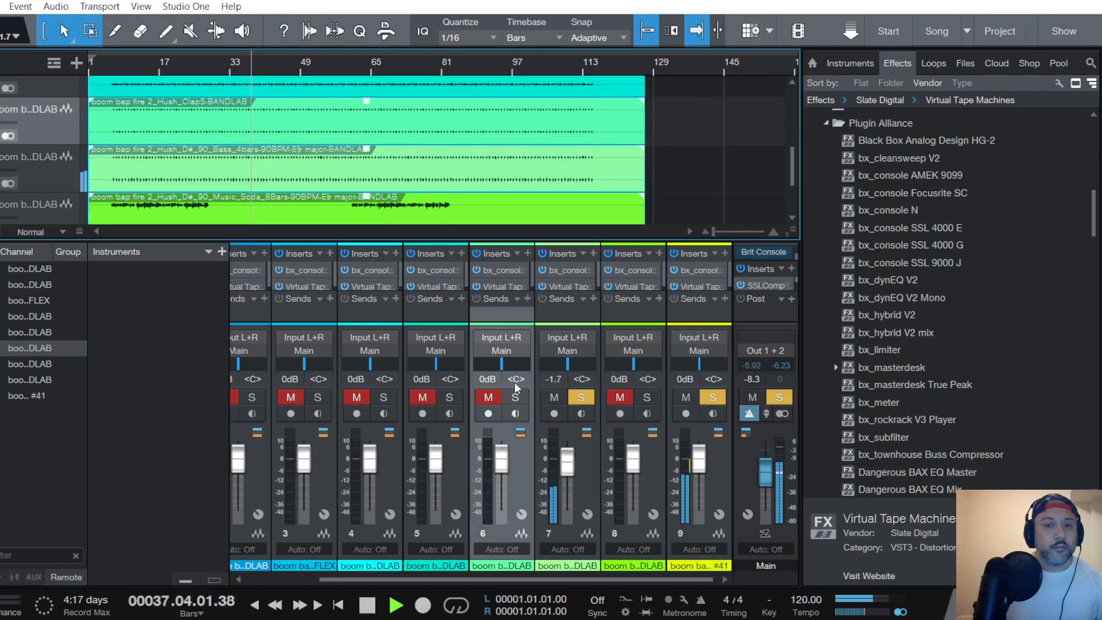
{"action": "left_click", "coordinate": [491, 398]}
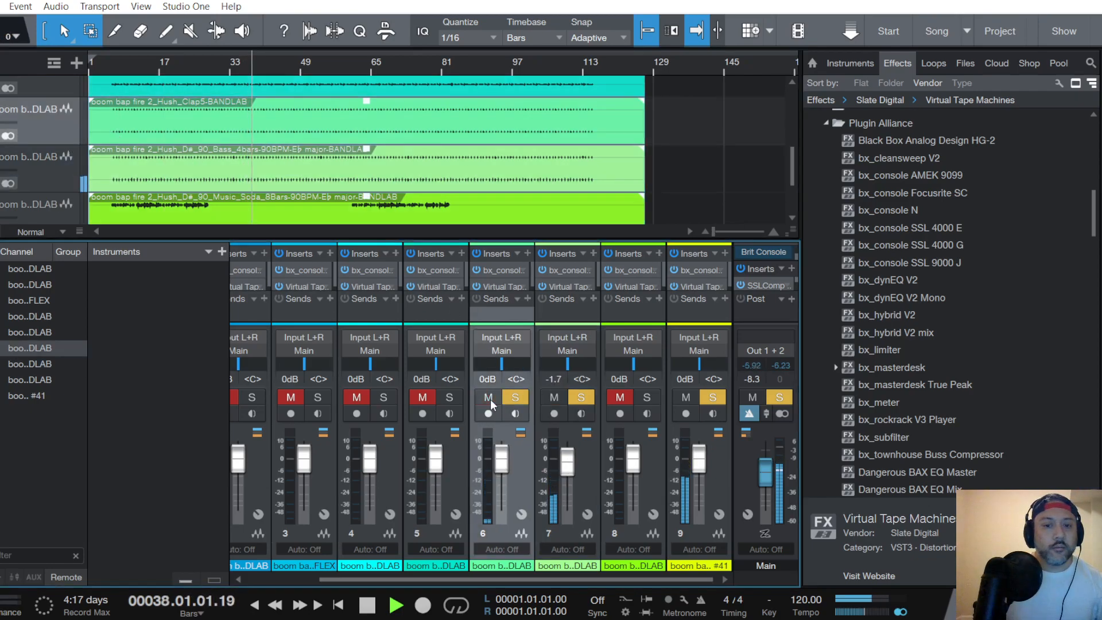
- In the Clap5 channel's bx_console SSL 4000 G, set the compressor ratio to about 4.2:1, shorten the release and lower the threshold
{"action": "left_click", "coordinate": [505, 268]}
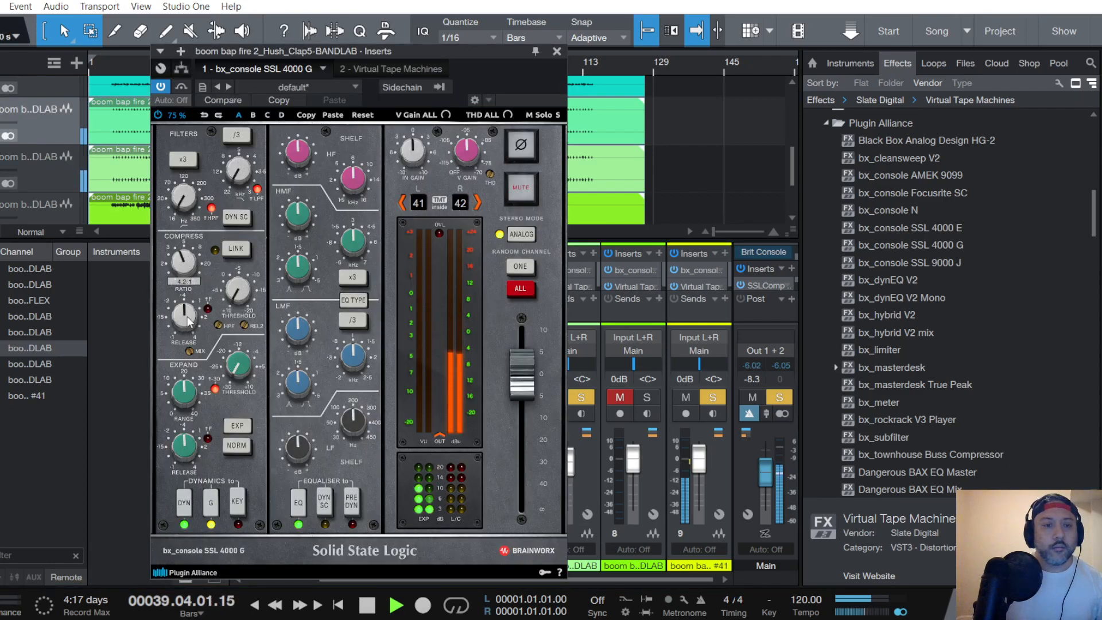
{"action": "scroll", "coordinate": [191, 321], "scroll_direction": "down", "scroll_amount": 6}
{"action": "scroll", "coordinate": [238, 295], "scroll_direction": "up", "scroll_amount": 4}
{"action": "scroll", "coordinate": [239, 296], "scroll_direction": "up", "scroll_amount": 2}
{"action": "scroll", "coordinate": [238, 295], "scroll_direction": "up", "scroll_amount": 2}
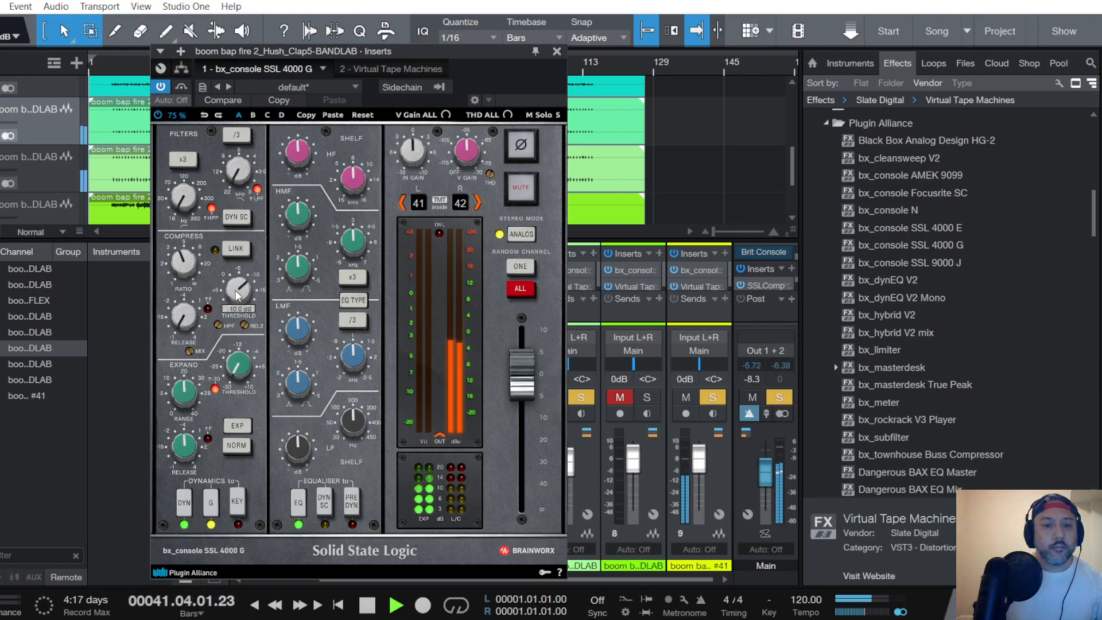
{"action": "scroll", "coordinate": [238, 295], "scroll_direction": "up", "scroll_amount": 1}
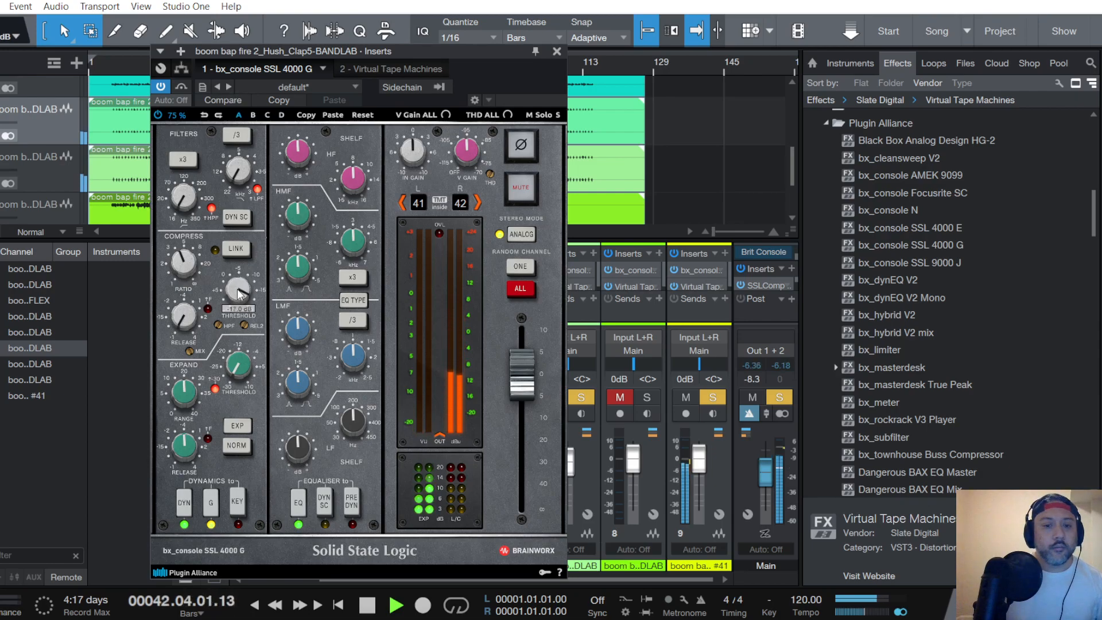
{"action": "scroll", "coordinate": [303, 165], "scroll_direction": "up", "scroll_amount": 2}
- In the Clap5 channel's console, place the EQ pre-dynamics, reduce the low shelf and adjust the high-mid gain to about -1.5 dB
{"action": "scroll", "coordinate": [297, 156], "scroll_direction": "down", "scroll_amount": 2}
{"action": "scroll", "coordinate": [298, 215], "scroll_direction": "down", "scroll_amount": 3}
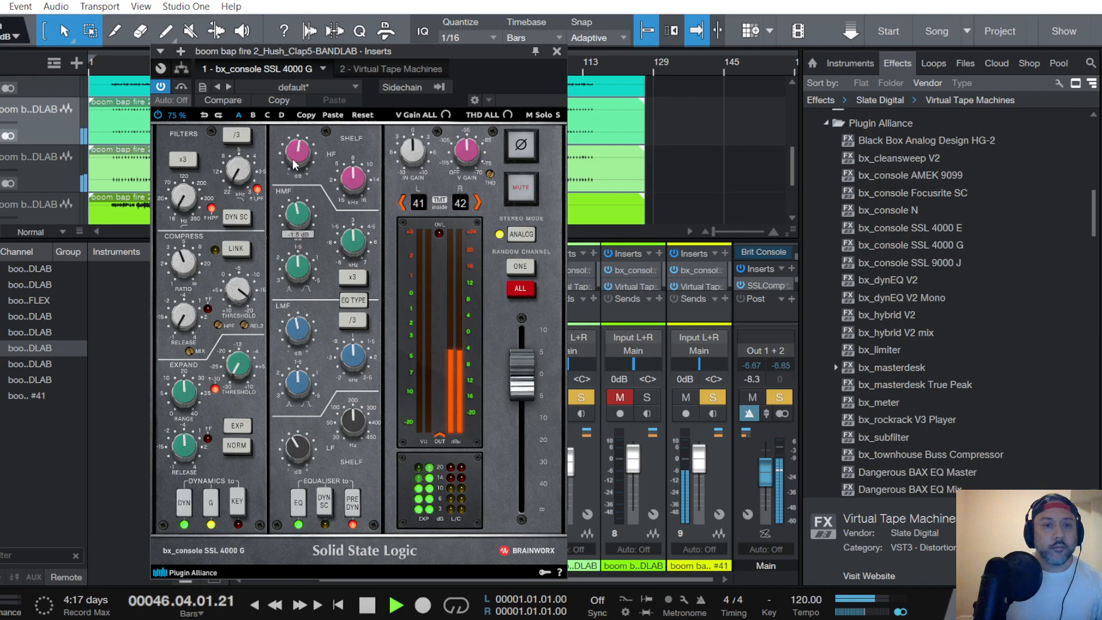
{"action": "mouse_move", "coordinate": [296, 158]}
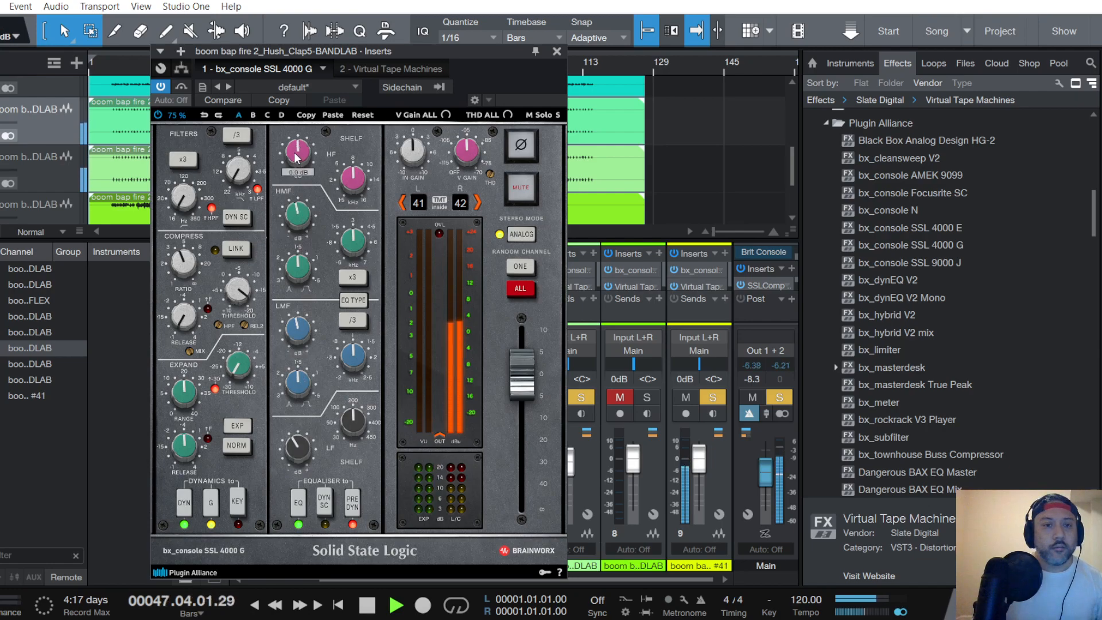
- Set the Clap5 channel's Virtual Tape Machines to tape type FG456 and 15 ips, with the input driven to about +7.56 dB
{"action": "left_click", "coordinate": [397, 69]}
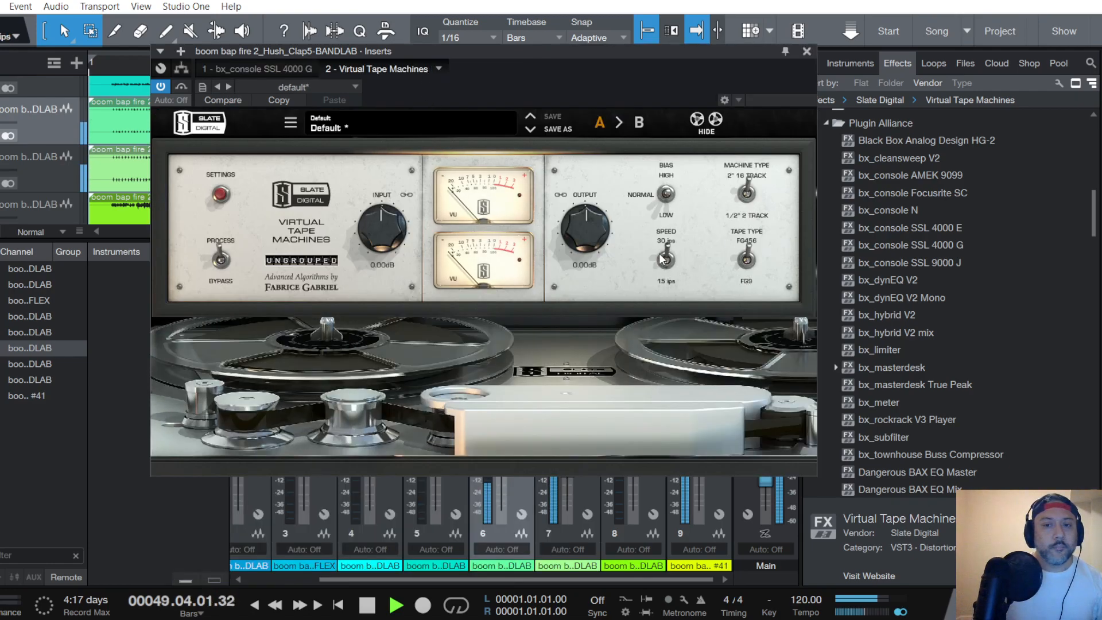
{"action": "left_click_drag", "start_coordinate": [385, 236], "coordinate": [383, 226]}
{"action": "scroll", "coordinate": [382, 221], "scroll_direction": "up", "scroll_amount": 4}
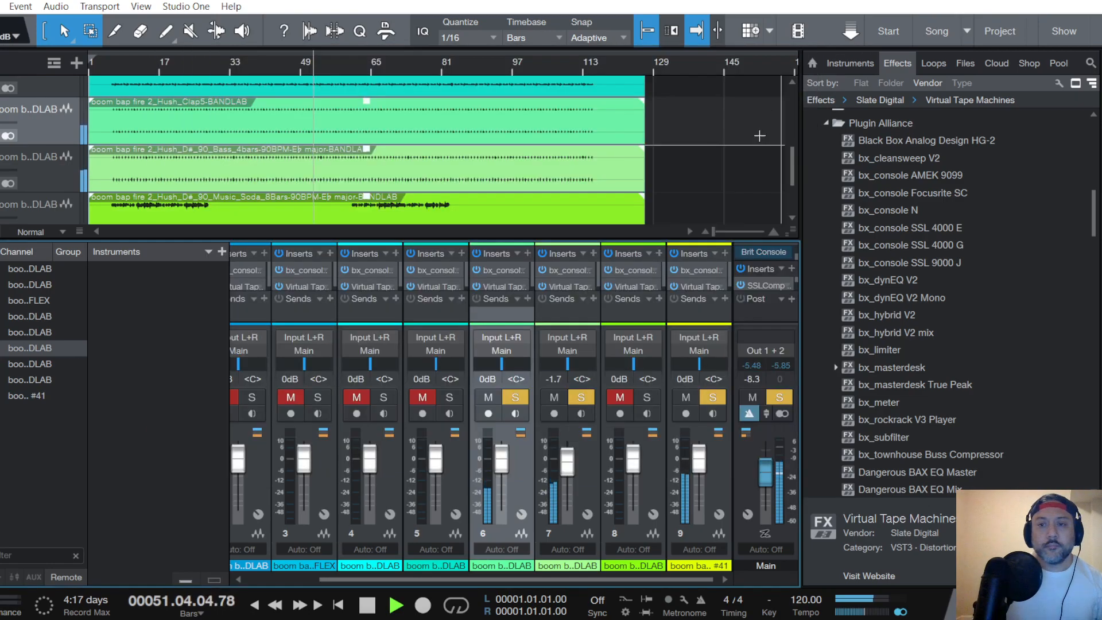
{"action": "left_click", "coordinate": [809, 51]}
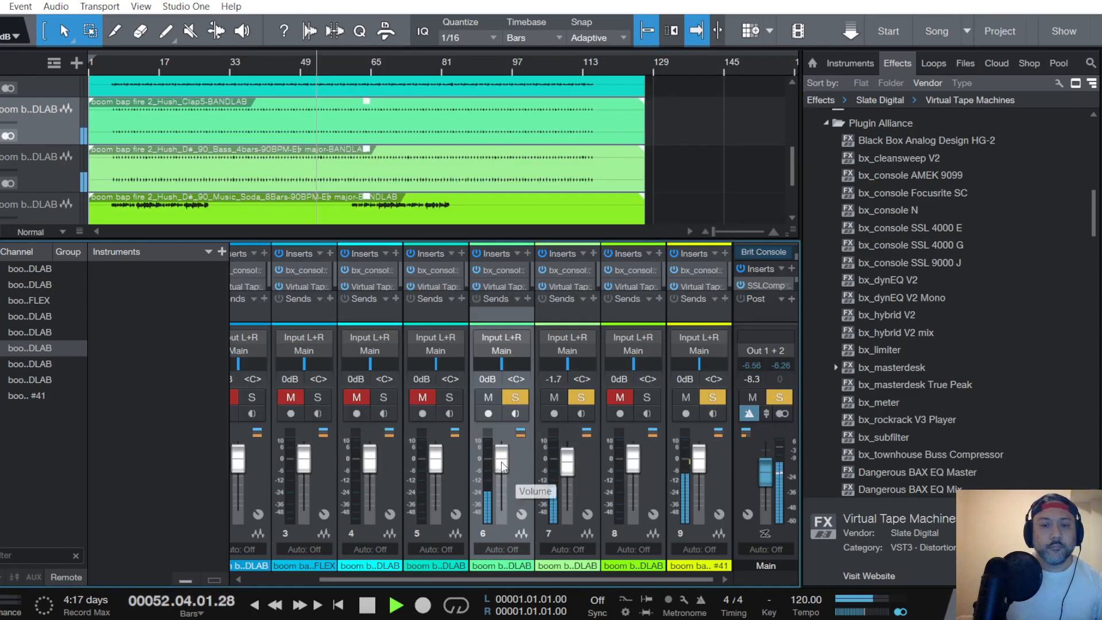
- Lower the Clap5 channel's fader to -5.8 dB
{"action": "scroll", "coordinate": [502, 467], "scroll_direction": "down", "scroll_amount": 1}
{"action": "scroll", "coordinate": [502, 466], "scroll_direction": "down", "scroll_amount": 1}
{"action": "scroll", "coordinate": [502, 466], "scroll_direction": "down", "scroll_amount": 2}
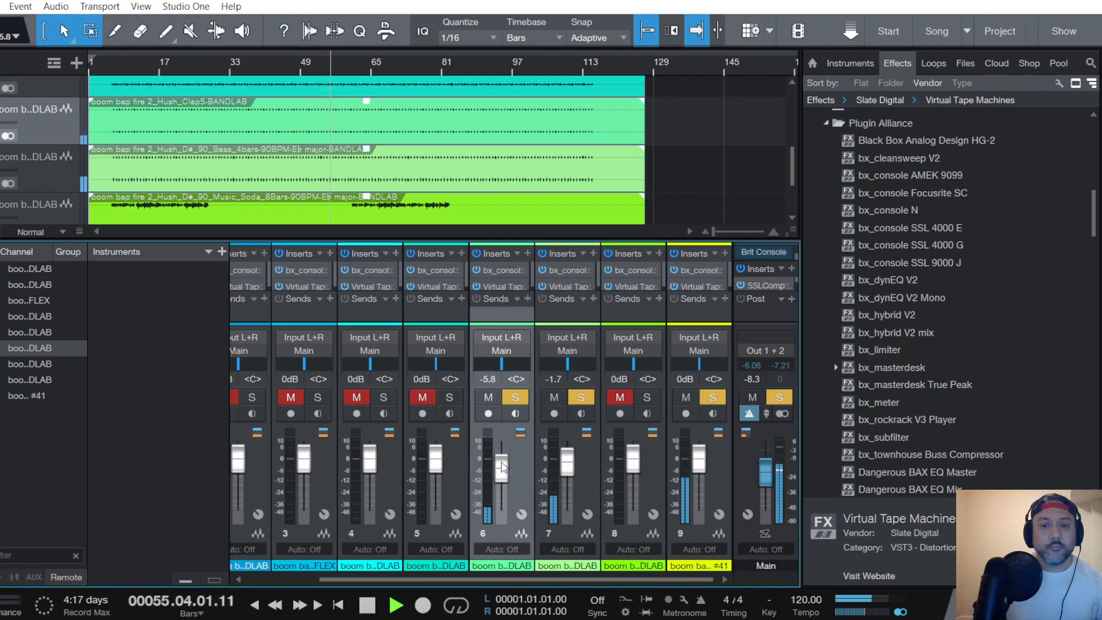
- Select the Hats Lightbox track, then solo and unmute its channel
{"action": "scroll", "coordinate": [50, 145], "scroll_direction": "up", "scroll_amount": 2}
{"action": "left_click", "coordinate": [63, 150]}
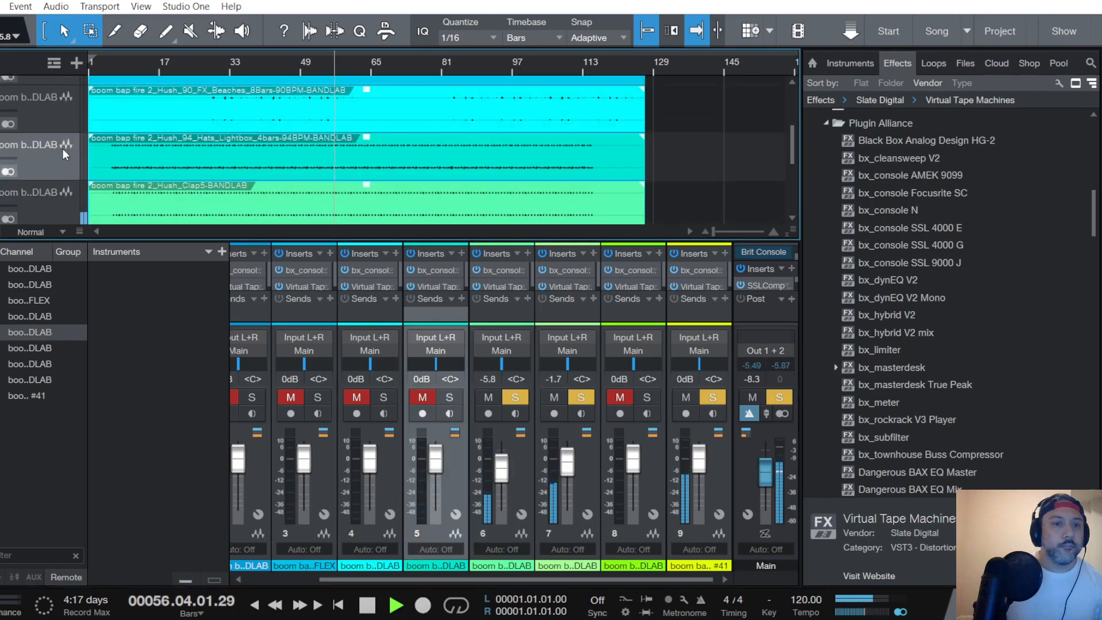
{"action": "left_click", "coordinate": [449, 397]}
{"action": "left_click", "coordinate": [422, 398]}
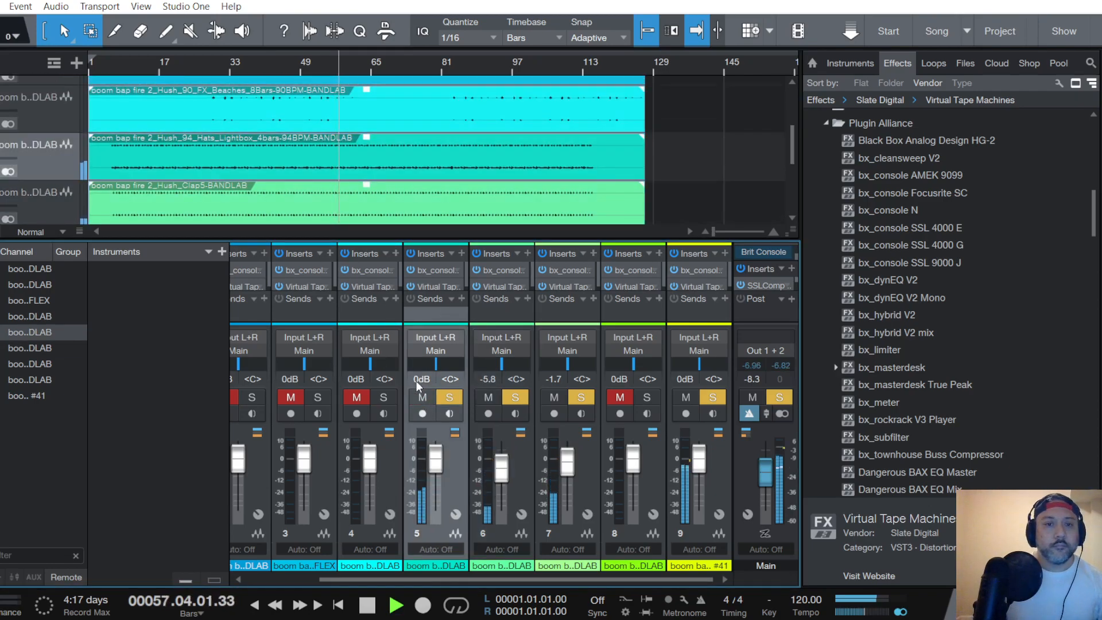
- In the Hats channel's bx_console SSL 4000 G, set the compressor ratio to about 4.2:1, shorten the release and lower the threshold
{"action": "left_click", "coordinate": [435, 269]}
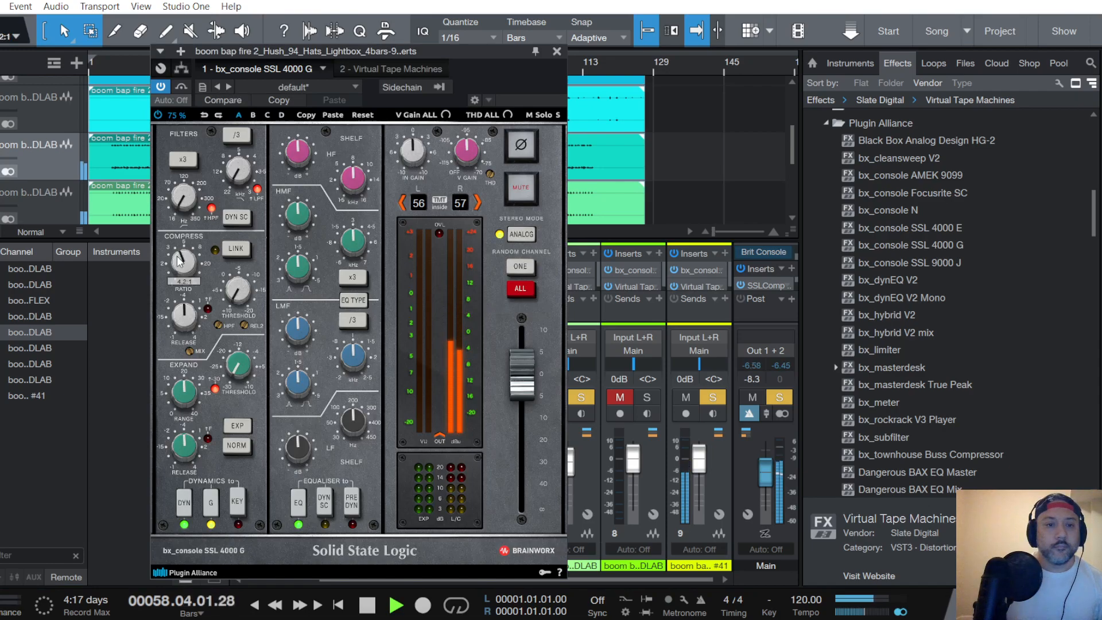
{"action": "left_click_drag", "start_coordinate": [184, 321], "coordinate": [185, 328]}
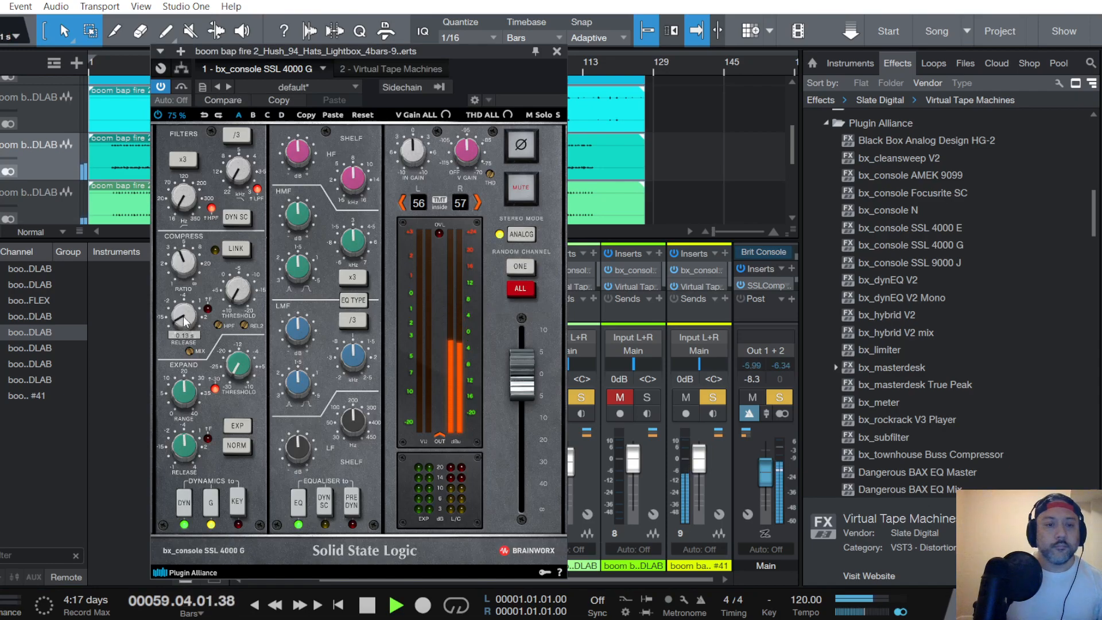
{"action": "left_click_drag", "start_coordinate": [238, 288], "coordinate": [242, 293]}
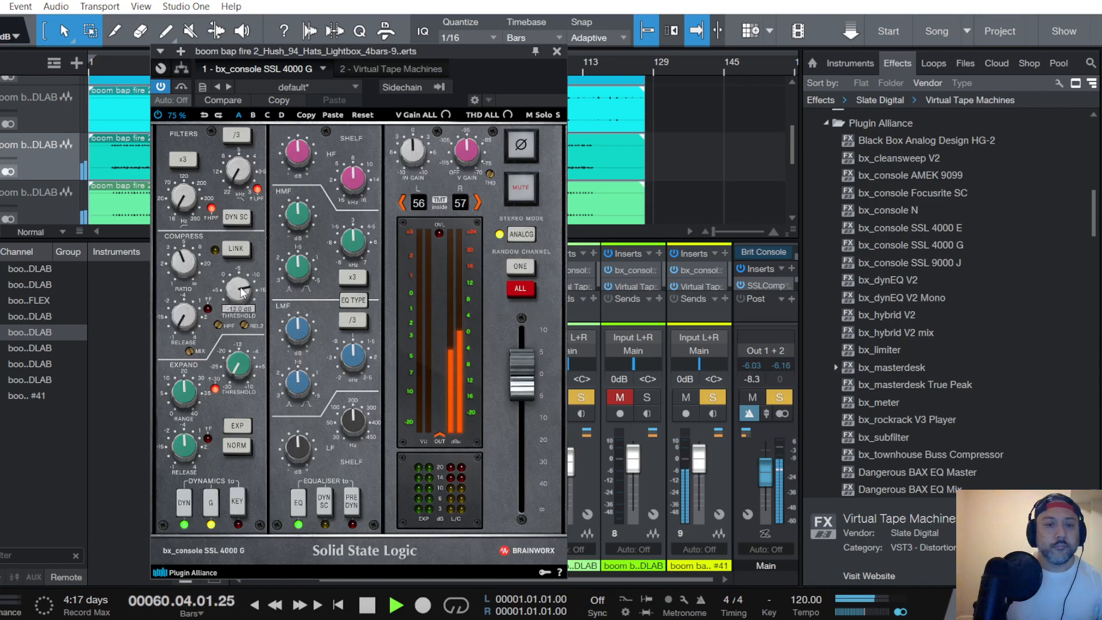
- Raise the Hats console's input gain and set its EQ pre-dynamics, boosting the highs and high mids and reducing the low shelf
{"action": "left_click_drag", "start_coordinate": [414, 151], "coordinate": [421, 155]}
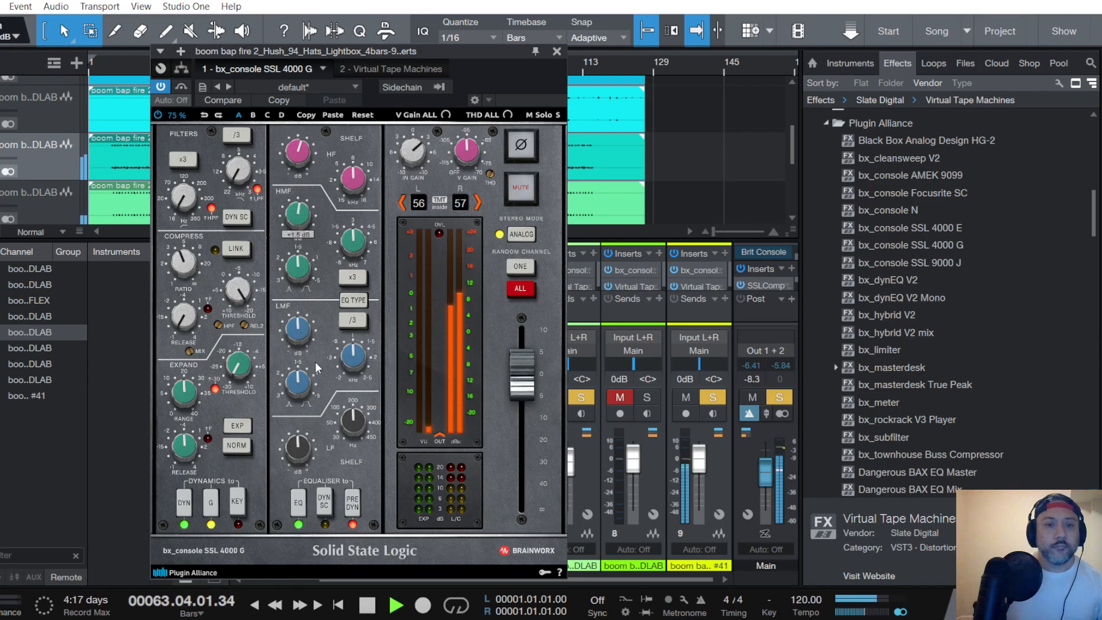
{"action": "left_click_drag", "start_coordinate": [300, 339], "coordinate": [301, 329]}
{"action": "scroll", "coordinate": [293, 328], "scroll_direction": "down", "scroll_amount": 1}
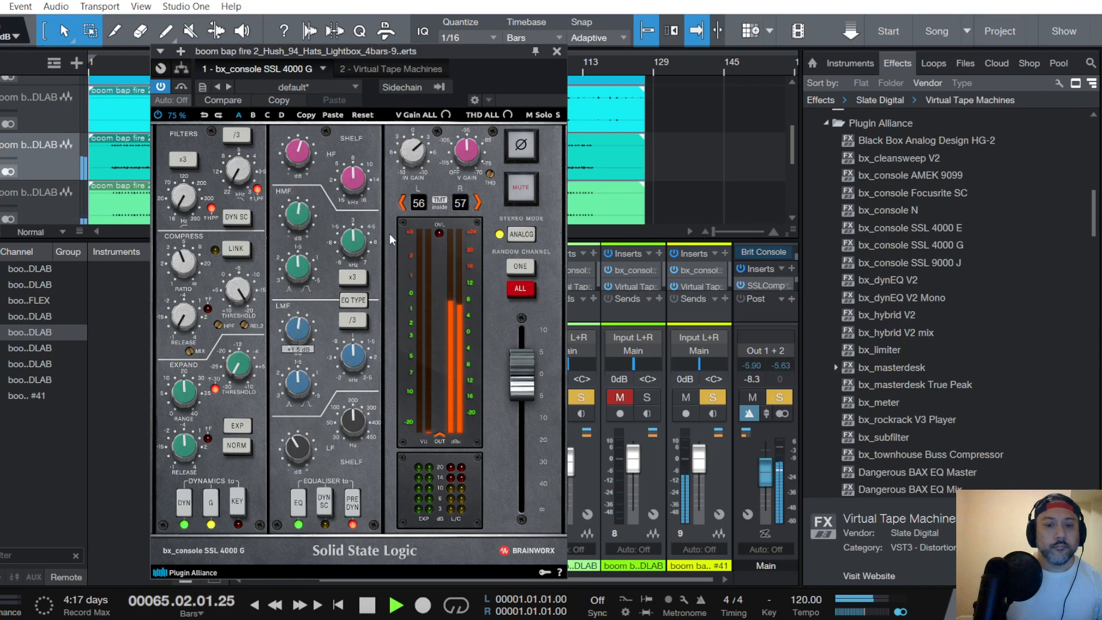
{"action": "left_click", "coordinate": [557, 51]}
- Set the Hats channel's Virtual Tape Machines to FG456 and 15 ips with about +6.48 dB input, and lower the channel fader to -5.4 dB
{"action": "left_click", "coordinate": [439, 285]}
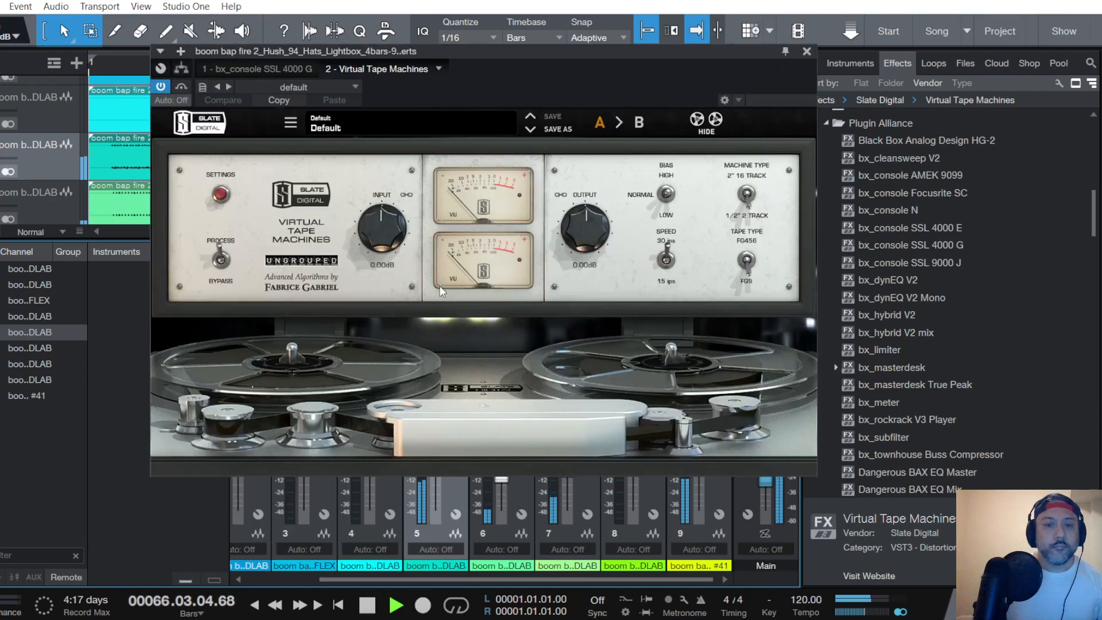
{"action": "left_click", "coordinate": [747, 197]}
{"action": "left_click", "coordinate": [747, 263]}
{"action": "left_click", "coordinate": [666, 262]}
{"action": "left_click_drag", "start_coordinate": [375, 242], "coordinate": [375, 220]}
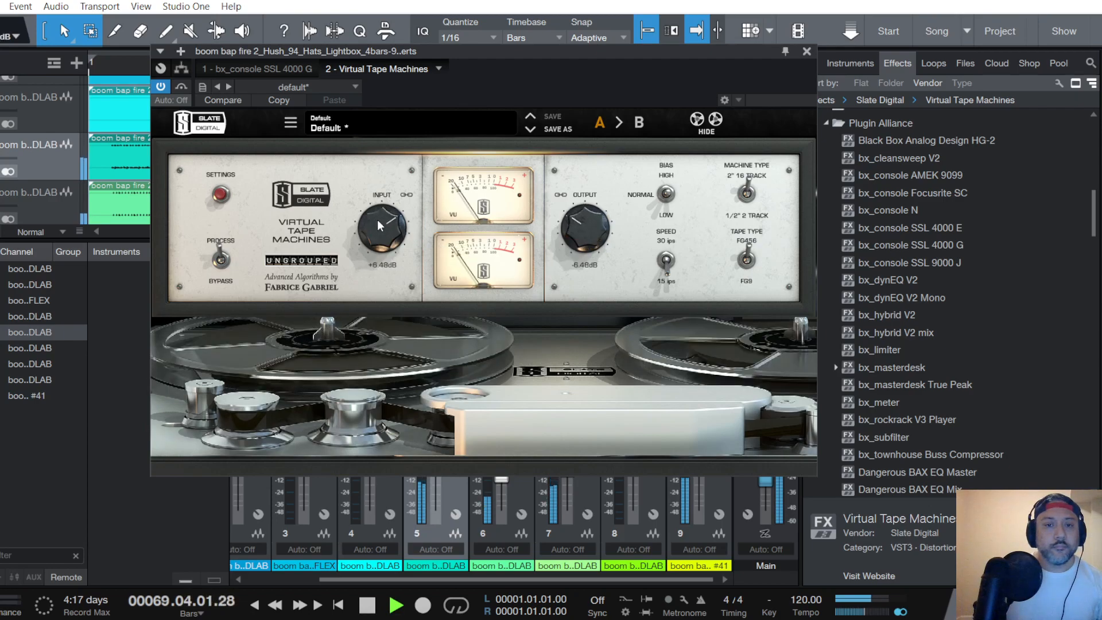
{"action": "left_click", "coordinate": [808, 51]}
{"action": "left_click_drag", "start_coordinate": [436, 459], "coordinate": [437, 472]}
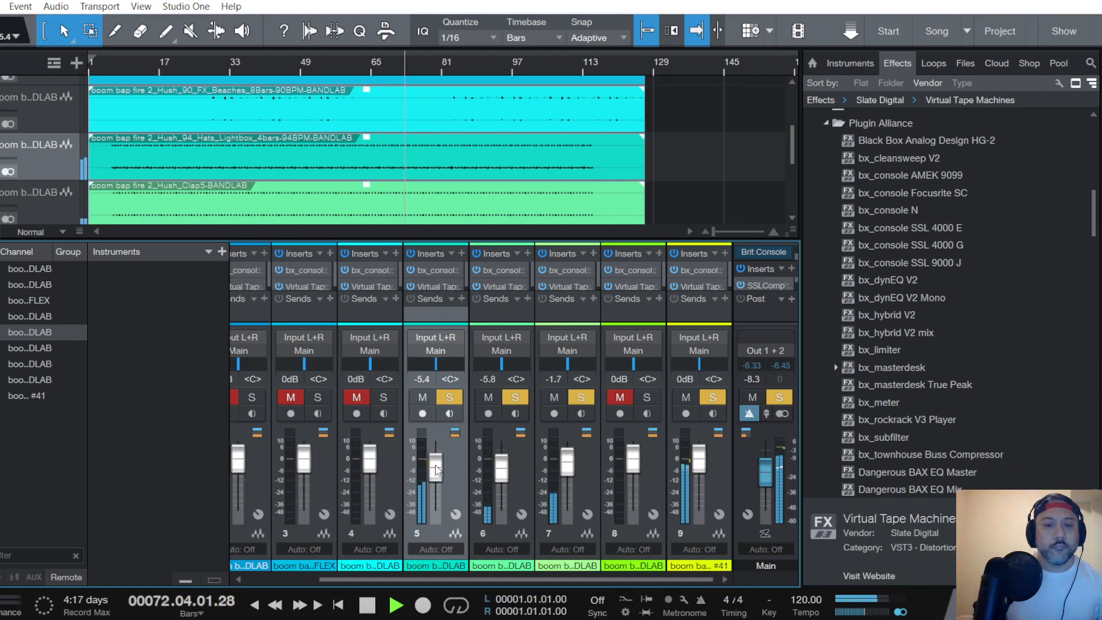
- Locate the Music Soda track and restart playback from where its audio begins
{"action": "scroll", "coordinate": [58, 153], "scroll_direction": "up", "scroll_amount": 5}
{"action": "scroll", "coordinate": [72, 167], "scroll_direction": "down", "scroll_amount": 5}
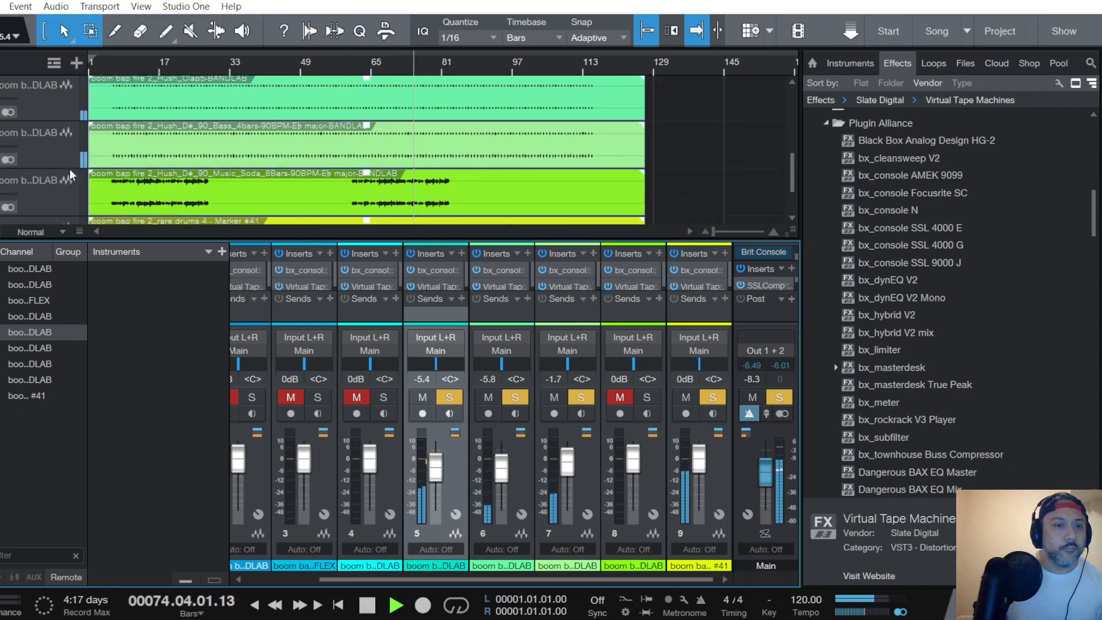
{"action": "scroll", "coordinate": [71, 169], "scroll_direction": "down", "scroll_amount": 2}
{"action": "key", "text": "space"}
{"action": "key", "text": "space"}
{"action": "key", "text": "space"}
{"action": "left_click", "coordinate": [112, 60]}
{"action": "key", "text": "space"}
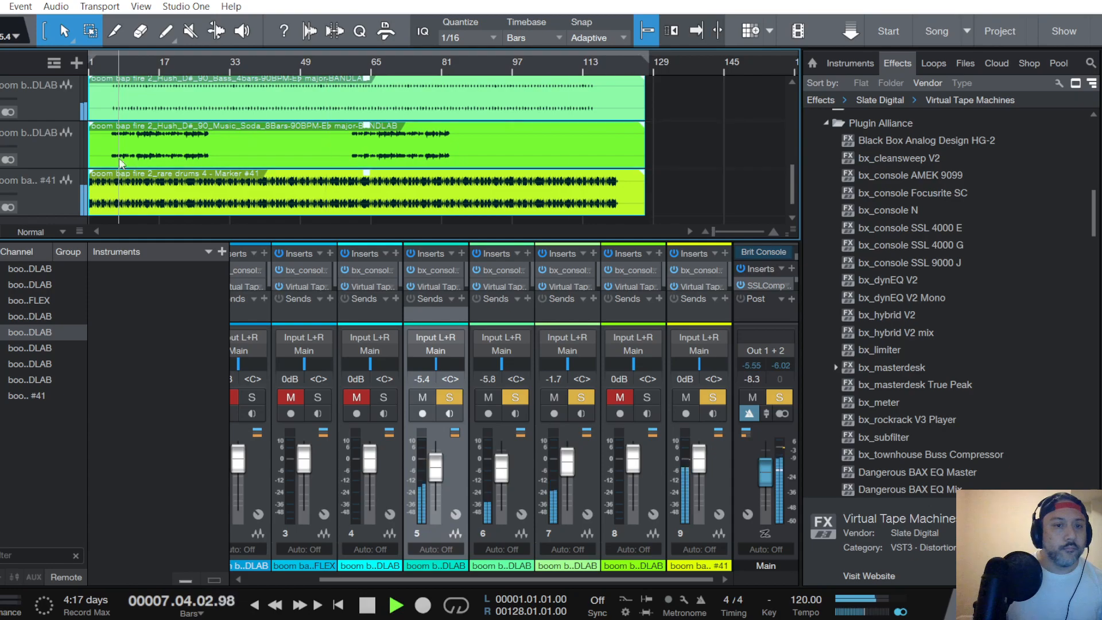
- Unmute and solo the Music Soda channel and lower its fader to -5.0 dB
{"action": "left_click", "coordinate": [39, 149]}
{"action": "left_click", "coordinate": [622, 398]}
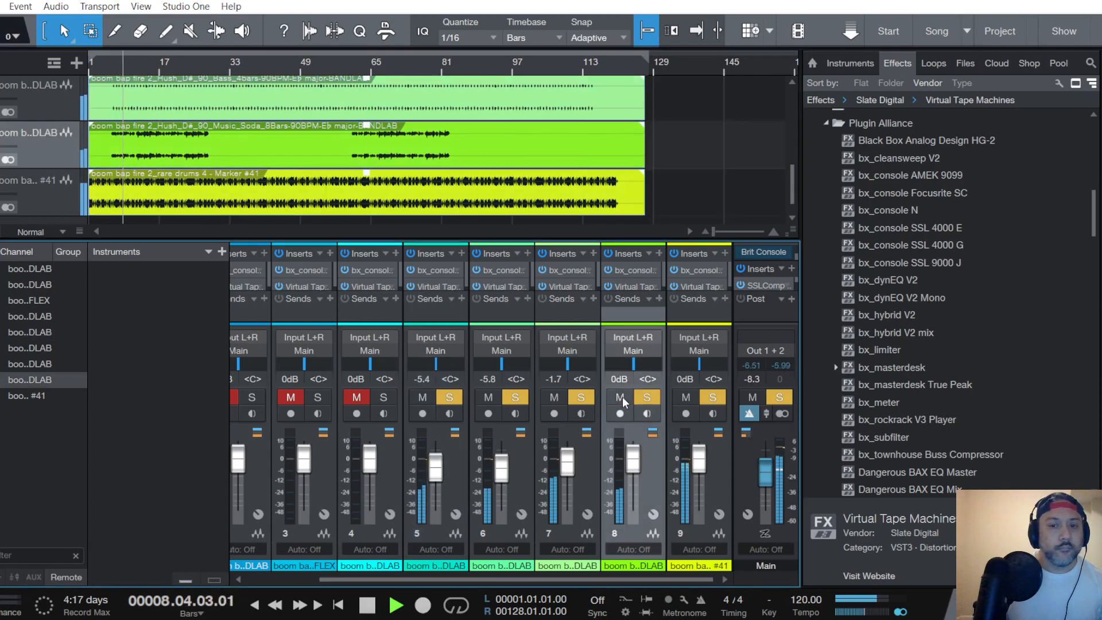
{"action": "left_click_drag", "start_coordinate": [635, 472], "coordinate": [635, 469]}
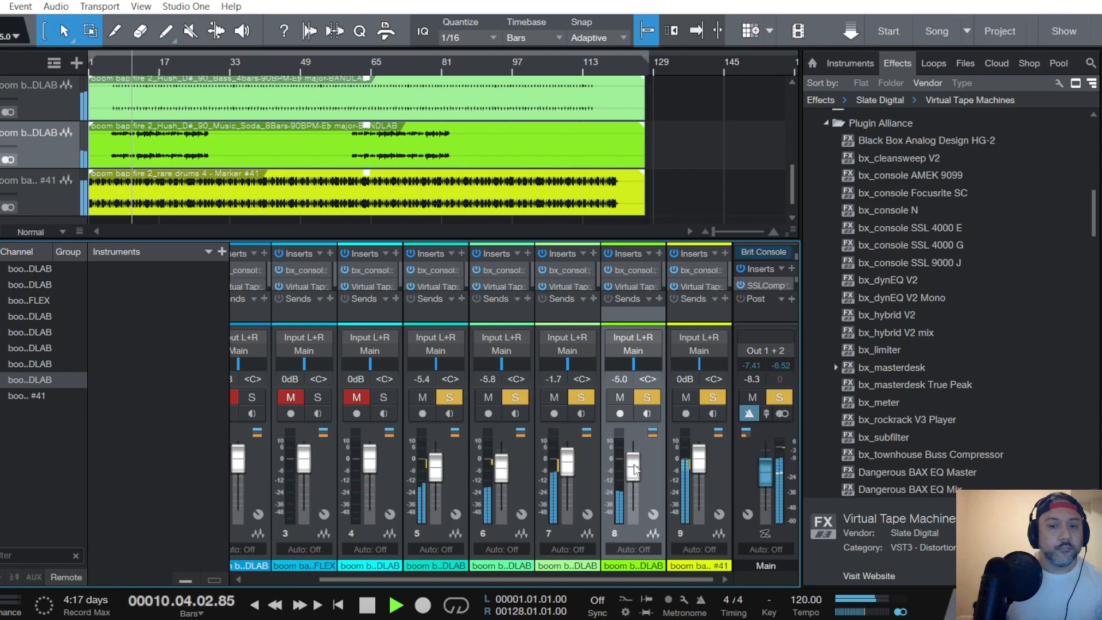
- In the Music Soda channel's bx_console SSL 4000 G, lower the compressor ratio and threshold, and boost highs and high mids with the EQ set pre-dynamics
{"action": "left_click", "coordinate": [634, 270]}
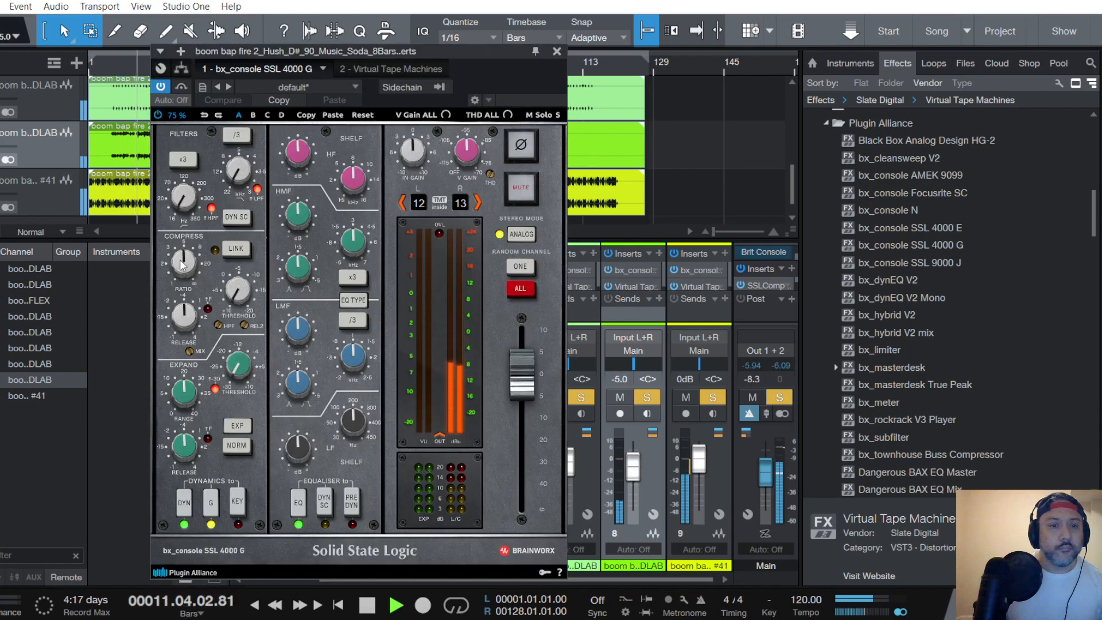
{"action": "scroll", "coordinate": [239, 290], "scroll_direction": "up", "scroll_amount": 5}
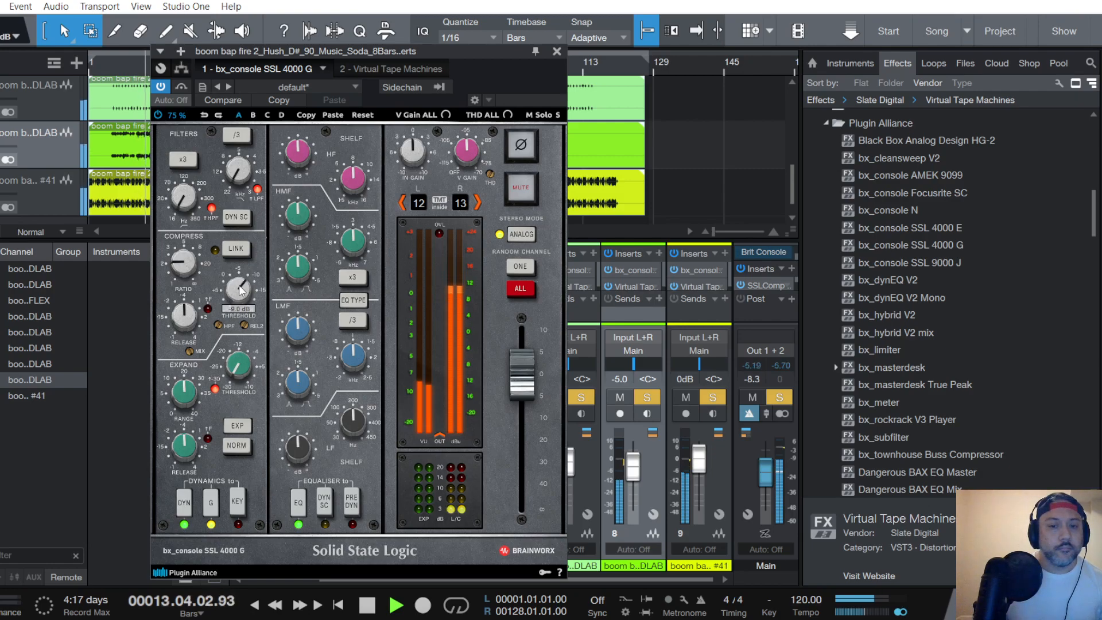
{"action": "left_click", "coordinate": [353, 504]}
{"action": "scroll", "coordinate": [298, 155], "scroll_direction": "up", "scroll_amount": 2}
{"action": "scroll", "coordinate": [302, 219], "scroll_direction": "up", "scroll_amount": 1}
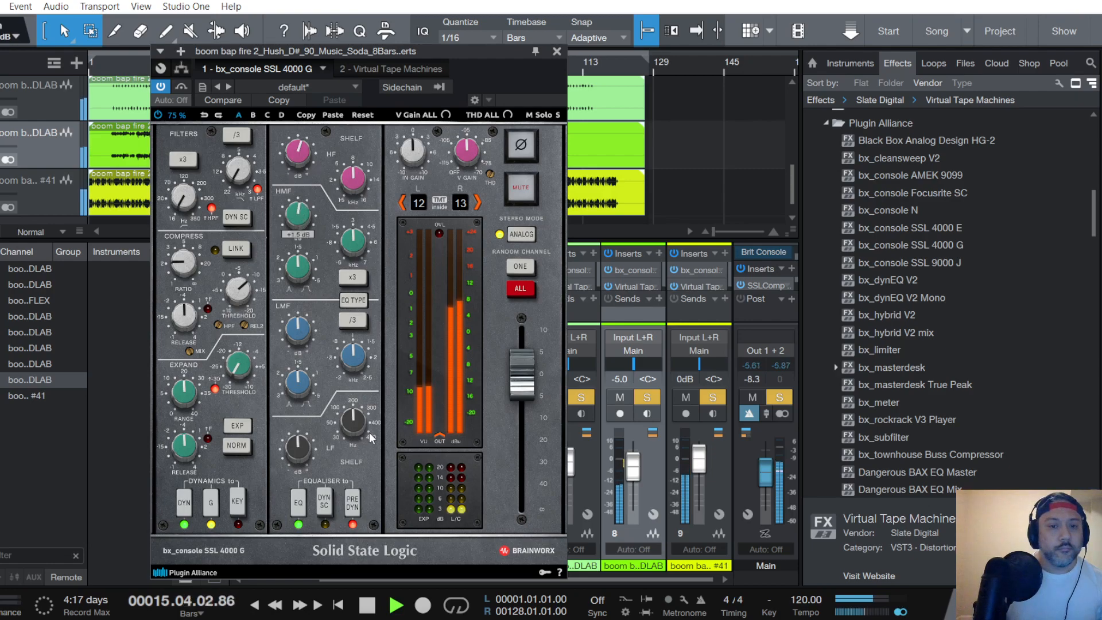
- Shape the Music Soda EQ with a lower low-shelf frequency, boosted lows and highs, reduced low mids and a raised high-pass filter
{"action": "scroll", "coordinate": [309, 447], "scroll_direction": "up", "scroll_amount": 1}
{"action": "scroll", "coordinate": [297, 325], "scroll_direction": "up", "scroll_amount": 1}
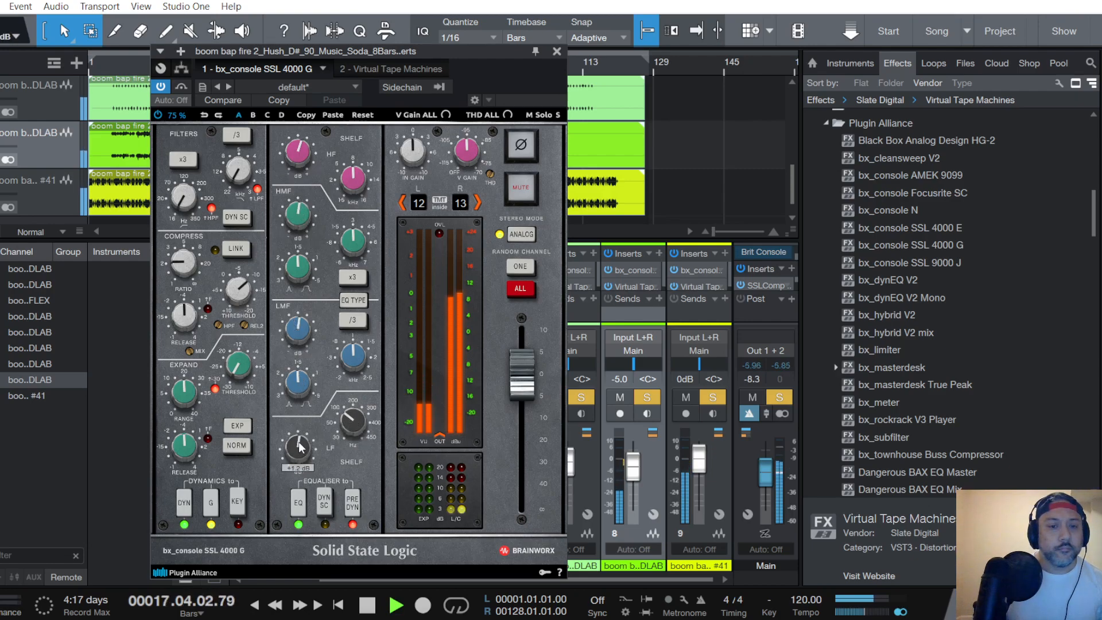
{"action": "scroll", "coordinate": [302, 339], "scroll_direction": "down", "scroll_amount": 2}
{"action": "scroll", "coordinate": [299, 216], "scroll_direction": "up", "scroll_amount": 1}
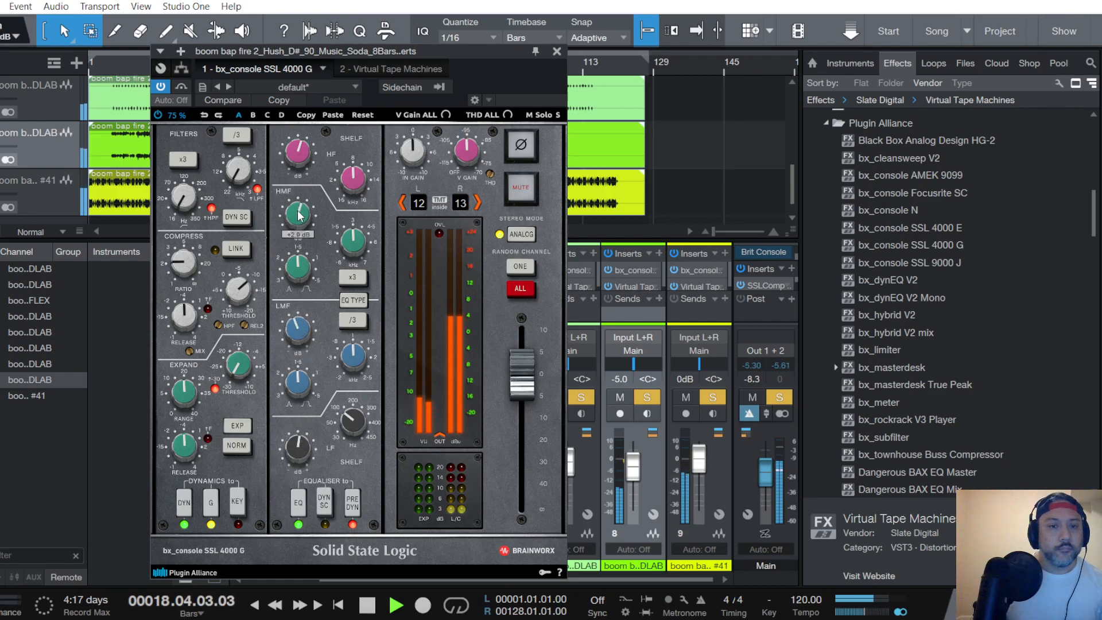
{"action": "scroll", "coordinate": [307, 337], "scroll_direction": "up", "scroll_amount": 1}
{"action": "scroll", "coordinate": [299, 154], "scroll_direction": "up", "scroll_amount": 1}
{"action": "scroll", "coordinate": [184, 200], "scroll_direction": "down", "scroll_amount": 2}
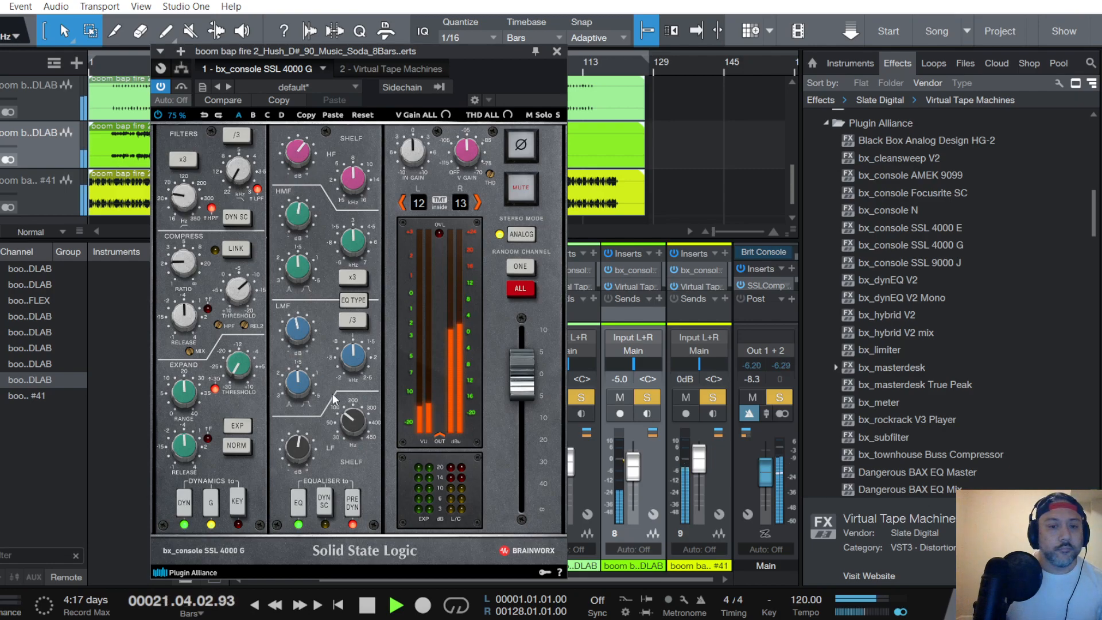
- Set the Music Soda channel's Virtual Tape Machines to FG456 and 15 ips with about +2.16 dB input, and lower its fader to -5.4 dB
{"action": "left_click", "coordinate": [396, 70]}
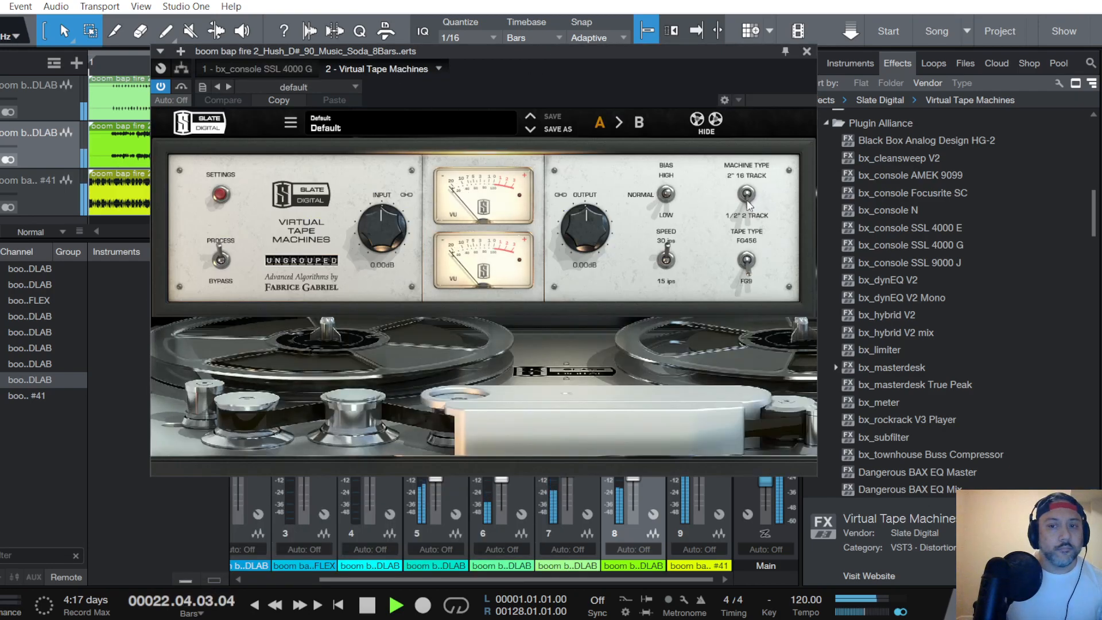
{"action": "scroll", "coordinate": [393, 226], "scroll_direction": "up", "scroll_amount": 3}
{"action": "scroll", "coordinate": [393, 227], "scroll_direction": "down", "scroll_amount": 3}
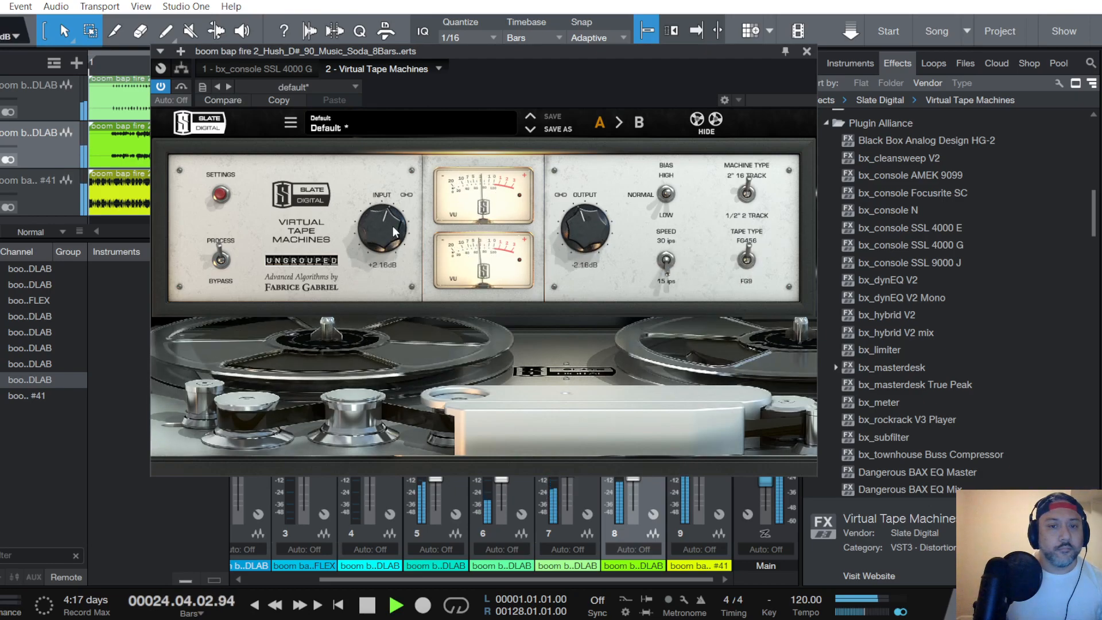
{"action": "left_click", "coordinate": [809, 52]}
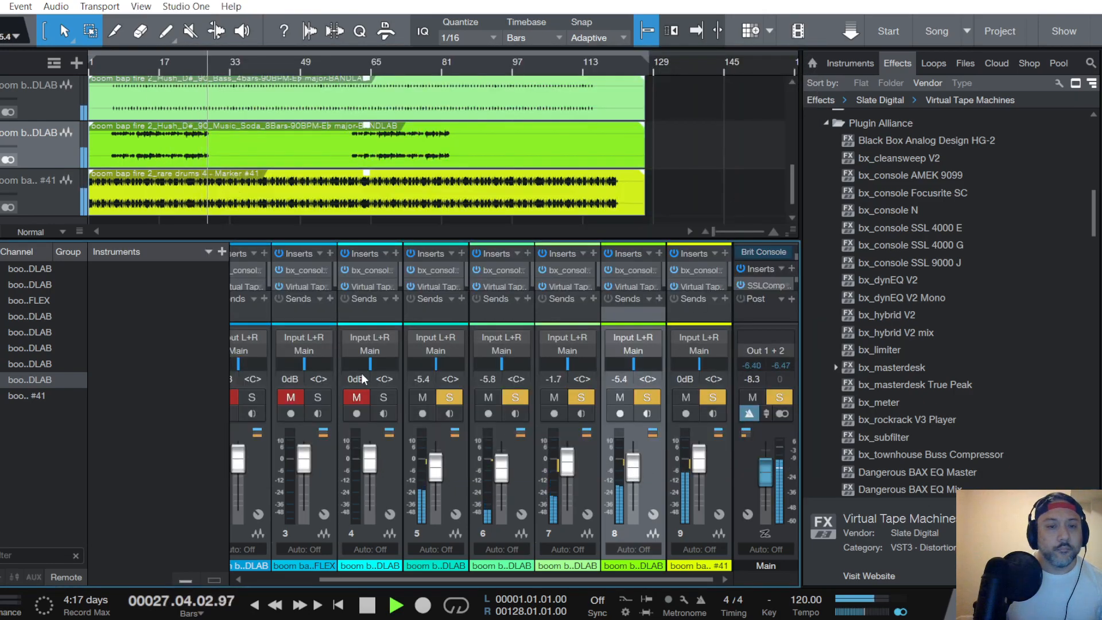
- Select the FX Beaches track, and unmute and solo its channel
{"action": "scroll", "coordinate": [46, 158], "scroll_direction": "down", "scroll_amount": 2}
{"action": "scroll", "coordinate": [65, 154], "scroll_direction": "down", "scroll_amount": 2}
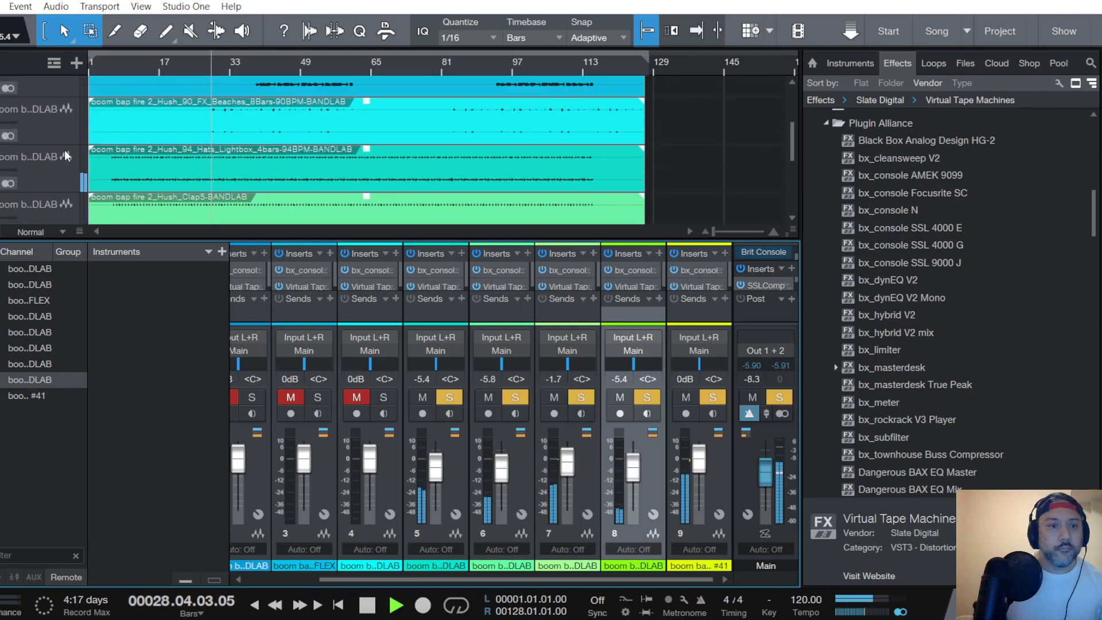
{"action": "scroll", "coordinate": [63, 149], "scroll_direction": "up", "scroll_amount": 1}
{"action": "left_click", "coordinate": [63, 149]}
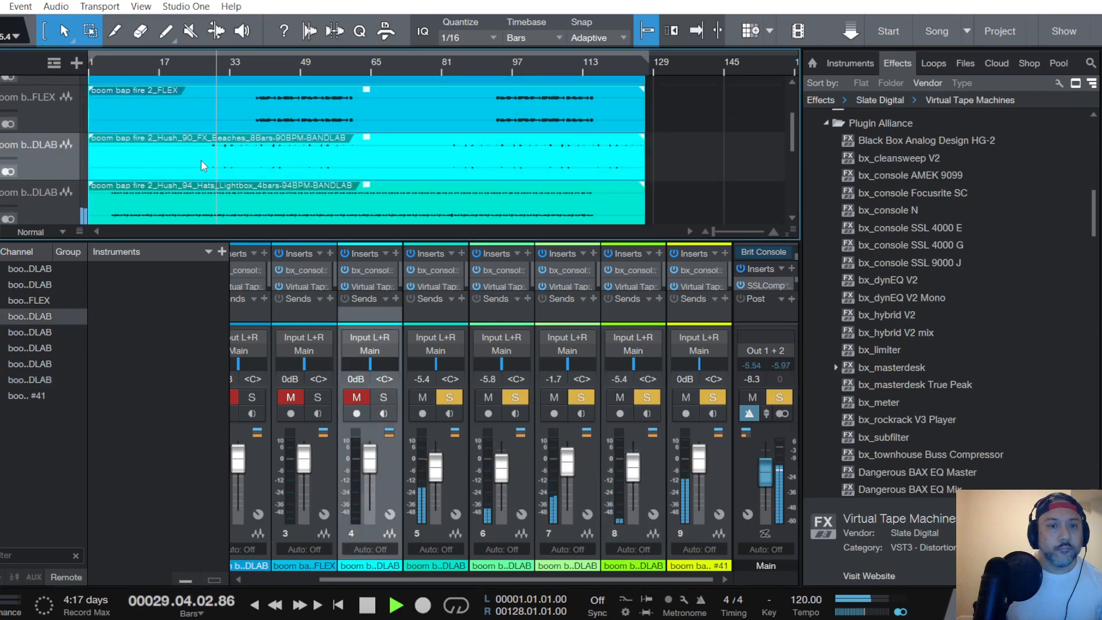
{"action": "left_click", "coordinate": [357, 398]}
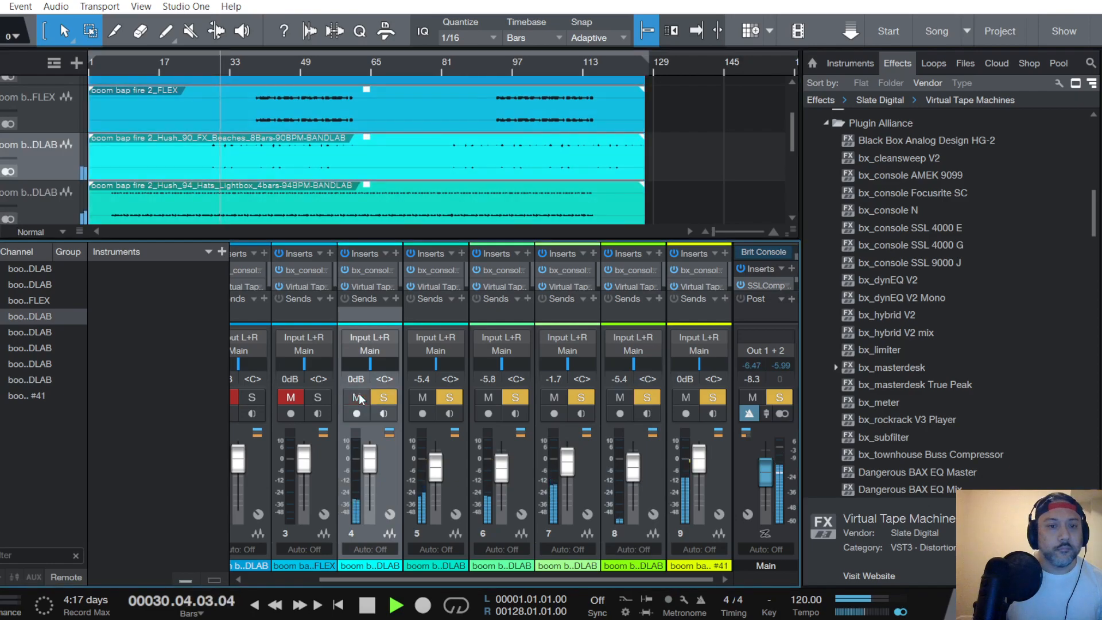
- In the FX Beaches channel's bx_console SSL 4000 G, adjust the compressor ratio, release and threshold, raise the input gain, and restart playback
{"action": "left_click", "coordinate": [374, 269]}
{"action": "scroll", "coordinate": [181, 313], "scroll_direction": "down", "scroll_amount": 6}
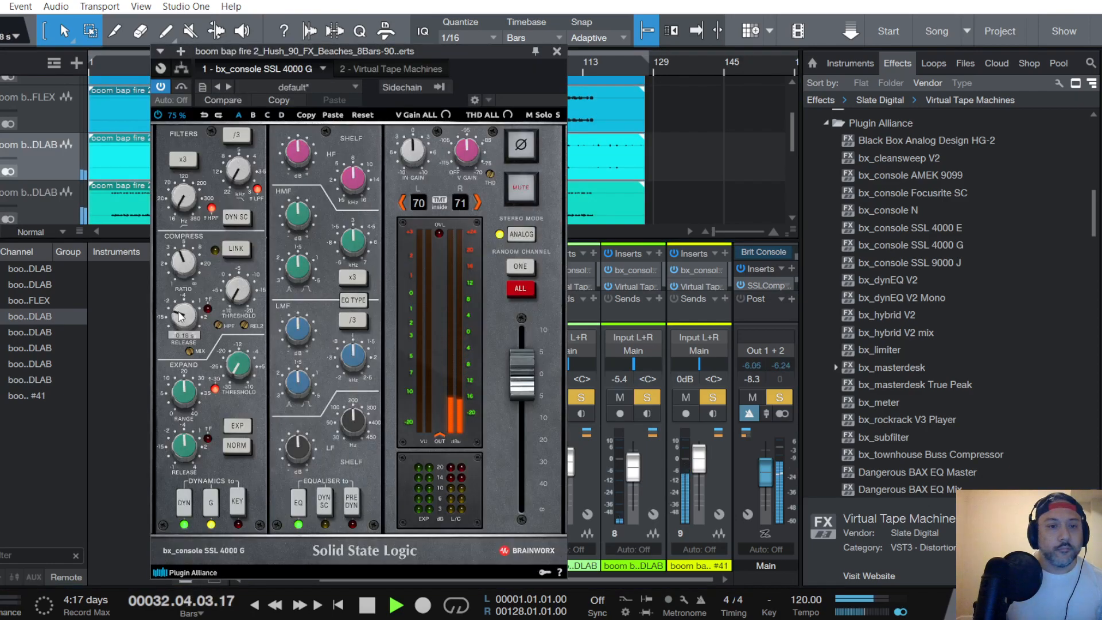
{"action": "scroll", "coordinate": [239, 292], "scroll_direction": "up", "scroll_amount": 3}
{"action": "scroll", "coordinate": [240, 293], "scroll_direction": "down", "scroll_amount": 2}
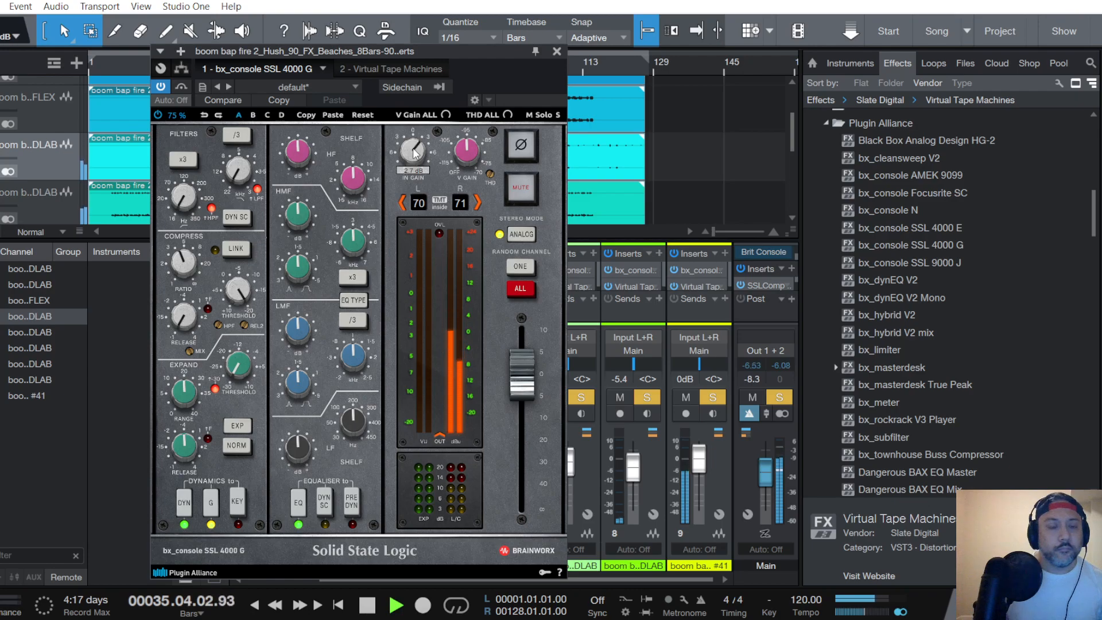
{"action": "key", "text": "space"}
{"action": "key", "text": "space"}
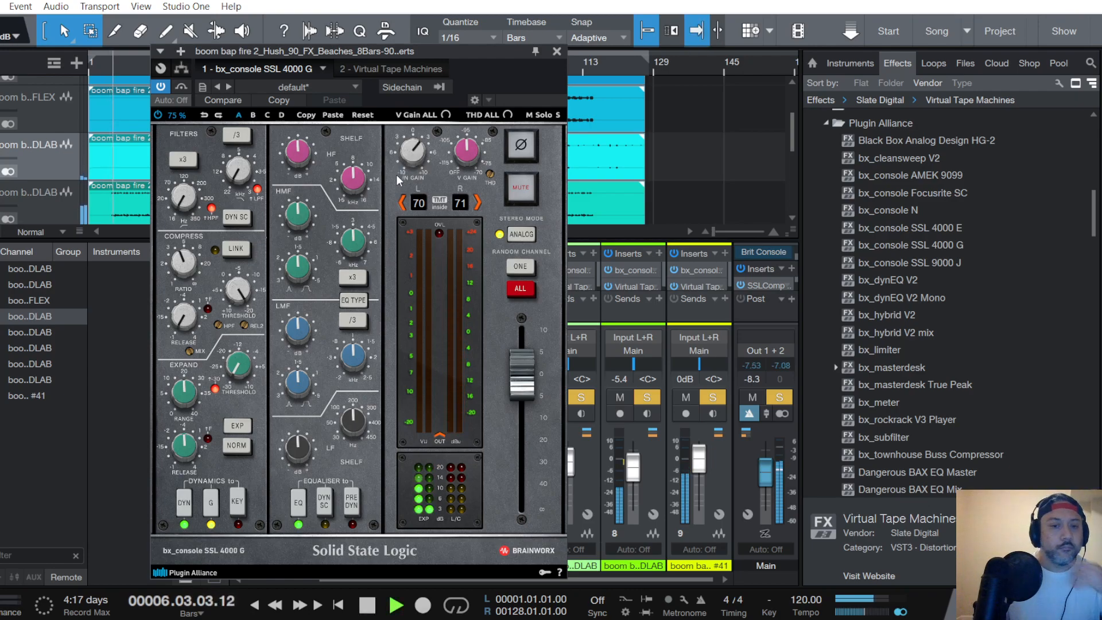
- Play from about bar 28, put the FX Beaches SSL 4000 G EQ before the dynamics, boost its highs, adjust the mids and cut the lows
{"action": "left_click", "coordinate": [557, 52]}
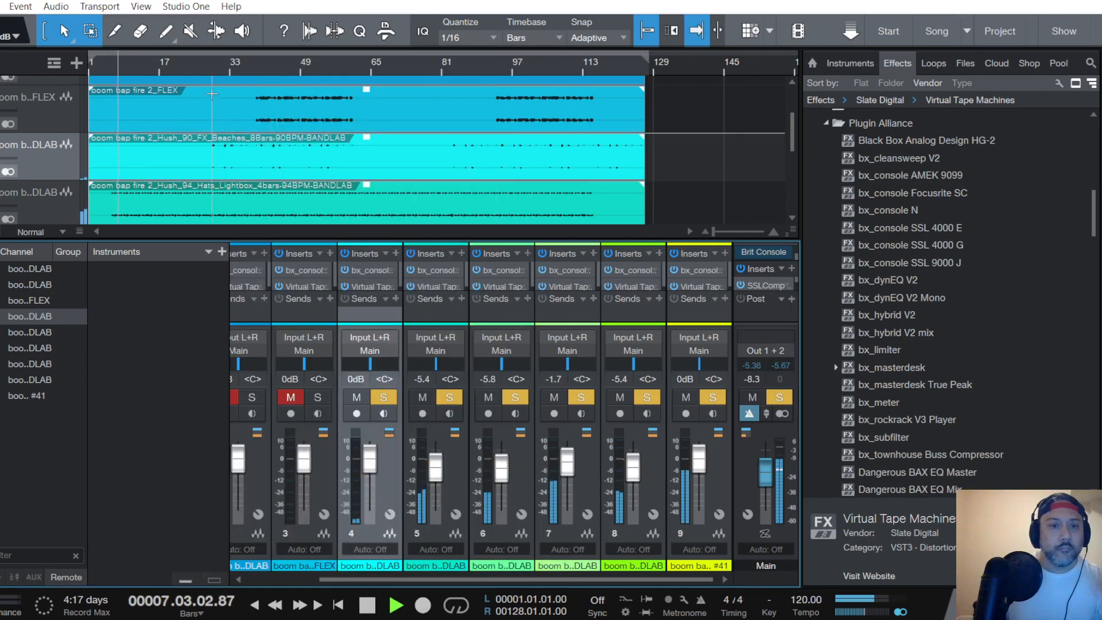
{"action": "left_click", "coordinate": [211, 67]}
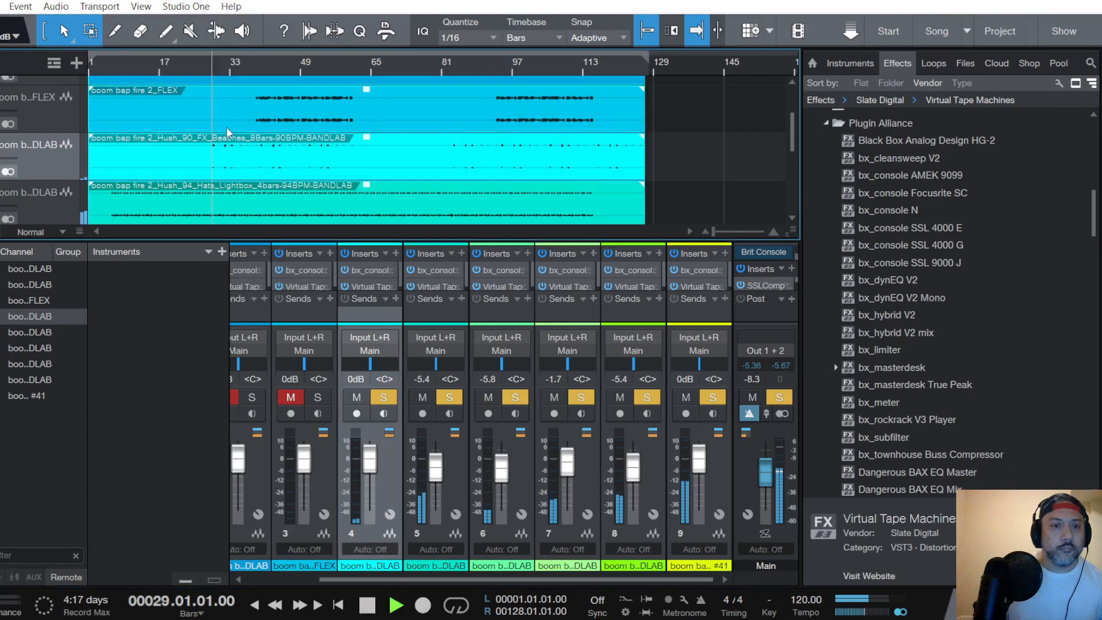
{"action": "left_click", "coordinate": [367, 268]}
{"action": "left_click", "coordinate": [353, 506]}
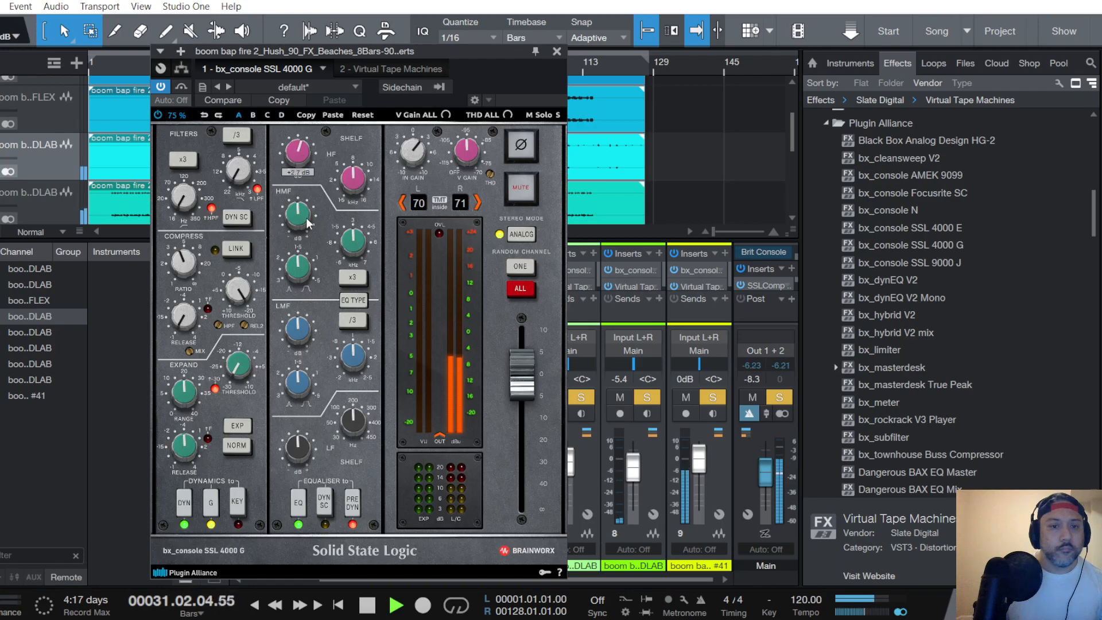
{"action": "left_click_drag", "start_coordinate": [301, 225], "coordinate": [301, 220]}
{"action": "left_click_drag", "start_coordinate": [300, 449], "coordinate": [299, 455]}
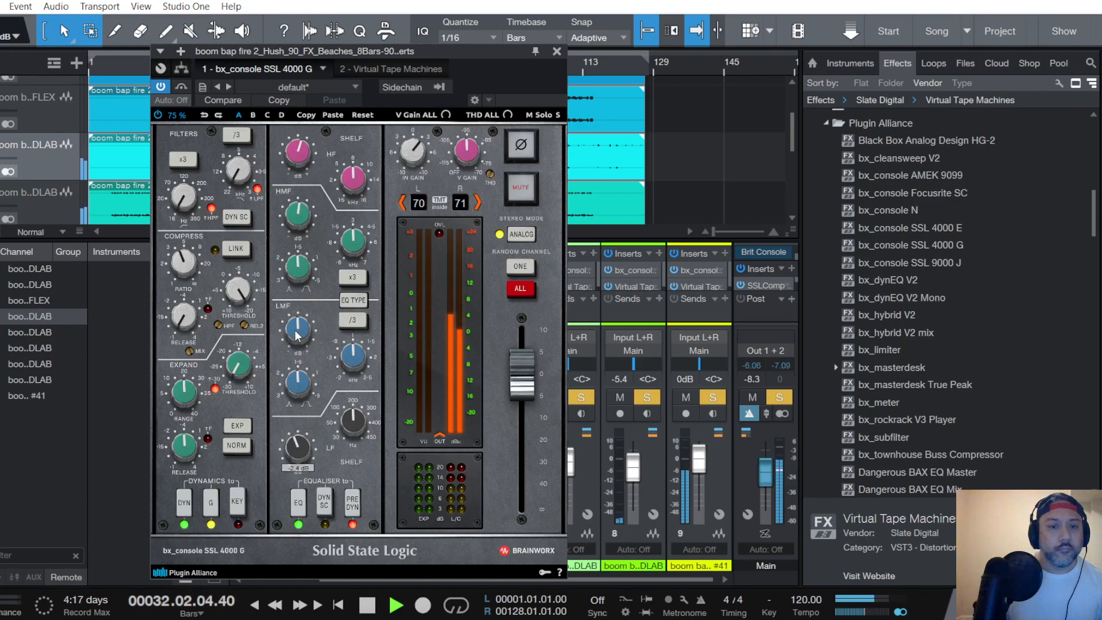
{"action": "left_click_drag", "start_coordinate": [297, 335], "coordinate": [297, 327]}
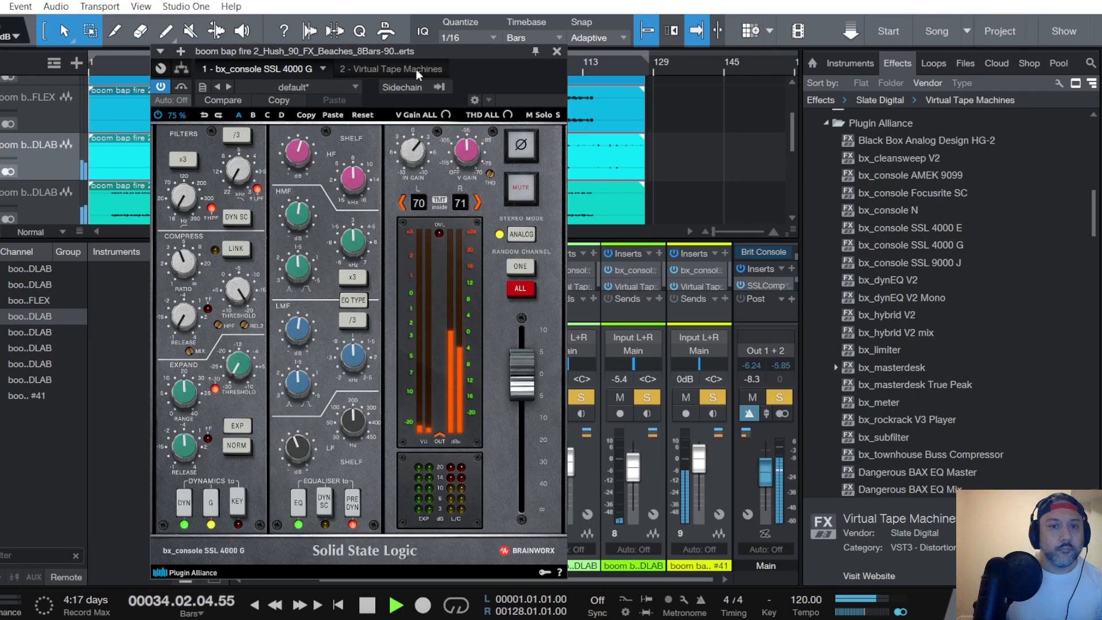
- Set the FX Beaches Virtual Tape Machines to 2" 16 Track, FG456 and 15 ips with +6.48 dB input, and lower the channel fader to -7.5 dB
{"action": "left_click", "coordinate": [379, 69]}
{"action": "left_click", "coordinate": [747, 194]}
{"action": "left_click", "coordinate": [747, 260]}
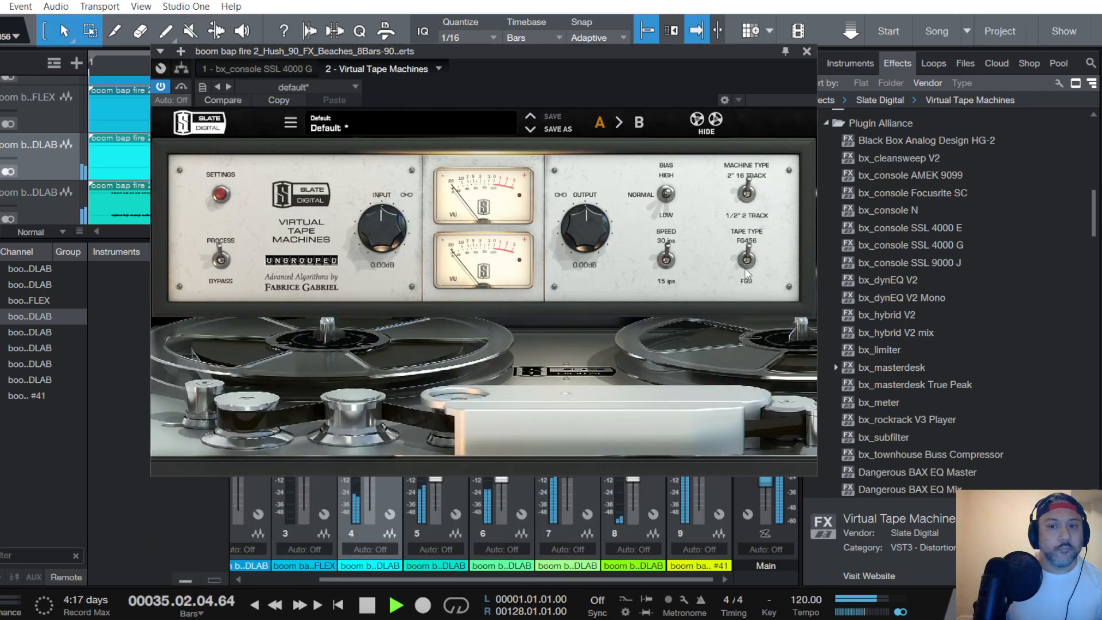
{"action": "left_click", "coordinate": [668, 249]}
{"action": "left_click_drag", "start_coordinate": [384, 251], "coordinate": [383, 236]}
{"action": "key", "text": "space"}
{"action": "key", "text": "space"}
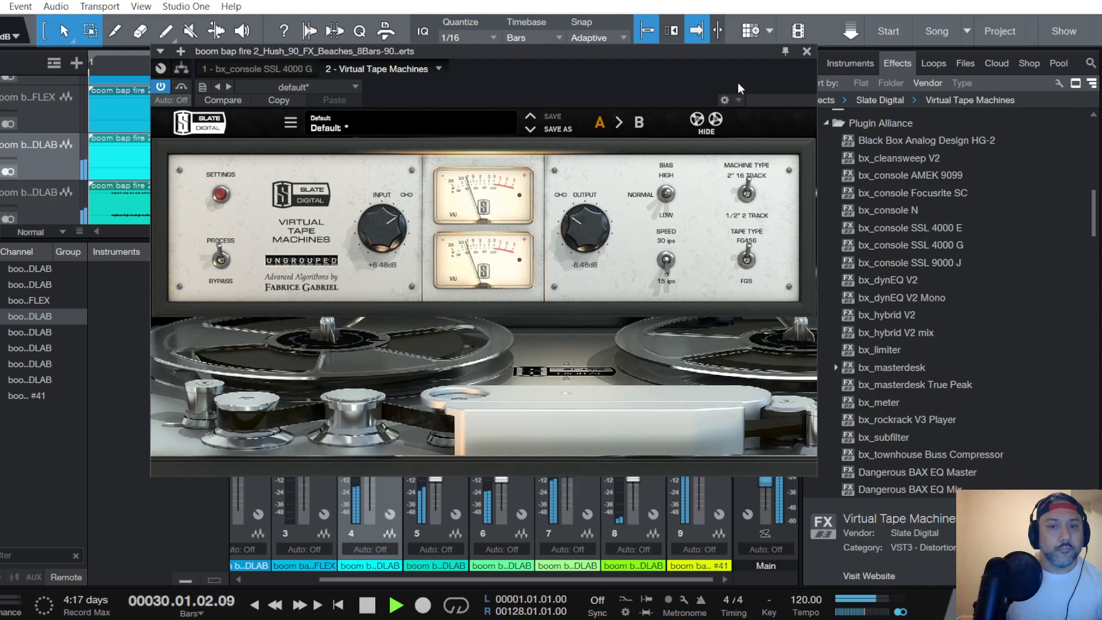
{"action": "left_click", "coordinate": [808, 52]}
{"action": "scroll", "coordinate": [369, 469], "scroll_direction": "down", "scroll_amount": 1}
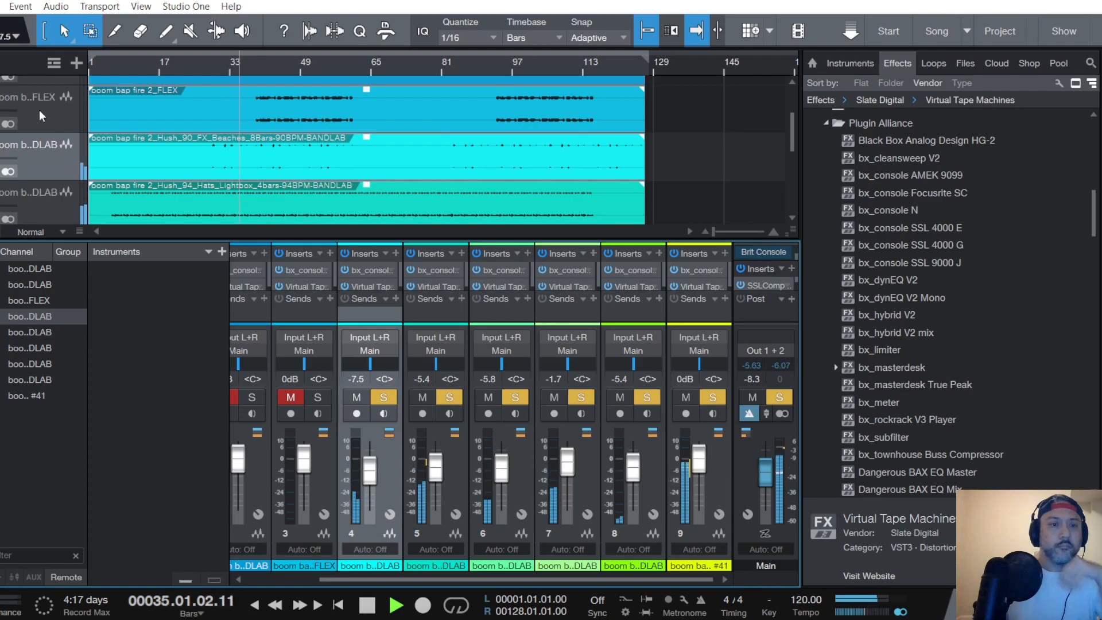
- Select the Strings01 track, and unmute and solo its channel
{"action": "scroll", "coordinate": [50, 112], "scroll_direction": "up", "scroll_amount": 2}
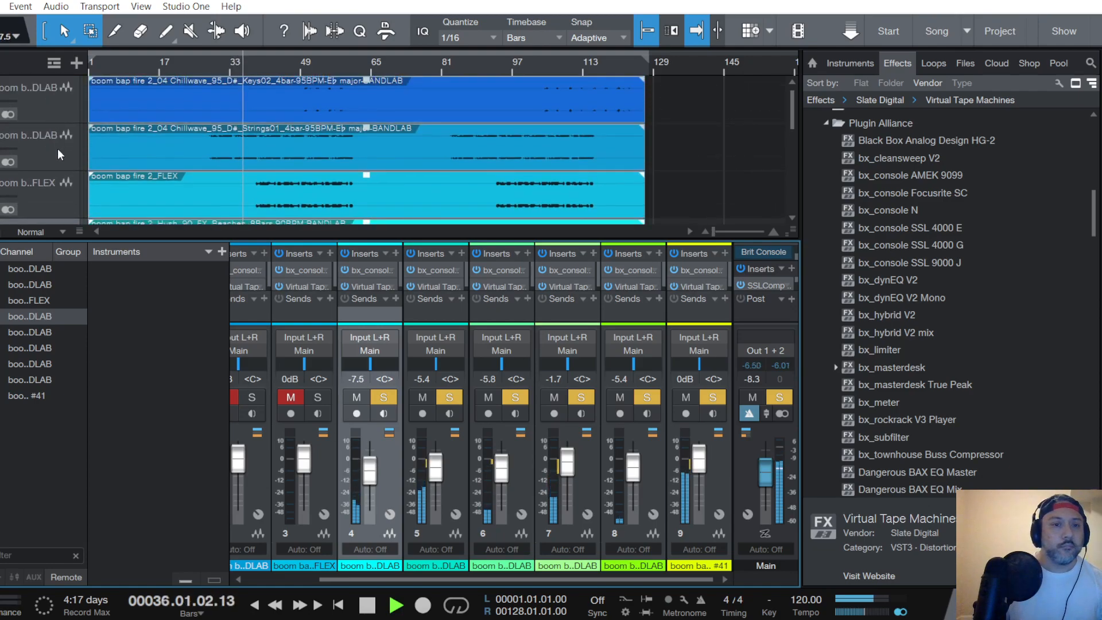
{"action": "left_click", "coordinate": [71, 160]}
{"action": "left_click", "coordinate": [249, 397]}
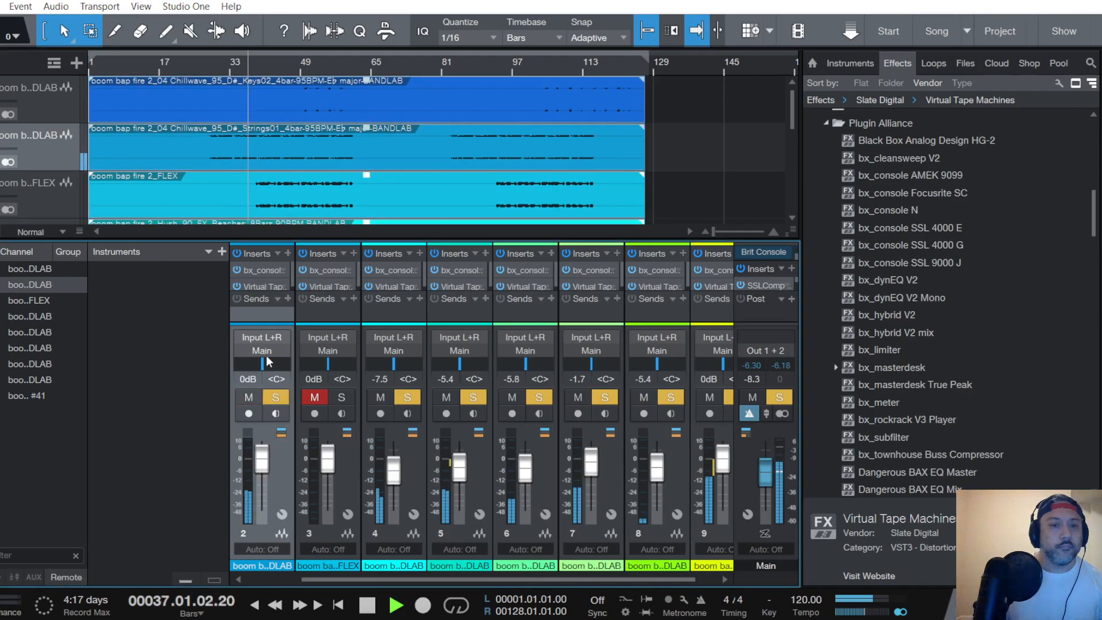
- In the Strings01 bx_console SSL 4000 G, adjust the compressor ratio and threshold, put the EQ before the dynamics, boost the highs and cut the lows
{"action": "left_click", "coordinate": [260, 271]}
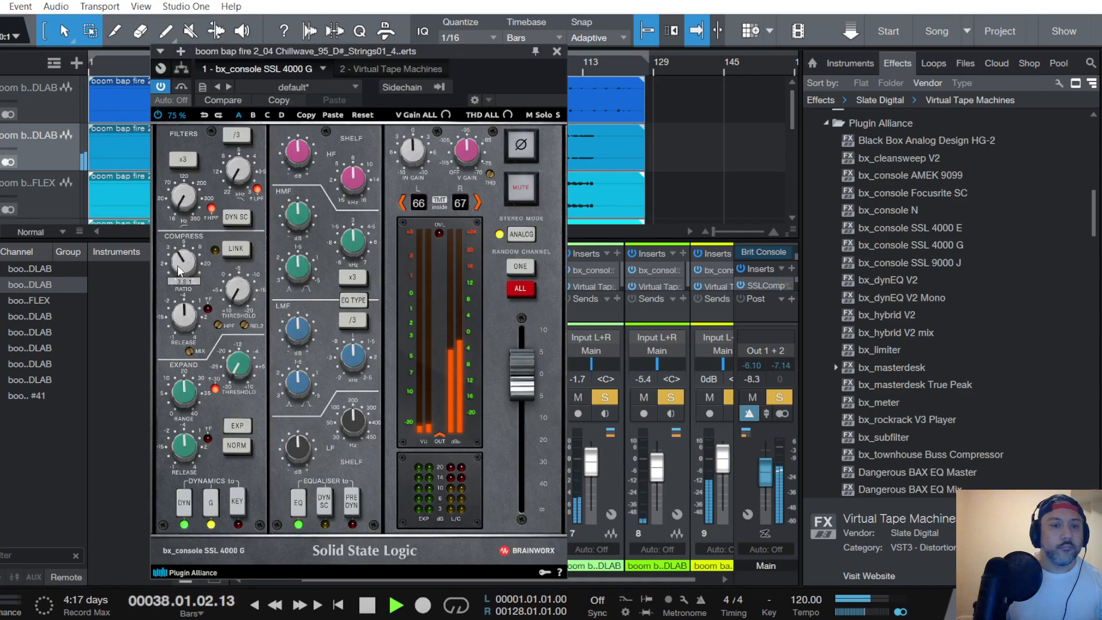
{"action": "scroll", "coordinate": [228, 287], "scroll_direction": "up", "scroll_amount": 3}
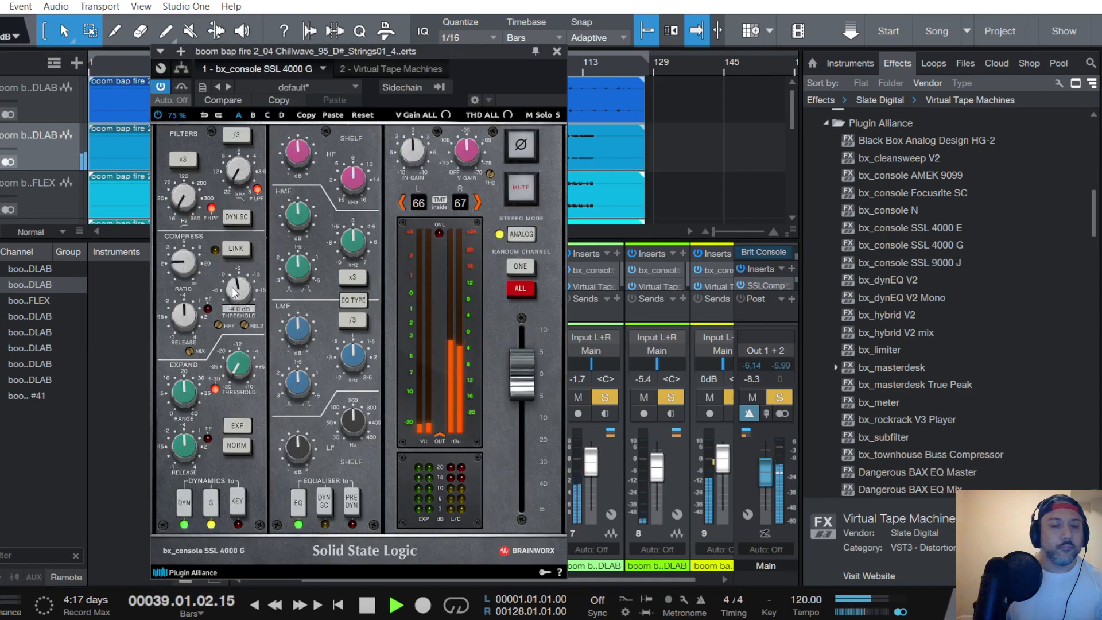
{"action": "scroll", "coordinate": [235, 292], "scroll_direction": "up", "scroll_amount": 3}
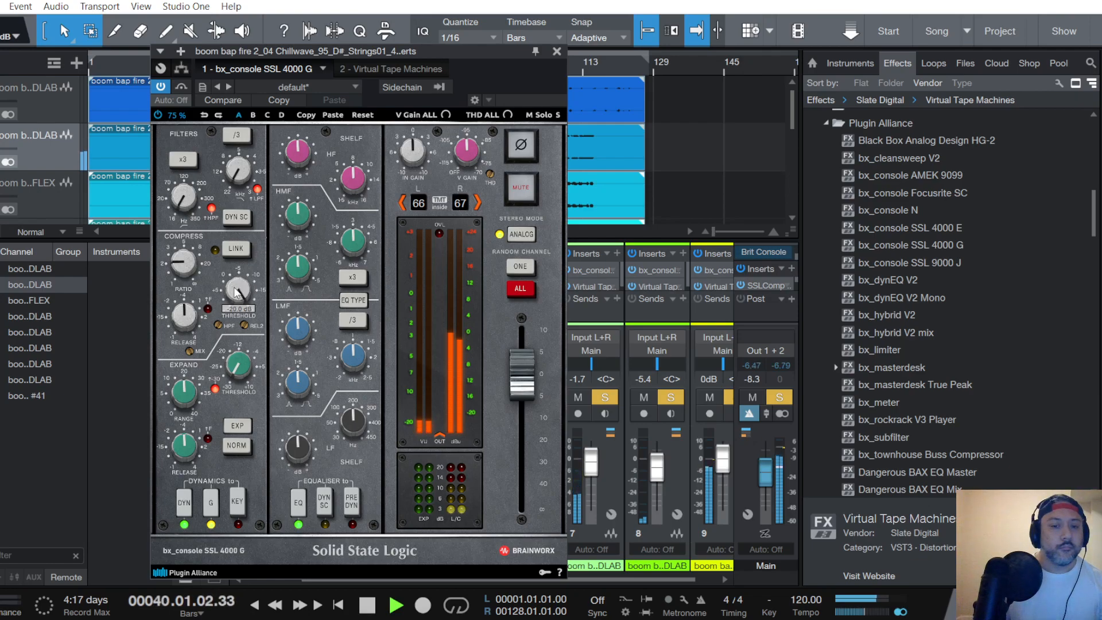
{"action": "left_click", "coordinate": [353, 504]}
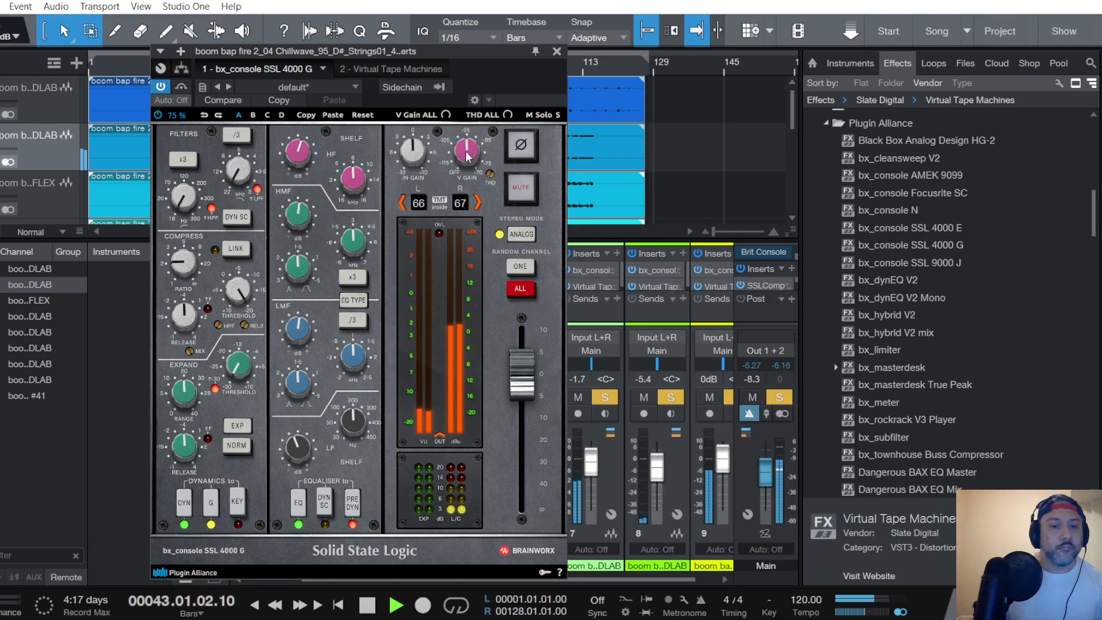
- Set the Strings01 channel's Virtual Tape Machines to FG456 tape at 15 ips with +7.56 dB input
{"action": "left_click", "coordinate": [417, 71]}
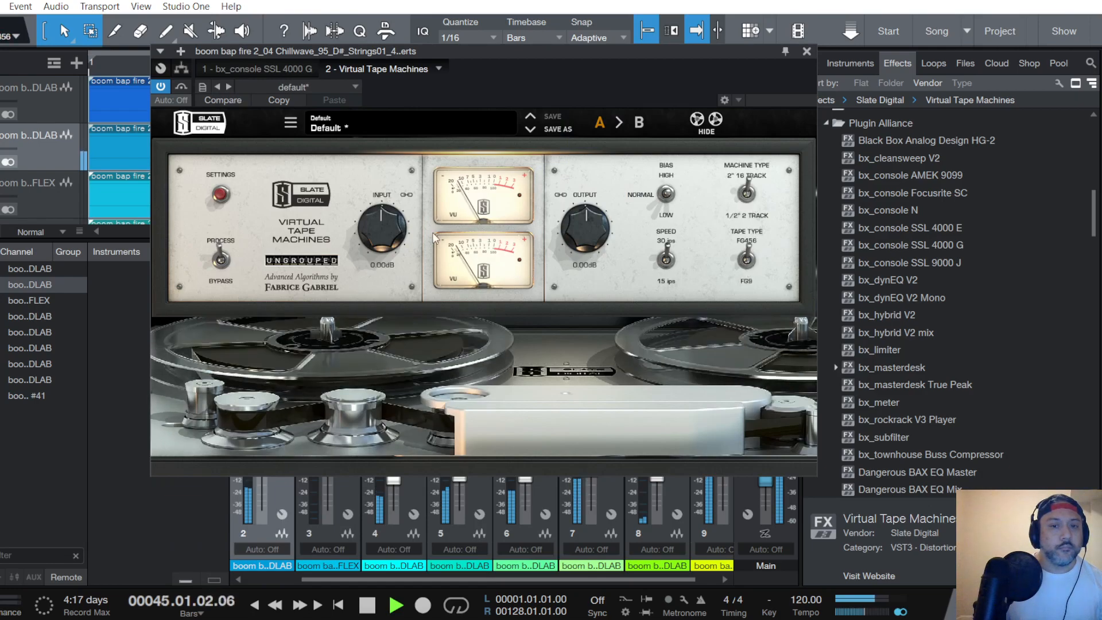
{"action": "left_click", "coordinate": [667, 258]}
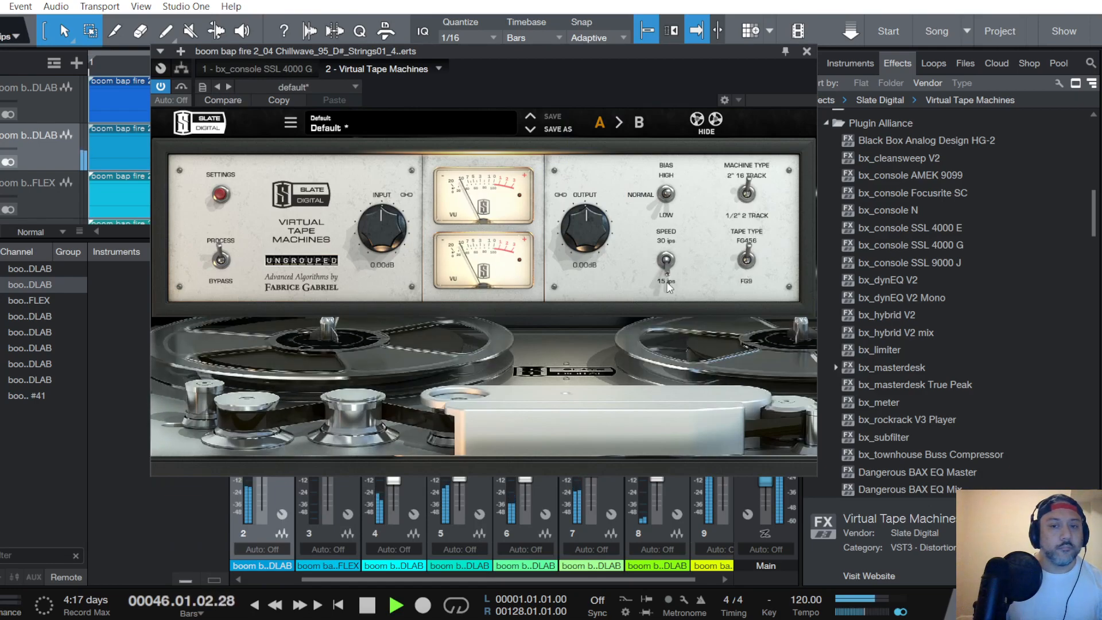
{"action": "scroll", "coordinate": [387, 222], "scroll_direction": "up", "scroll_amount": 5}
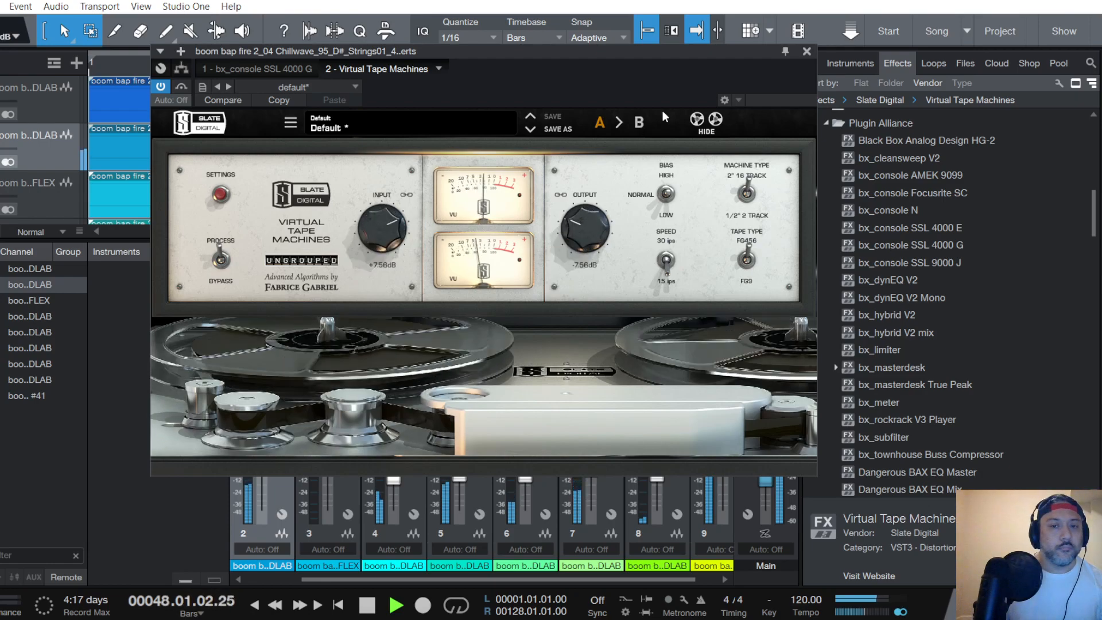
{"action": "left_click", "coordinate": [807, 51]}
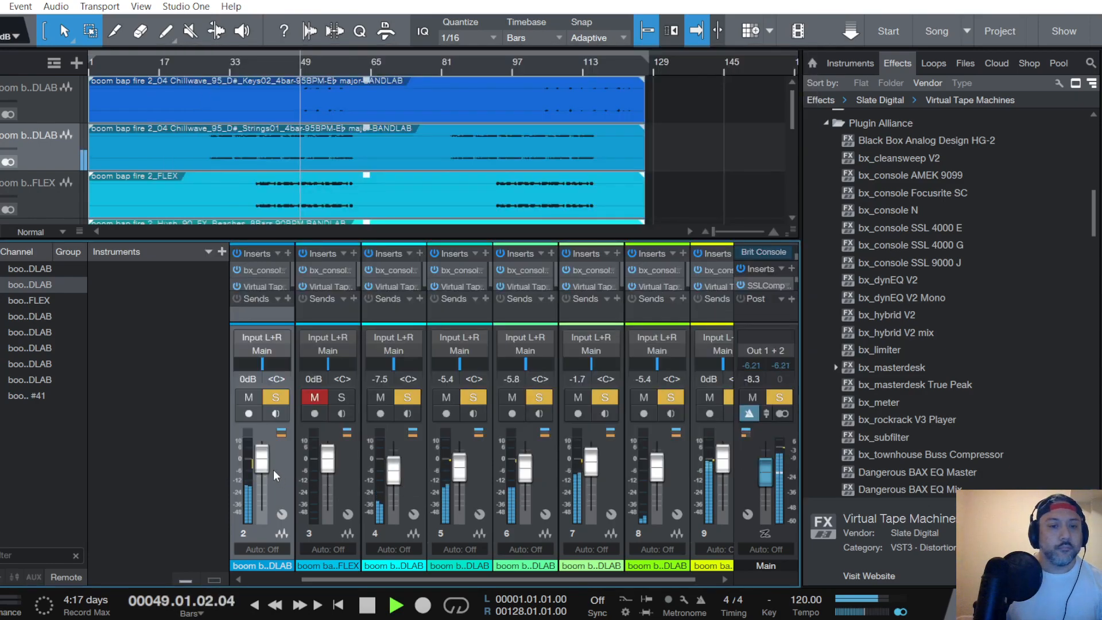
- Balance the Strings01 channel against the mix by lowering its fader to -5.0 dB
{"action": "left_click_drag", "start_coordinate": [260, 466], "coordinate": [262, 471]}
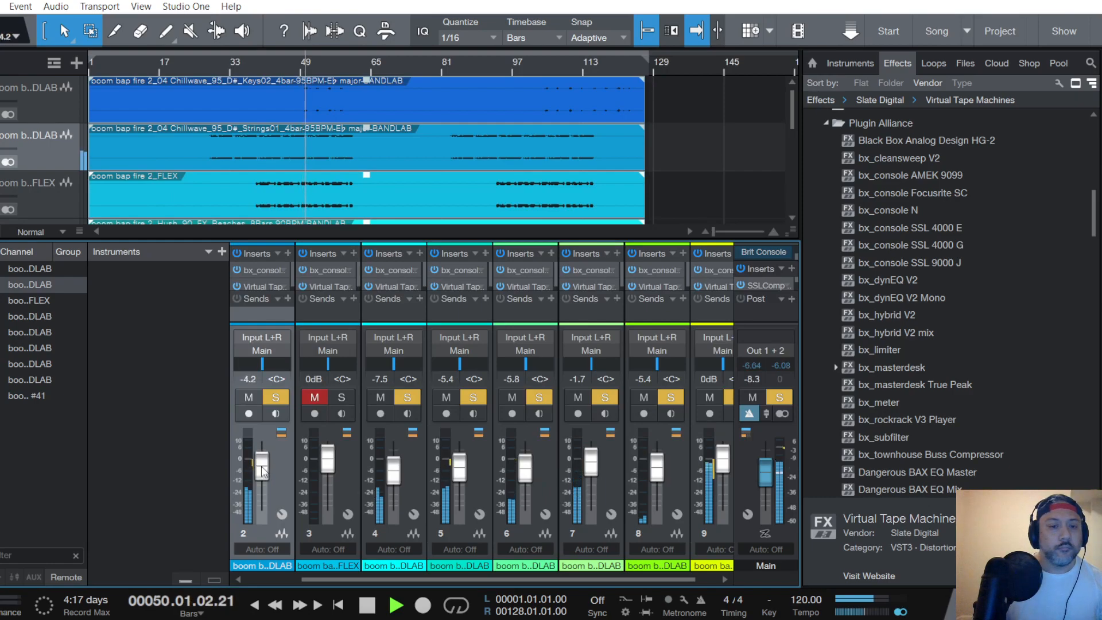
{"action": "scroll", "coordinate": [262, 471], "scroll_direction": "up", "scroll_amount": 1}
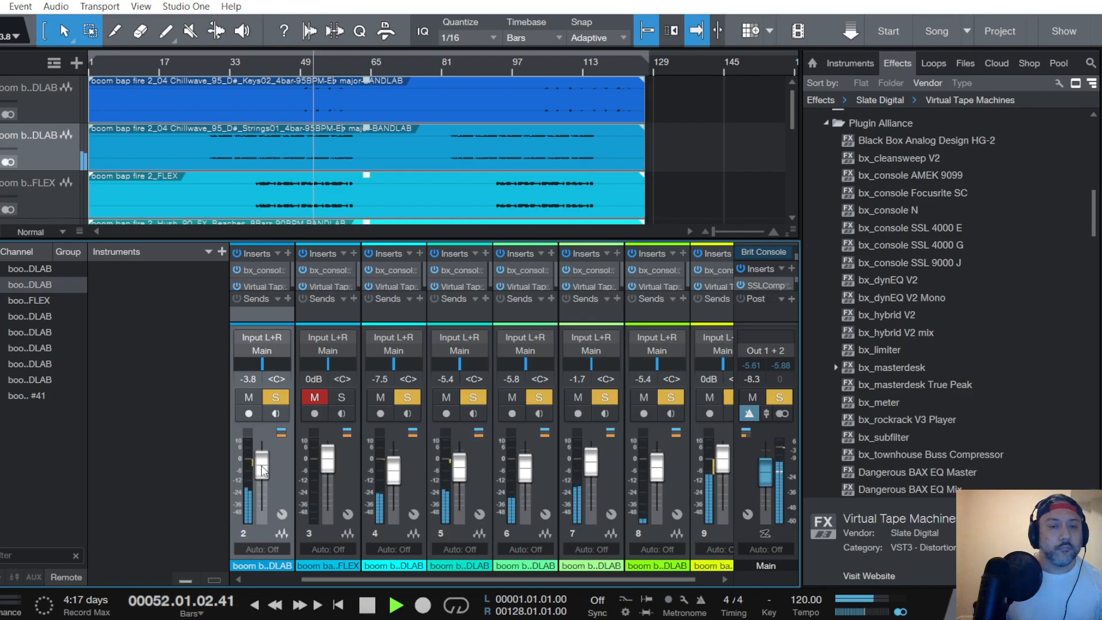
{"action": "scroll", "coordinate": [262, 470], "scroll_direction": "down", "scroll_amount": 2}
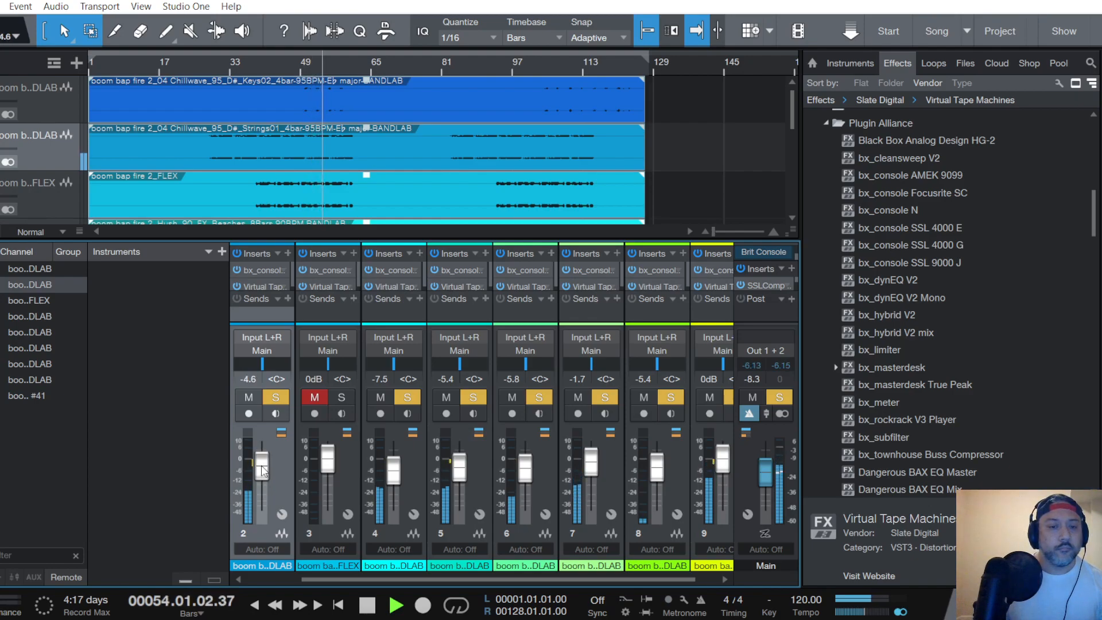
{"action": "scroll", "coordinate": [263, 469], "scroll_direction": "down", "scroll_amount": 1}
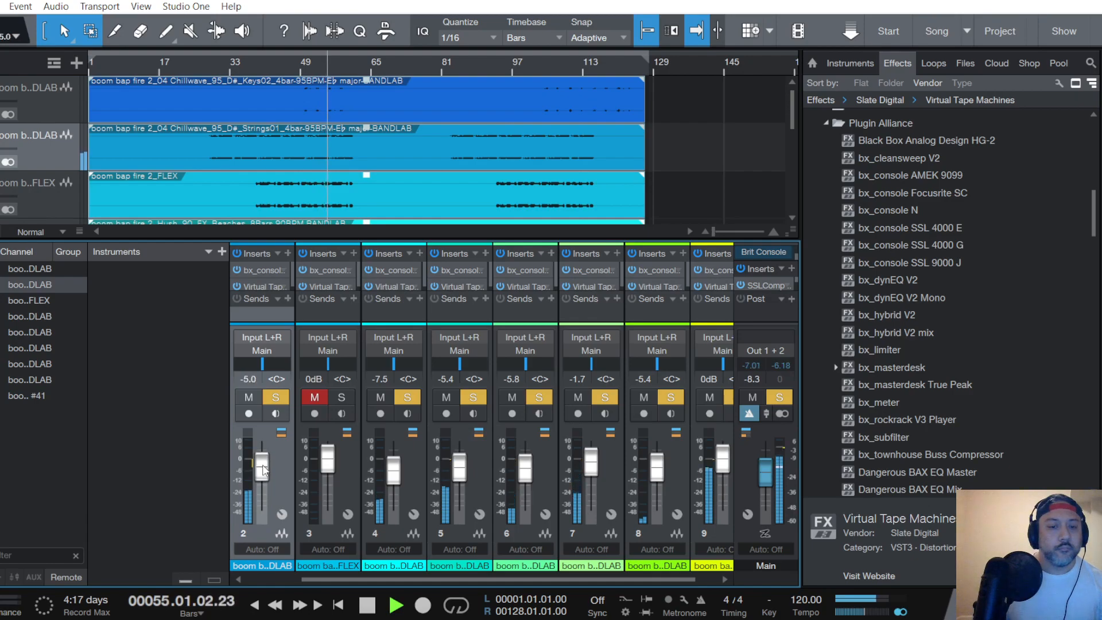
- Select the Keys02 track, restart playback from about bar 50, and solo and unmute its channel
{"action": "left_click", "coordinate": [46, 109]}
{"action": "key", "text": "space"}
{"action": "left_click", "coordinate": [309, 67]}
{"action": "key", "text": "space"}
{"action": "left_click", "coordinate": [275, 397]}
{"action": "left_click", "coordinate": [249, 398]}
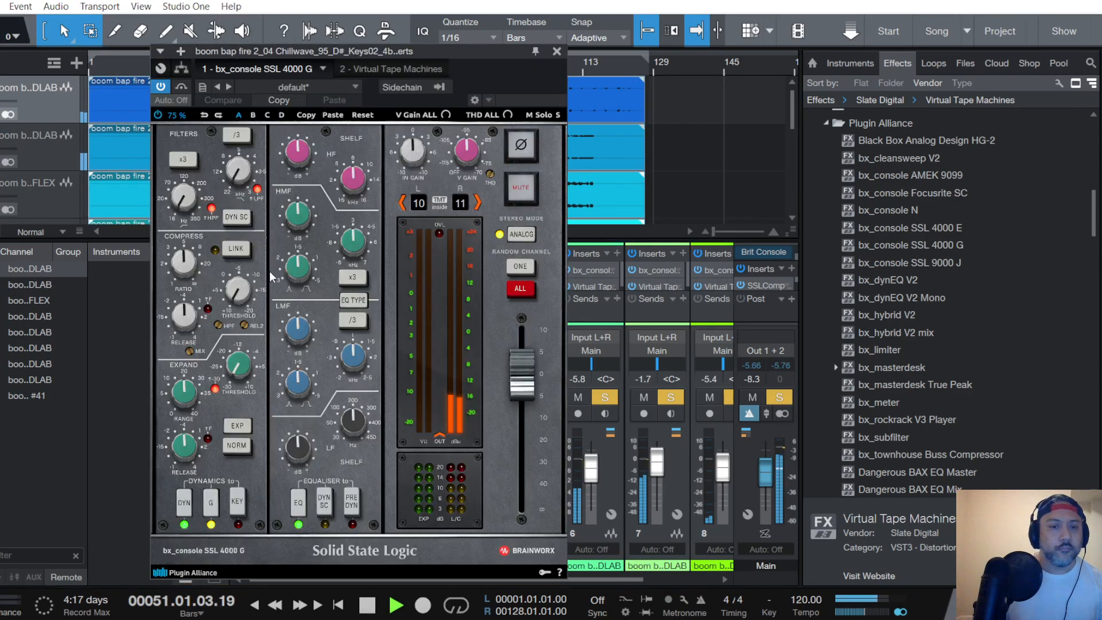
- In the Keys02 bx_console SSL 4000 G, set the compressor ratio and threshold, raise the input gain, and boost highs and high mids with pre-dynamics EQ
{"action": "double_click", "coordinate": [270, 271]}
{"action": "scroll", "coordinate": [193, 263], "scroll_direction": "down", "scroll_amount": 2}
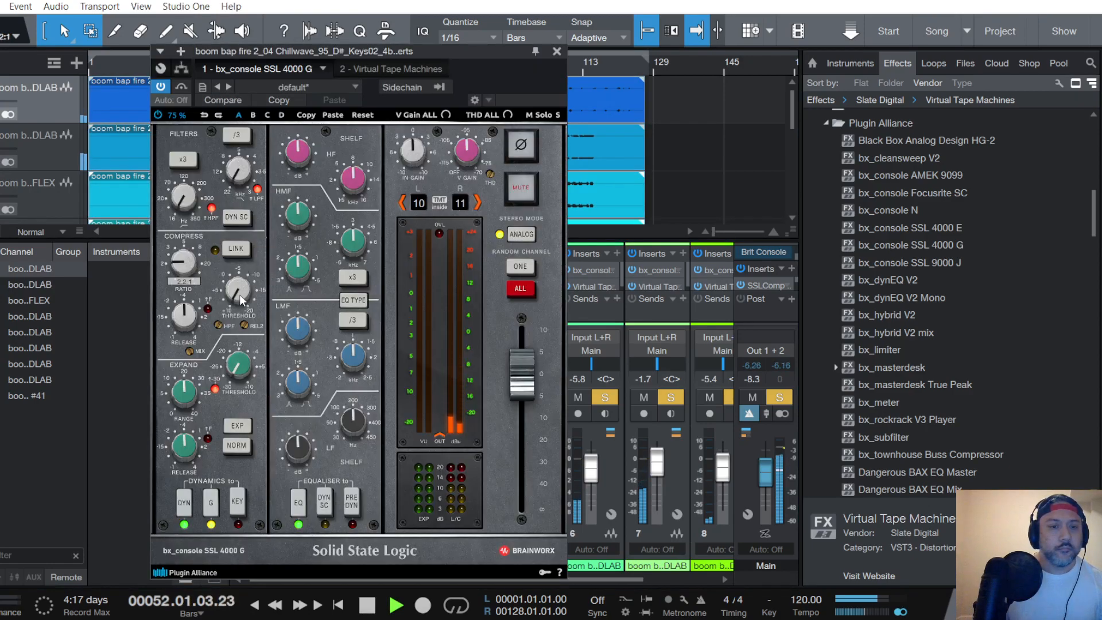
{"action": "scroll", "coordinate": [240, 297], "scroll_direction": "down", "scroll_amount": 4}
{"action": "scroll", "coordinate": [240, 295], "scroll_direction": "down", "scroll_amount": 3}
{"action": "scroll", "coordinate": [413, 157], "scroll_direction": "up", "scroll_amount": 2}
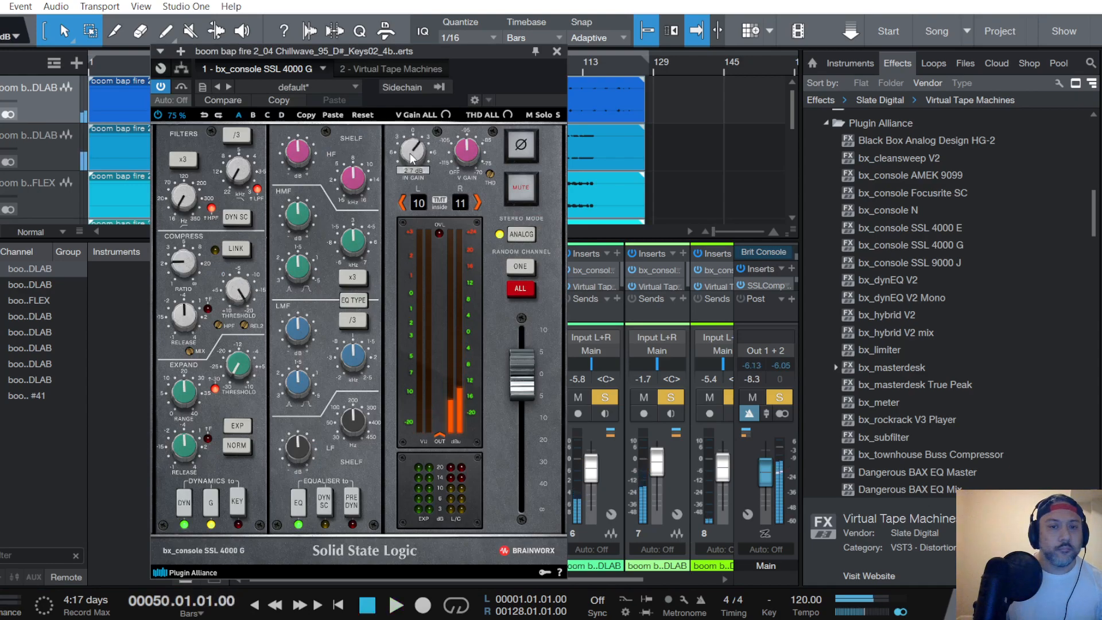
{"action": "left_click", "coordinate": [352, 503]}
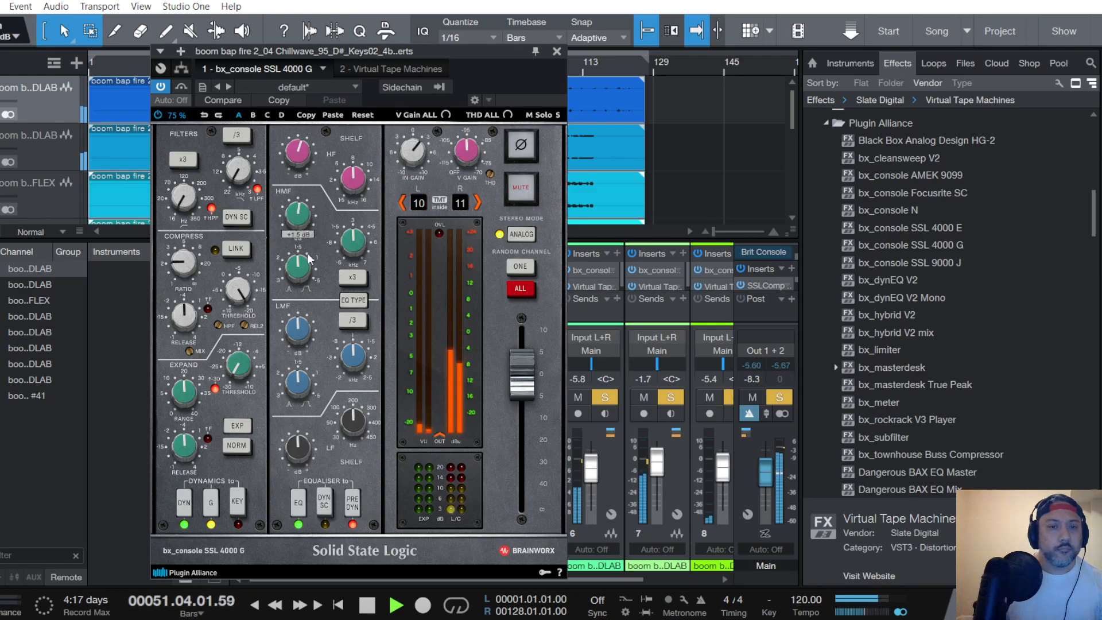
- Set the Keys02 channel's Virtual Tape Machines to 2" 16 Track, FG456 and 15 ips with +2.16 dB input
{"action": "left_click", "coordinate": [388, 67]}
{"action": "left_click", "coordinate": [747, 194]}
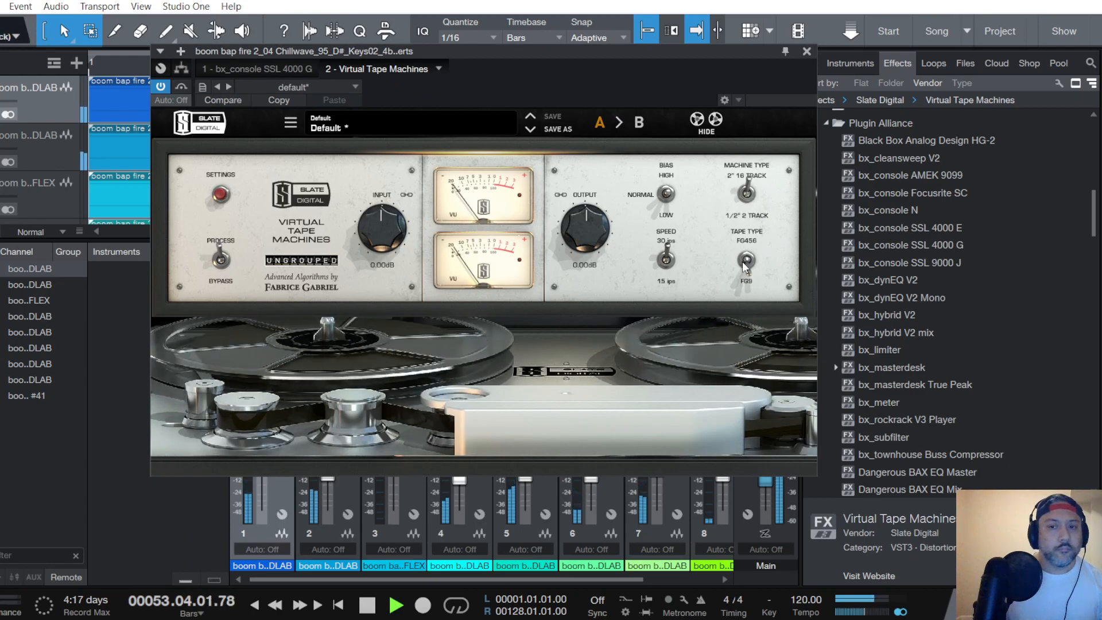
{"action": "left_click_drag", "start_coordinate": [377, 250], "coordinate": [383, 230]}
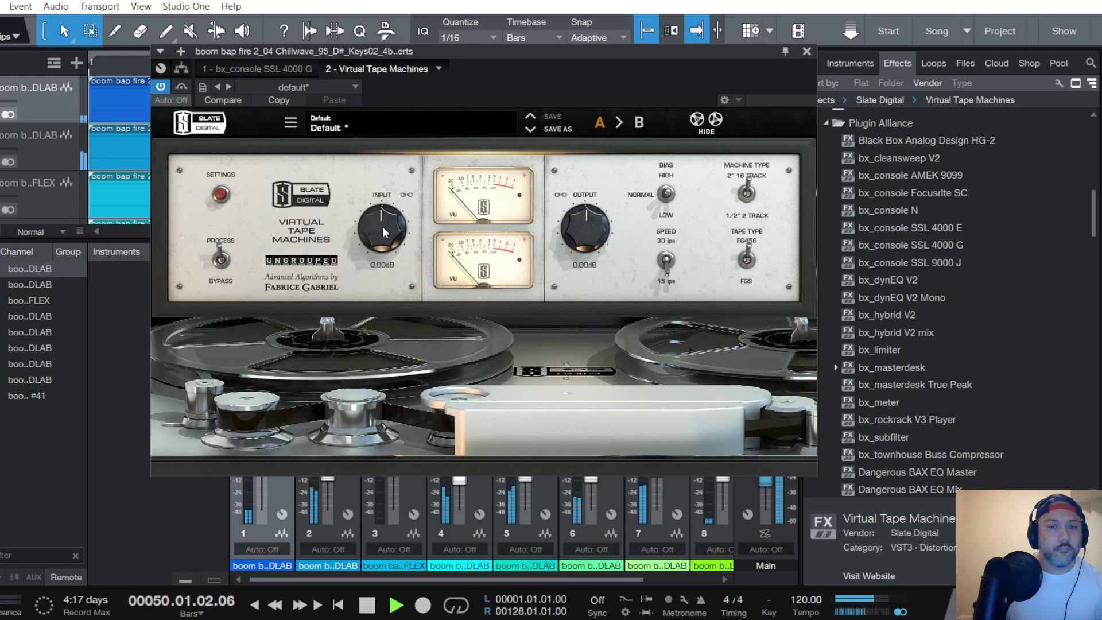
{"action": "scroll", "coordinate": [382, 226], "scroll_direction": "down", "scroll_amount": 2}
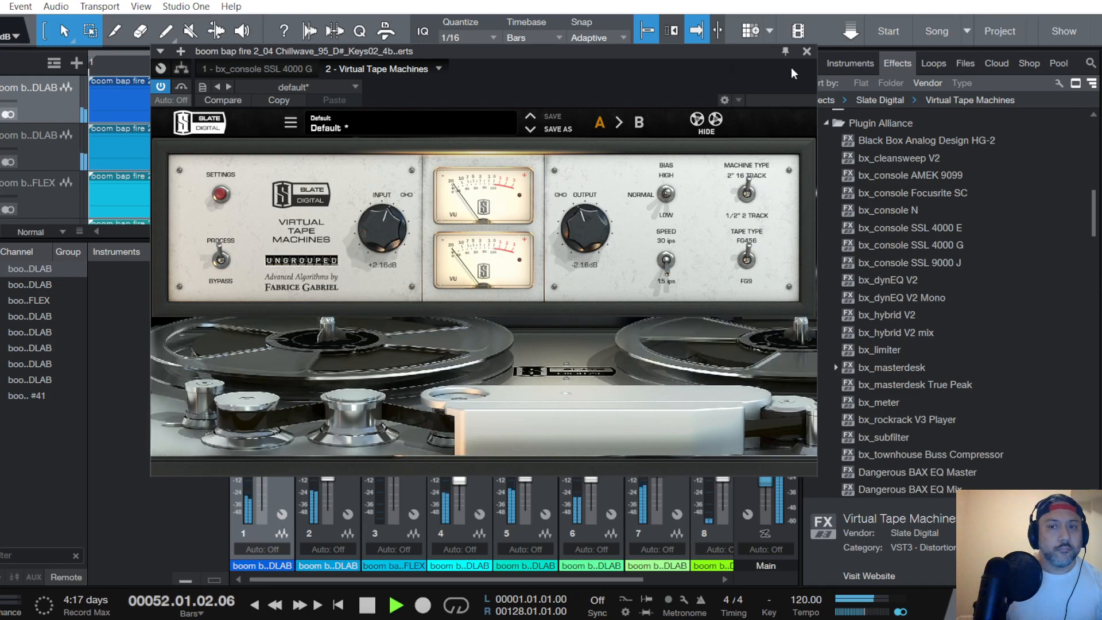
{"action": "left_click", "coordinate": [807, 52]}
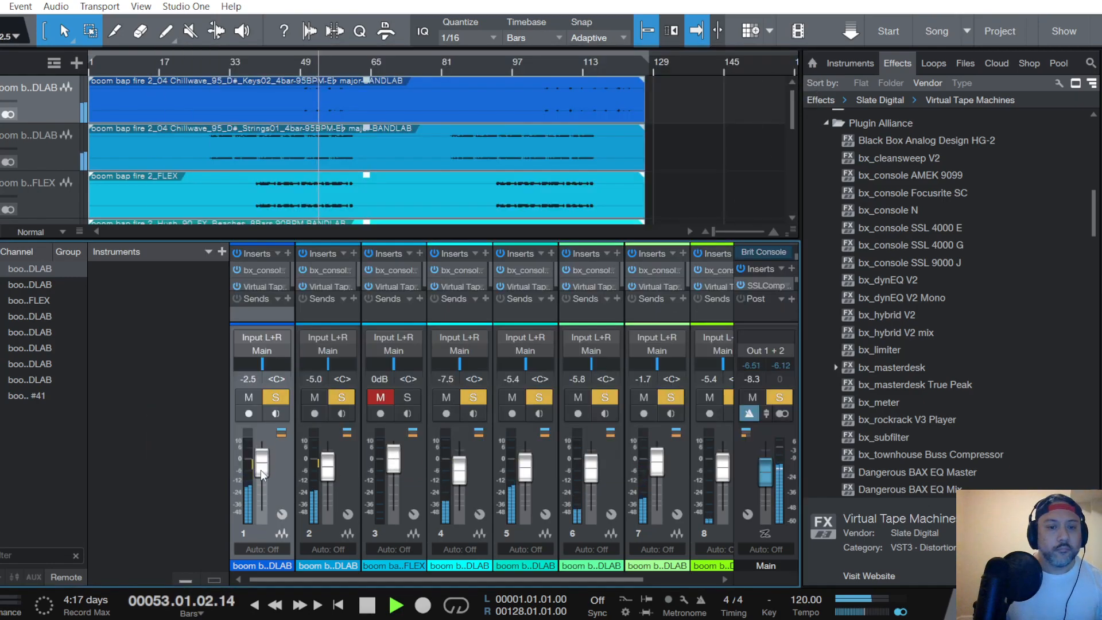
- Replay the Keys02 section and fine-tune its channel fader to -8.8 dB
{"action": "scroll", "coordinate": [261, 471], "scroll_direction": "down", "scroll_amount": 5}
{"action": "key", "text": "space"}
{"action": "scroll", "coordinate": [262, 473], "scroll_direction": "down", "scroll_amount": 1}
{"action": "scroll", "coordinate": [262, 473], "scroll_direction": "up", "scroll_amount": 1}
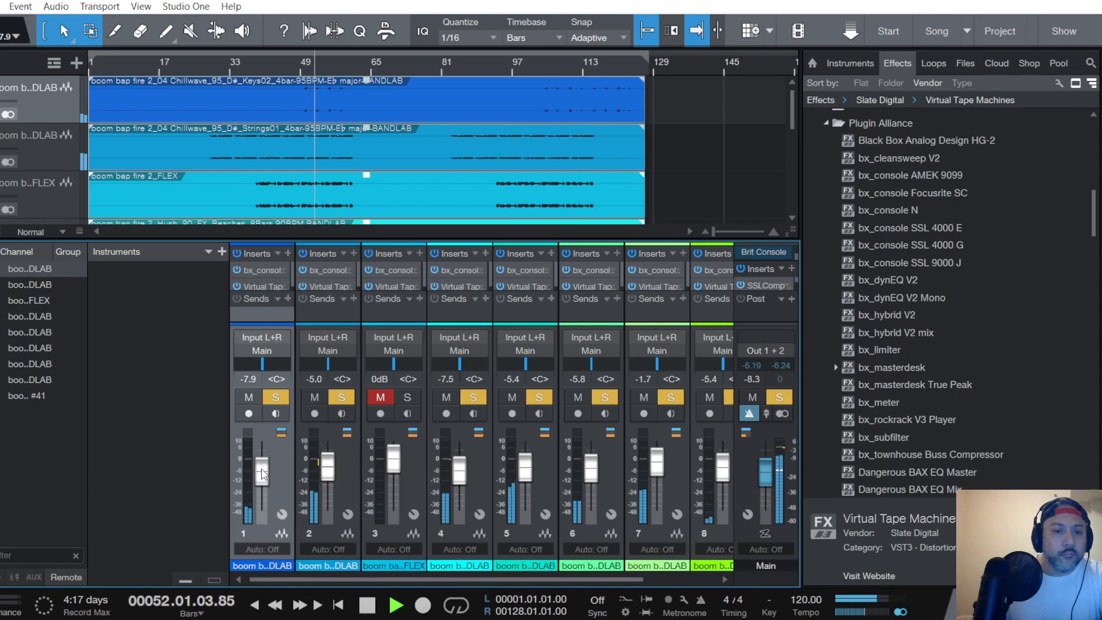
{"action": "scroll", "coordinate": [262, 474], "scroll_direction": "down", "scroll_amount": 1}
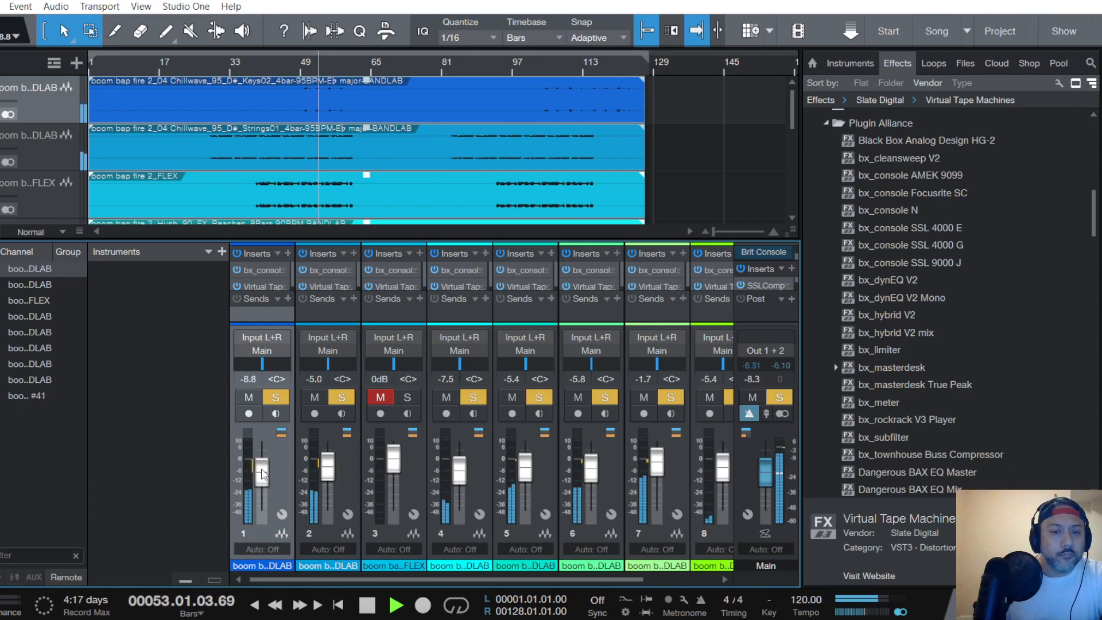
{"action": "key", "text": "space"}
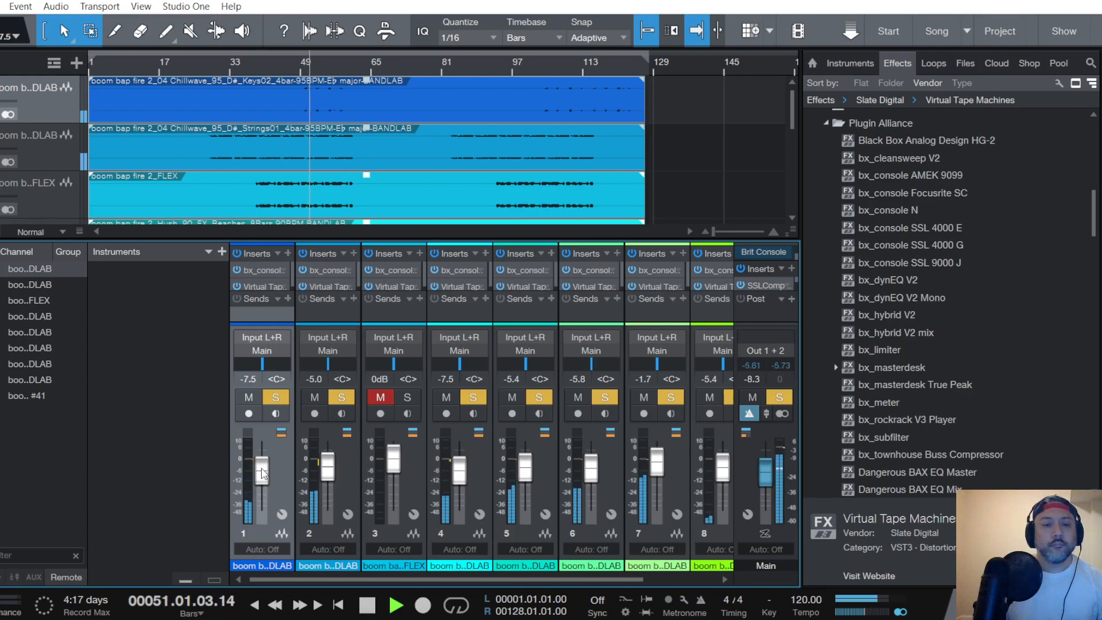
{"action": "scroll", "coordinate": [261, 474], "scroll_direction": "down", "scroll_amount": 1}
{"action": "scroll", "coordinate": [262, 474], "scroll_direction": "down", "scroll_amount": 1}
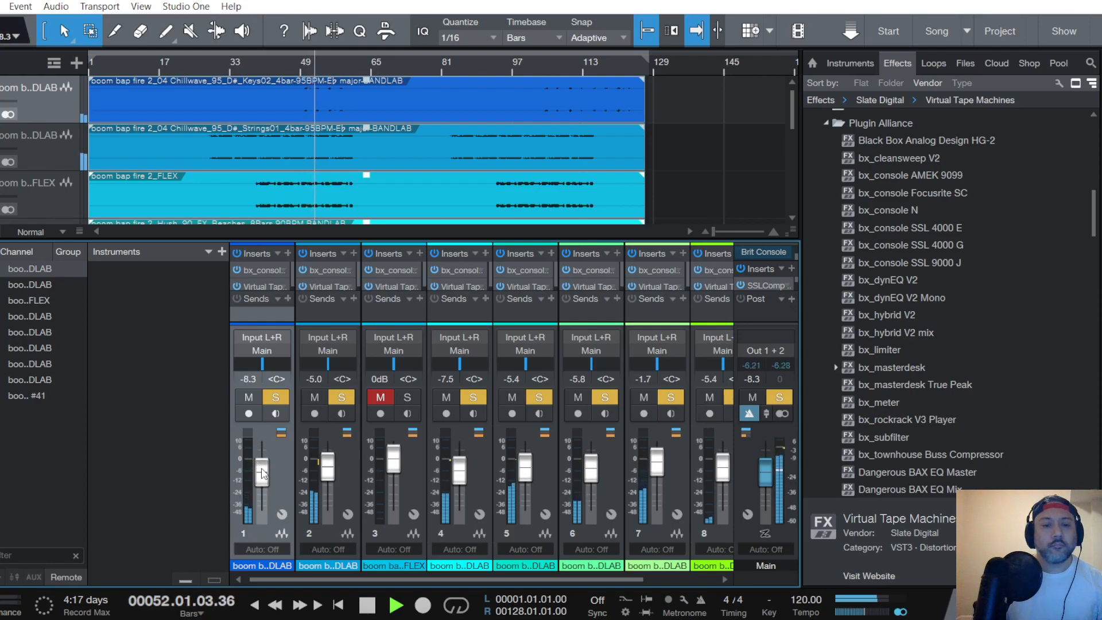
{"action": "scroll", "coordinate": [262, 474], "scroll_direction": "up", "scroll_amount": 1}
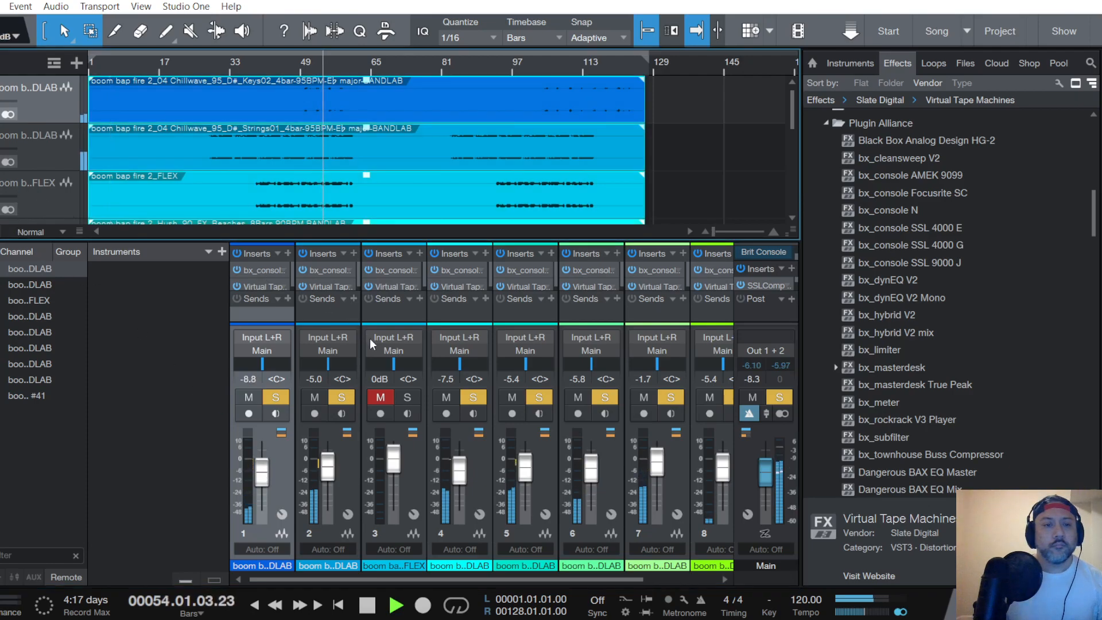
- Select the FLEX track, then unmute and solo its channel
{"action": "left_click", "coordinate": [65, 179]}
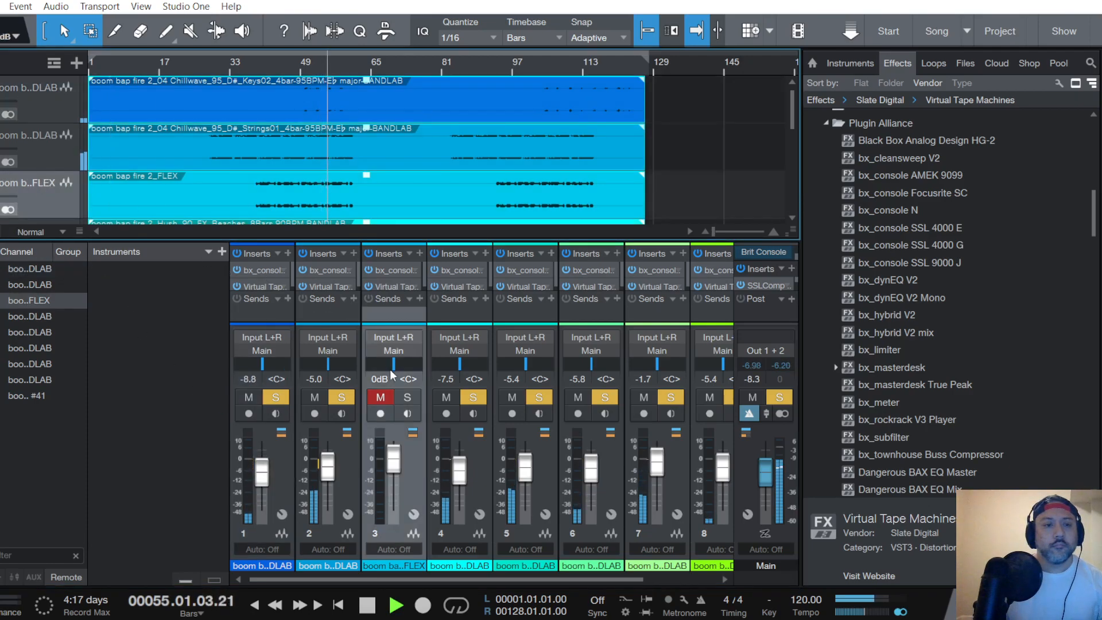
{"action": "left_click", "coordinate": [380, 398]}
{"action": "left_click", "coordinate": [407, 397]}
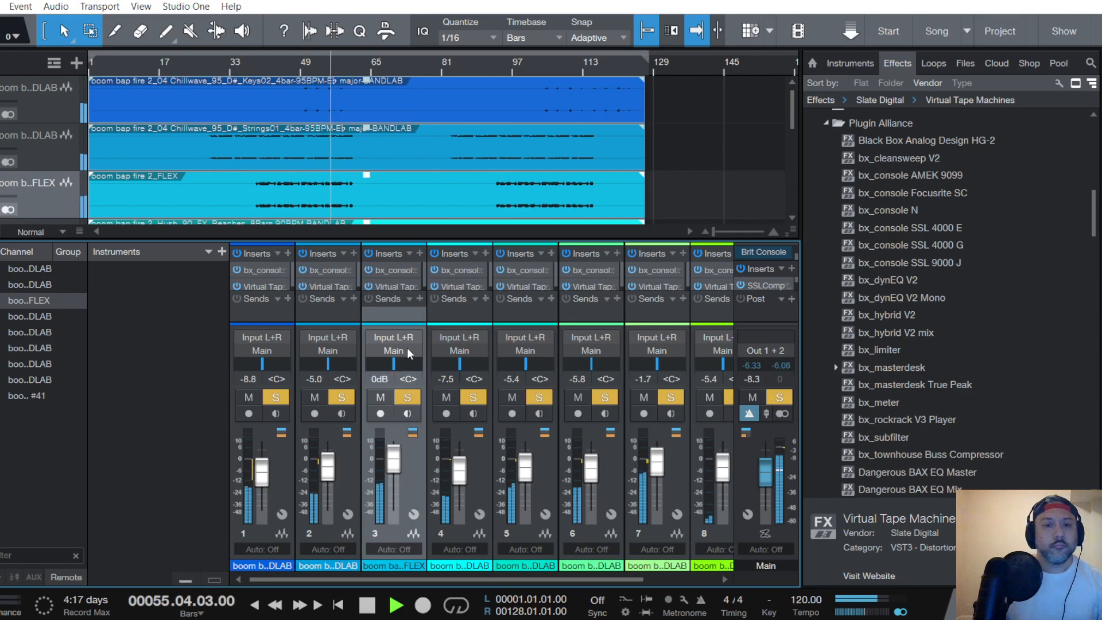
- In the FLEX channel's bx_console SSL 4000 G, adjust the compressor ratio and threshold
{"action": "left_click", "coordinate": [394, 269]}
{"action": "scroll", "coordinate": [183, 276], "scroll_direction": "down", "scroll_amount": 1}
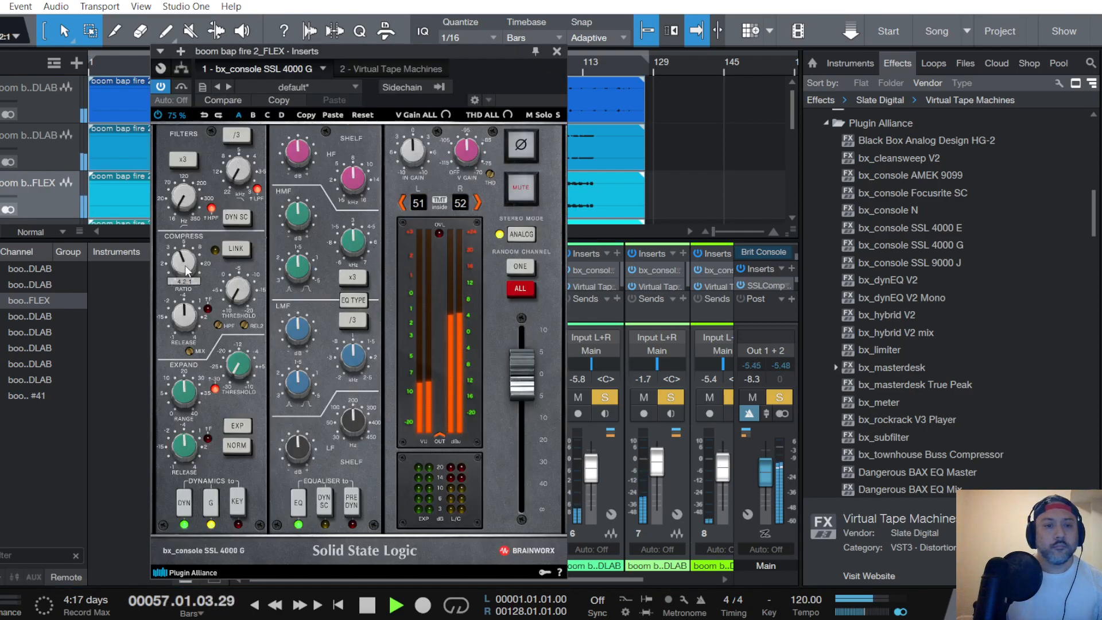
{"action": "scroll", "coordinate": [231, 289], "scroll_direction": "up", "scroll_amount": 3}
{"action": "scroll", "coordinate": [233, 294], "scroll_direction": "down", "scroll_amount": 3}
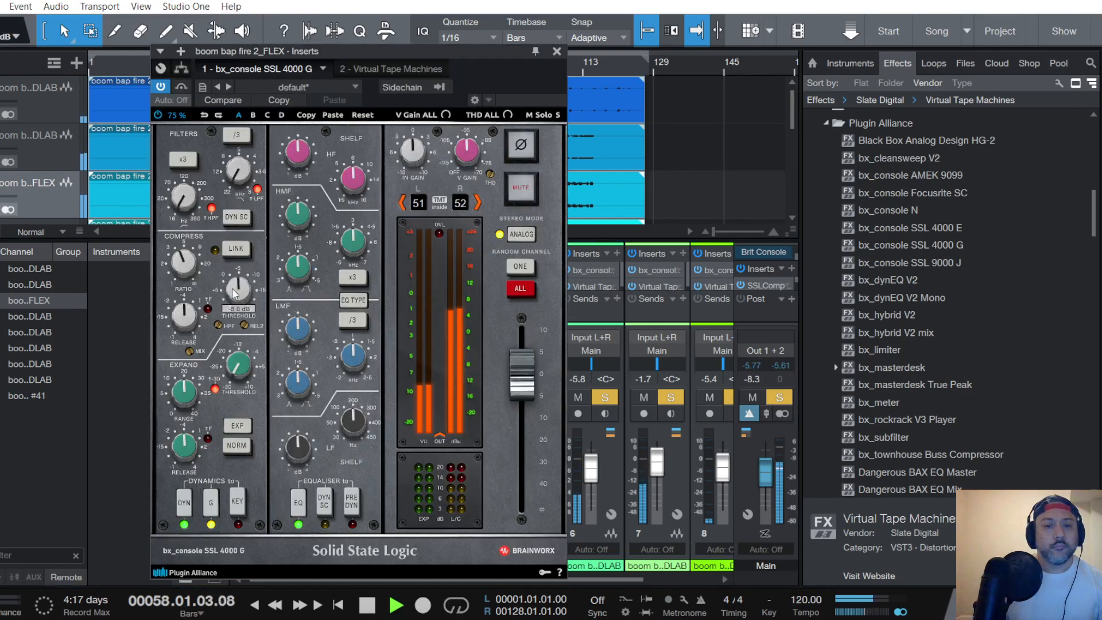
{"action": "scroll", "coordinate": [233, 290], "scroll_direction": "up", "scroll_amount": 2}
- Place the FLEX console EQ before dynamics, adjust the low band and high-pass filter, and boost high mids by 1.5 dB and highs by 2.7 dB
{"action": "left_click", "coordinate": [353, 505]}
{"action": "scroll", "coordinate": [352, 421], "scroll_direction": "down", "scroll_amount": 4}
{"action": "scroll", "coordinate": [304, 450], "scroll_direction": "up", "scroll_amount": 3}
{"action": "scroll", "coordinate": [297, 329], "scroll_direction": "up", "scroll_amount": 2}
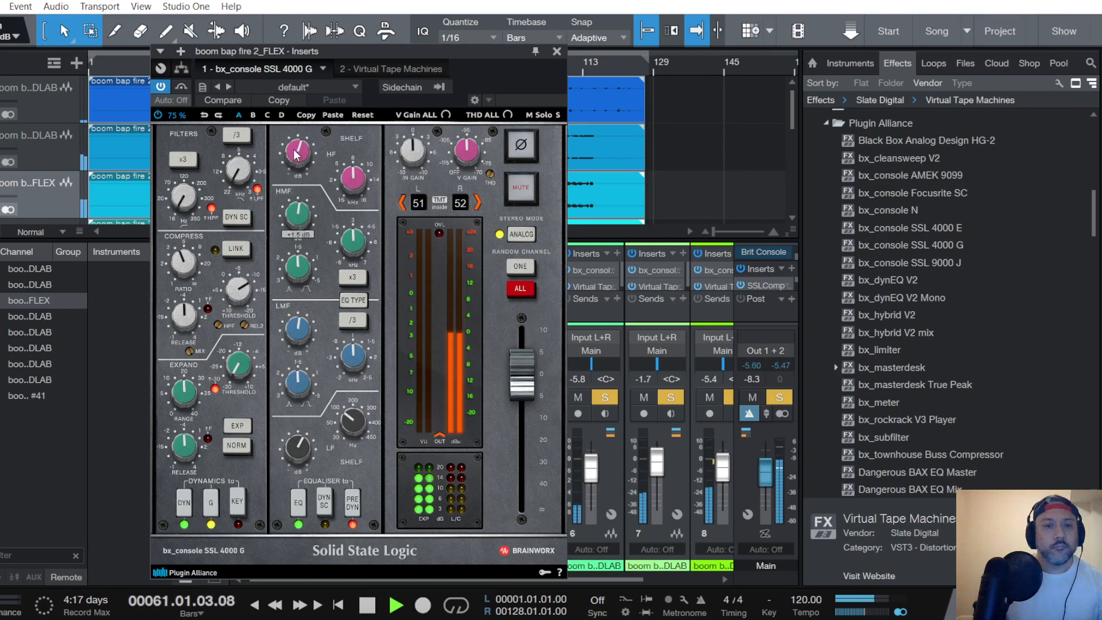
{"action": "scroll", "coordinate": [298, 153], "scroll_direction": "up", "scroll_amount": 1}
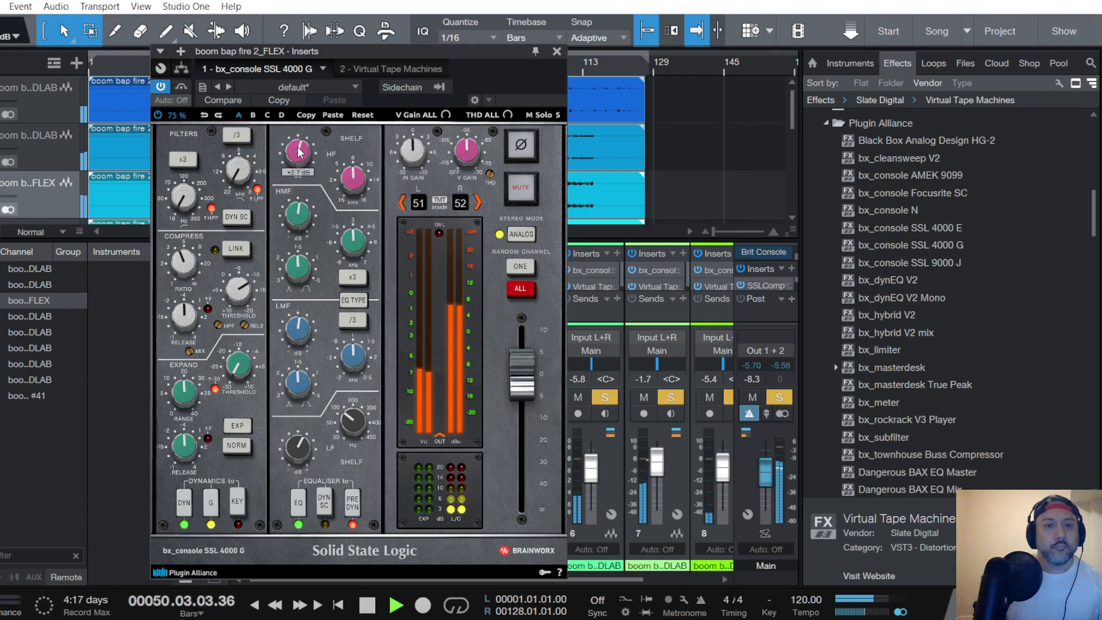
{"action": "scroll", "coordinate": [184, 201], "scroll_direction": "up", "scroll_amount": 3}
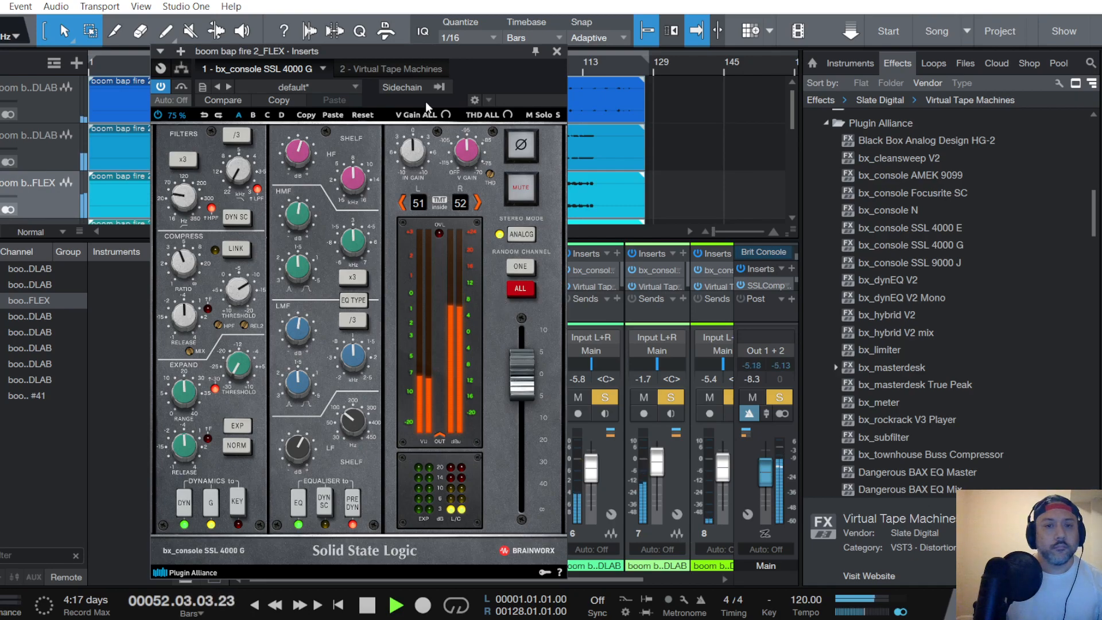
- Set the FLEX channel's Virtual Tape Machines to 2" 16 Track, FG456 and 15 ips with +2.16 dB input
{"action": "left_click", "coordinate": [391, 69]}
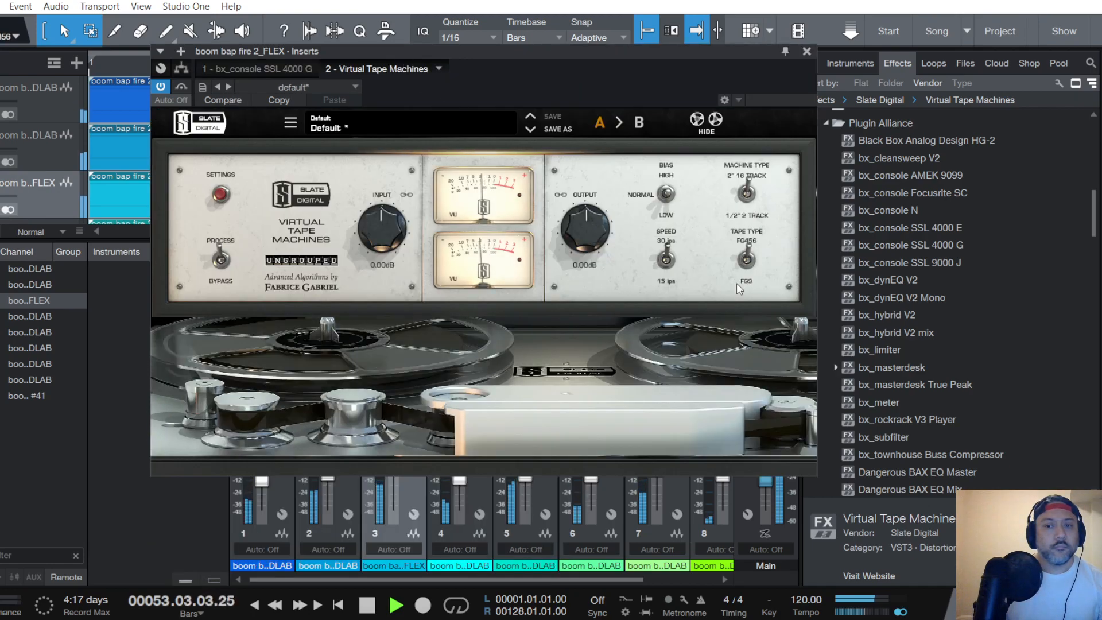
{"action": "scroll", "coordinate": [376, 233], "scroll_direction": "up", "scroll_amount": 2}
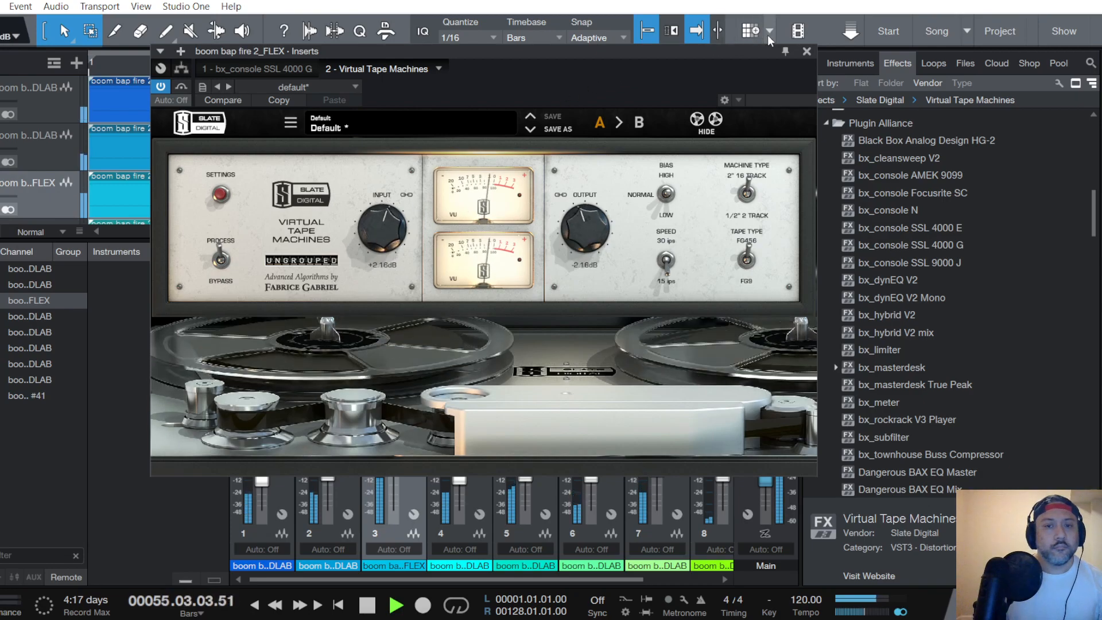
{"action": "left_click", "coordinate": [806, 51]}
- Replay the section from around bar 50 and fine-tune the FLEX channel fader to -2.9 dB
{"action": "left_click_drag", "start_coordinate": [394, 463], "coordinate": [393, 466]}
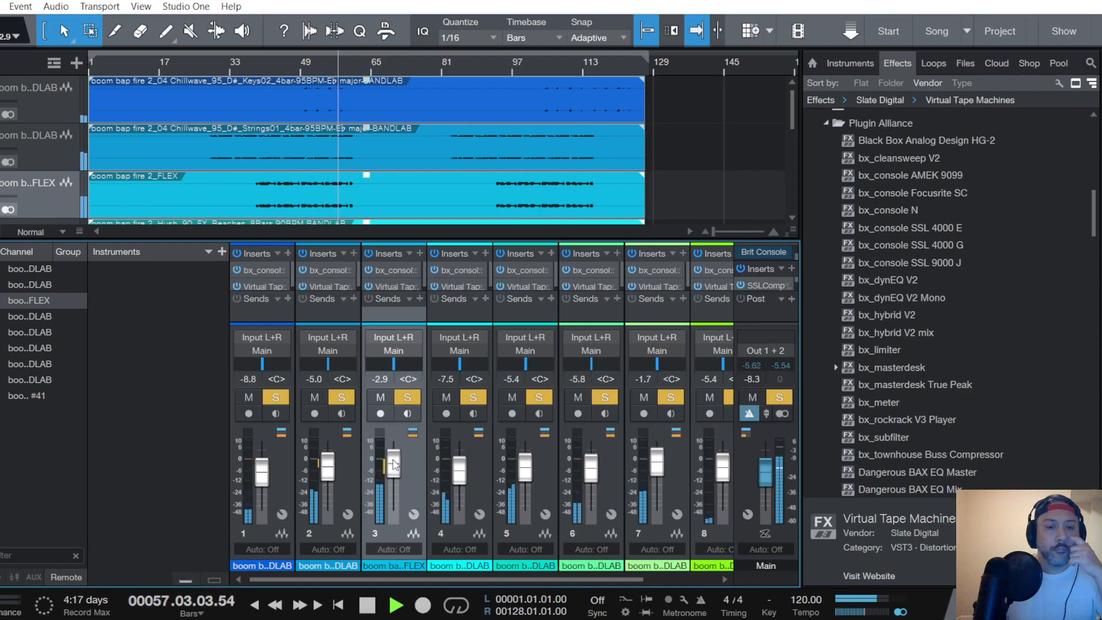
{"action": "left_click_drag", "start_coordinate": [394, 464], "coordinate": [394, 465]}
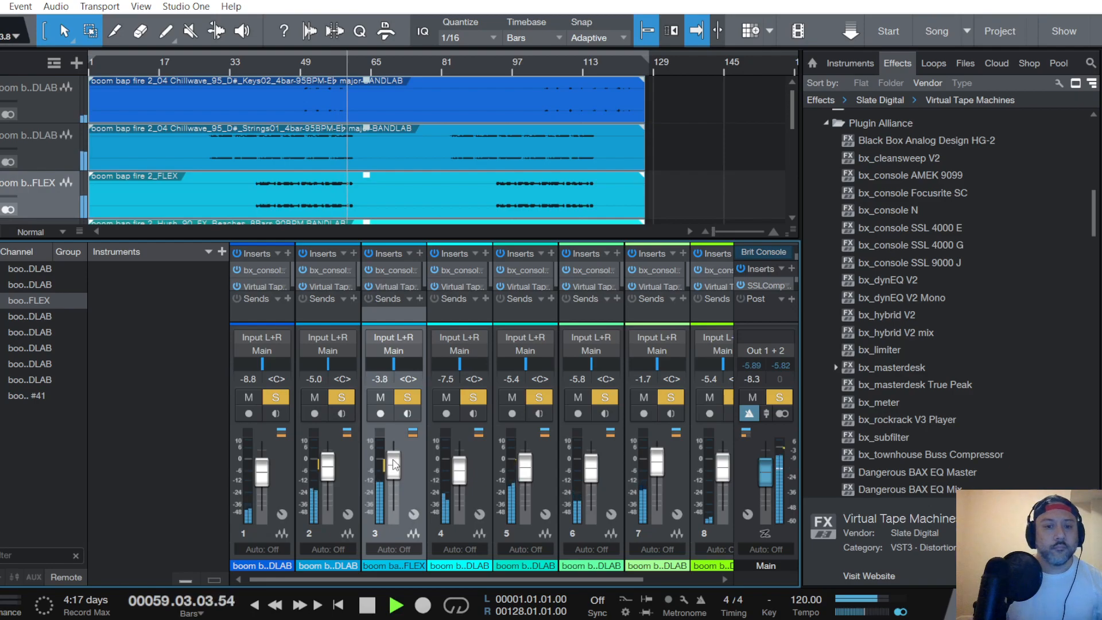
{"action": "left_click_drag", "start_coordinate": [394, 465], "coordinate": [394, 465]}
{"action": "scroll", "coordinate": [394, 461], "scroll_direction": "up", "scroll_amount": 1}
{"action": "key", "text": "space"}
{"action": "key", "text": "space"}
{"action": "scroll", "coordinate": [394, 465], "scroll_direction": "down", "scroll_amount": 1}
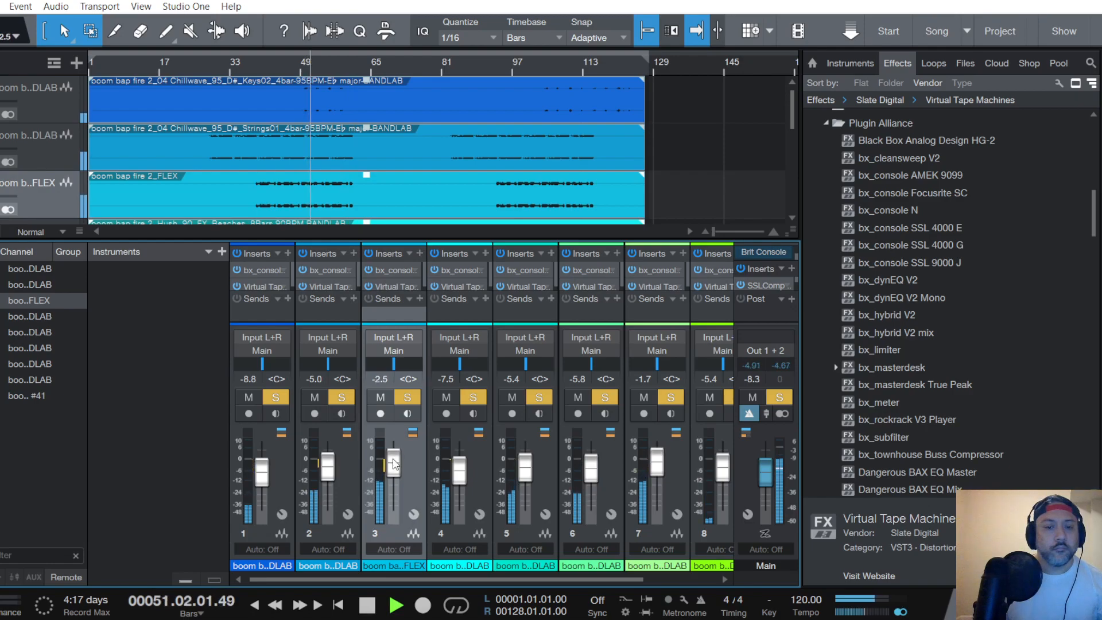
{"action": "scroll", "coordinate": [35, 137], "scroll_direction": "down", "scroll_amount": 2}
{"action": "scroll", "coordinate": [33, 133], "scroll_direction": "down", "scroll_amount": 5}
{"action": "scroll", "coordinate": [39, 134], "scroll_direction": "up", "scroll_amount": 5}
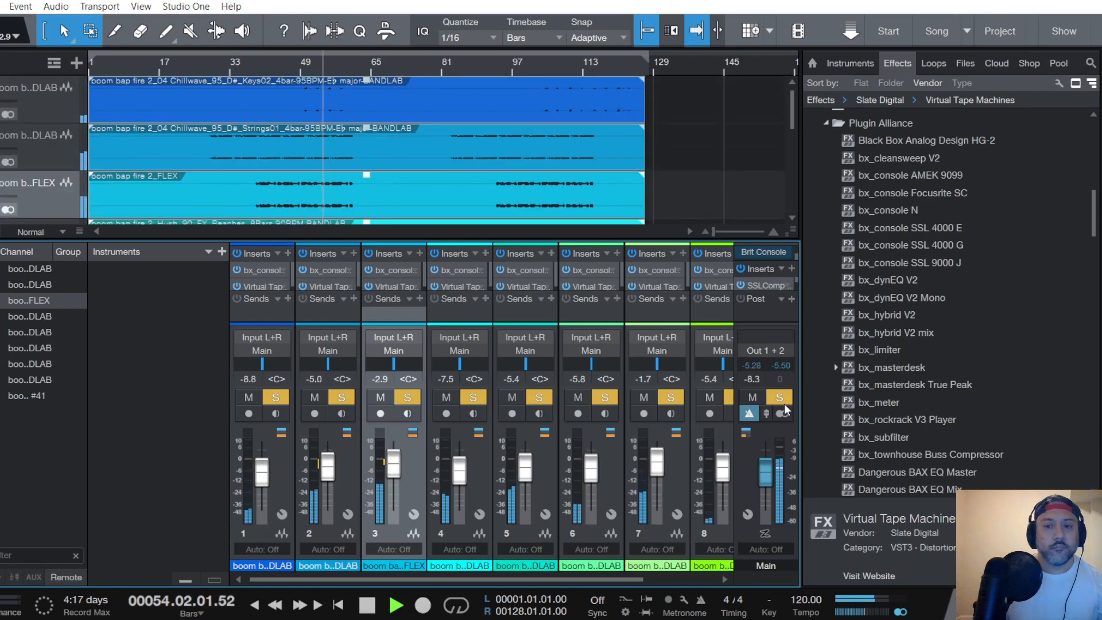
- Clear all channel solos from the Main channel and adjust the threshold of its SSLComp Stereo bus compressor
{"action": "left_click", "coordinate": [780, 398]}
{"action": "left_click", "coordinate": [763, 285]}
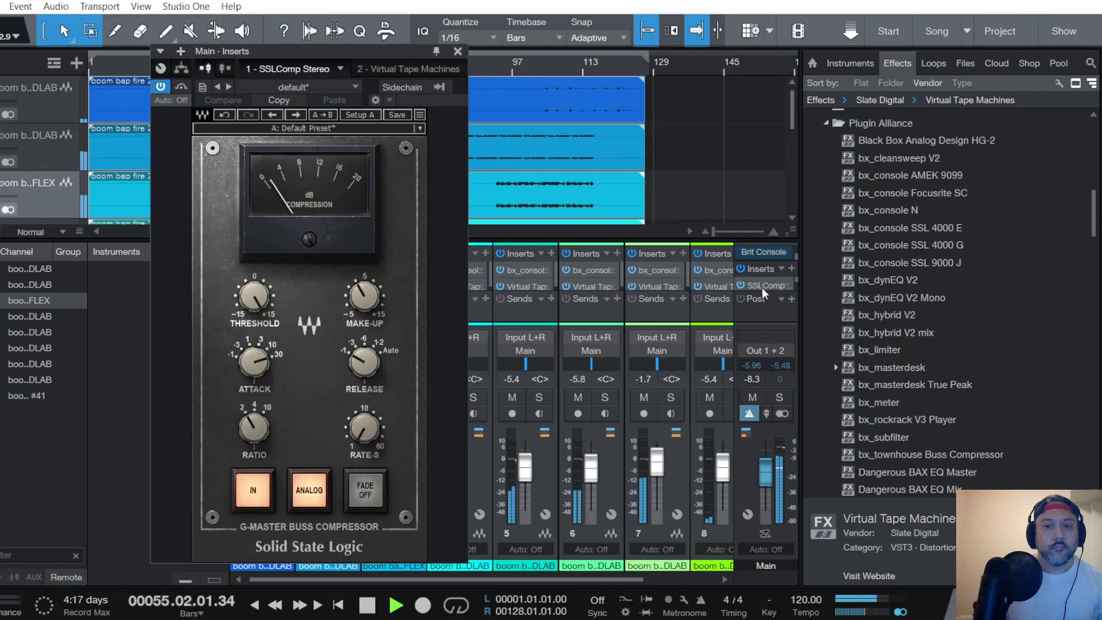
{"action": "left_click_drag", "start_coordinate": [253, 301], "coordinate": [252, 303]}
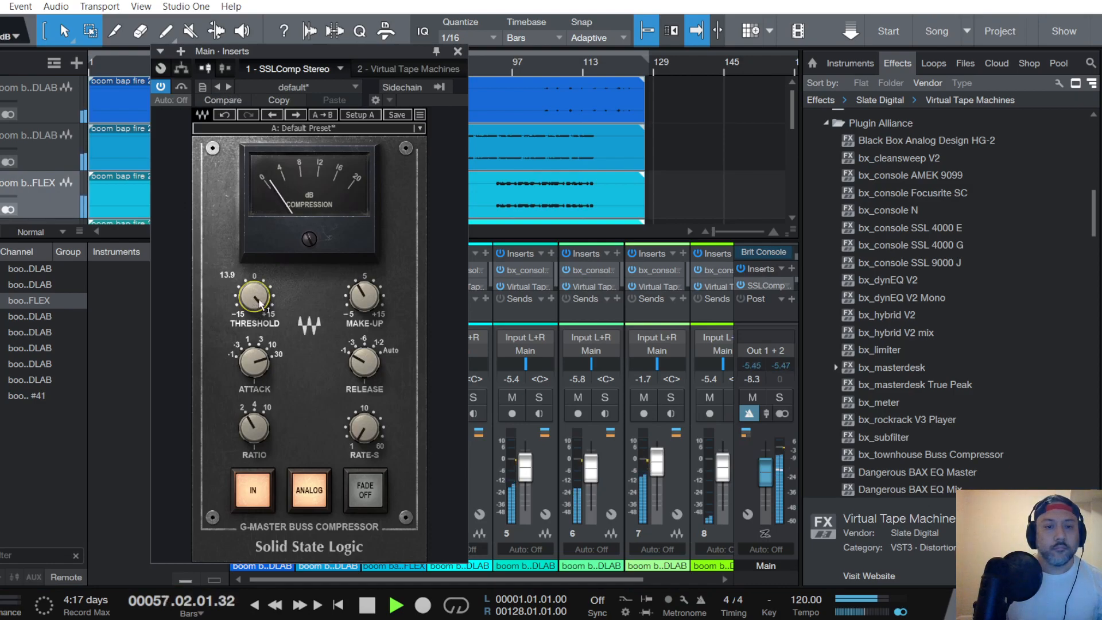
- Set the Main channel's Virtual Tape Machines input to -6.48 dB
{"action": "left_click", "coordinate": [411, 68]}
{"action": "scroll", "coordinate": [374, 229], "scroll_direction": "down", "scroll_amount": 5}
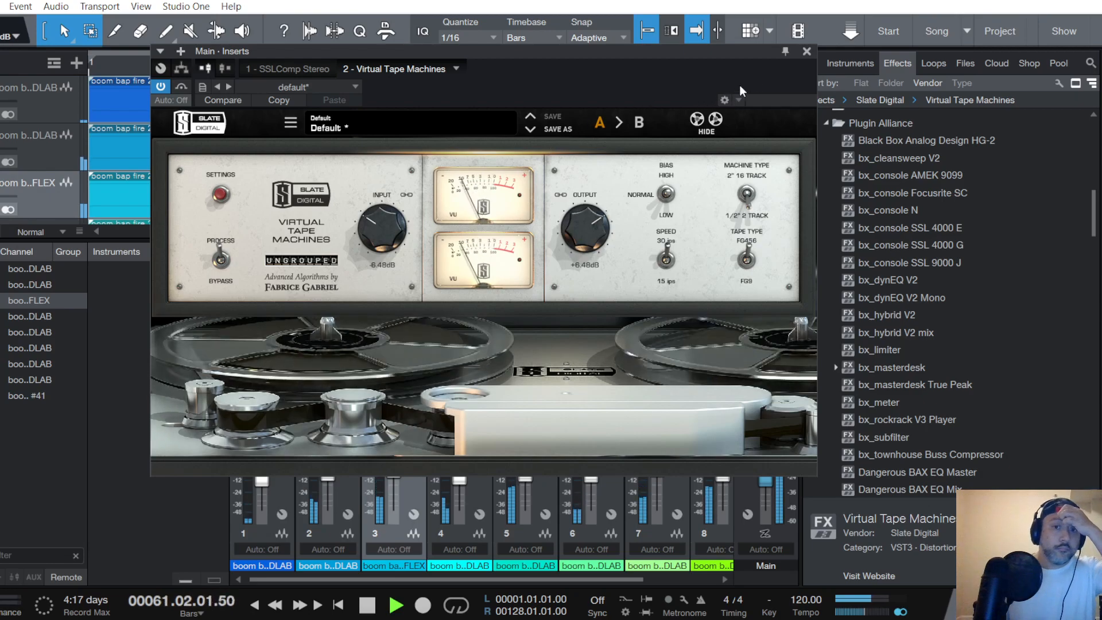
{"action": "left_click", "coordinate": [807, 51]}
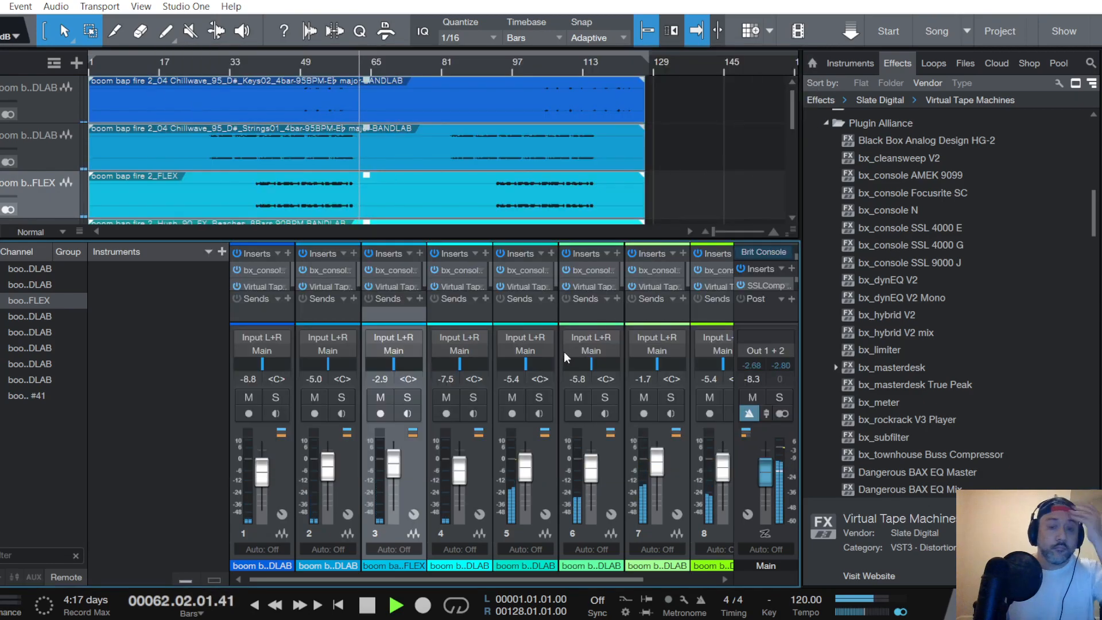
- Temporarily solo the Music_Soda channel to review its bx_console SSL 4000 G and Virtual Tape Machines settings
{"action": "left_click_drag", "start_coordinate": [643, 578], "coordinate": [721, 578]}
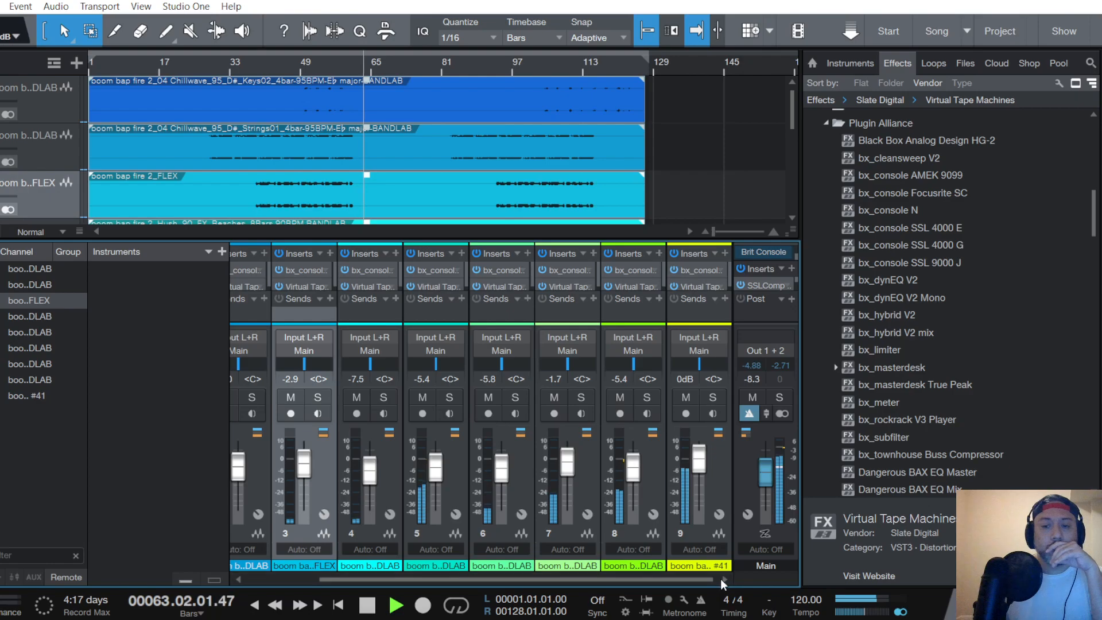
{"action": "left_click", "coordinate": [647, 398]}
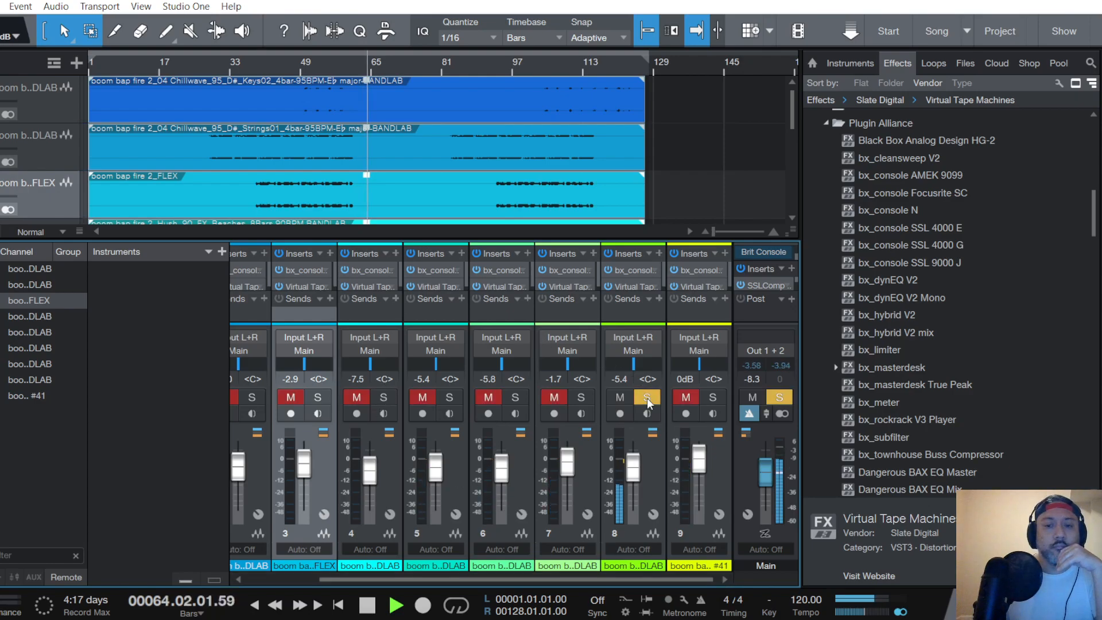
{"action": "left_click", "coordinate": [636, 271]}
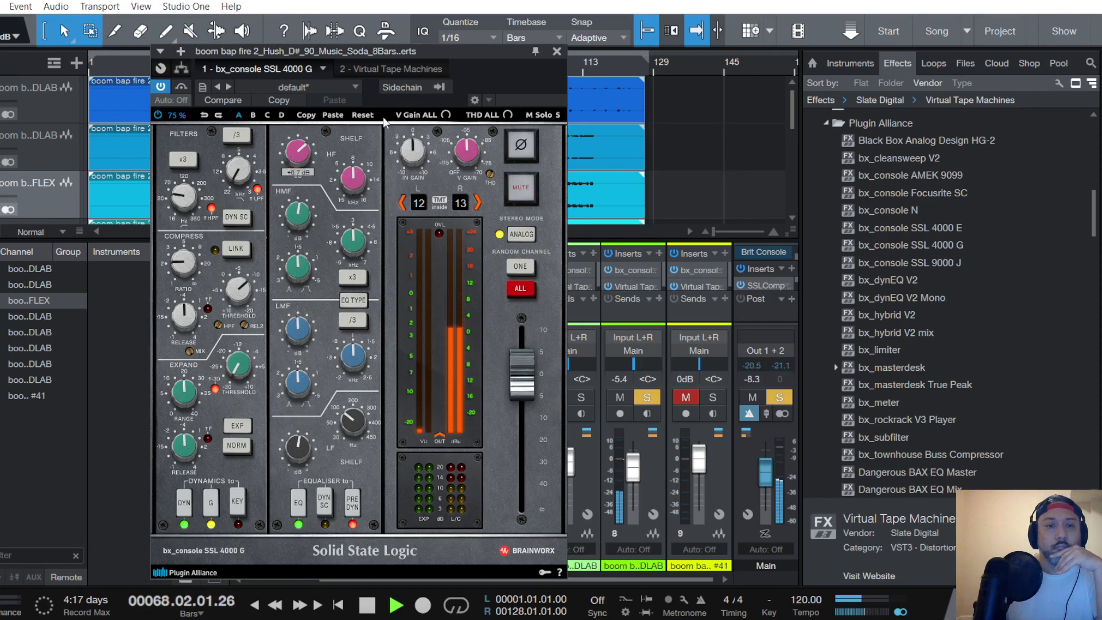
{"action": "left_click", "coordinate": [394, 69]}
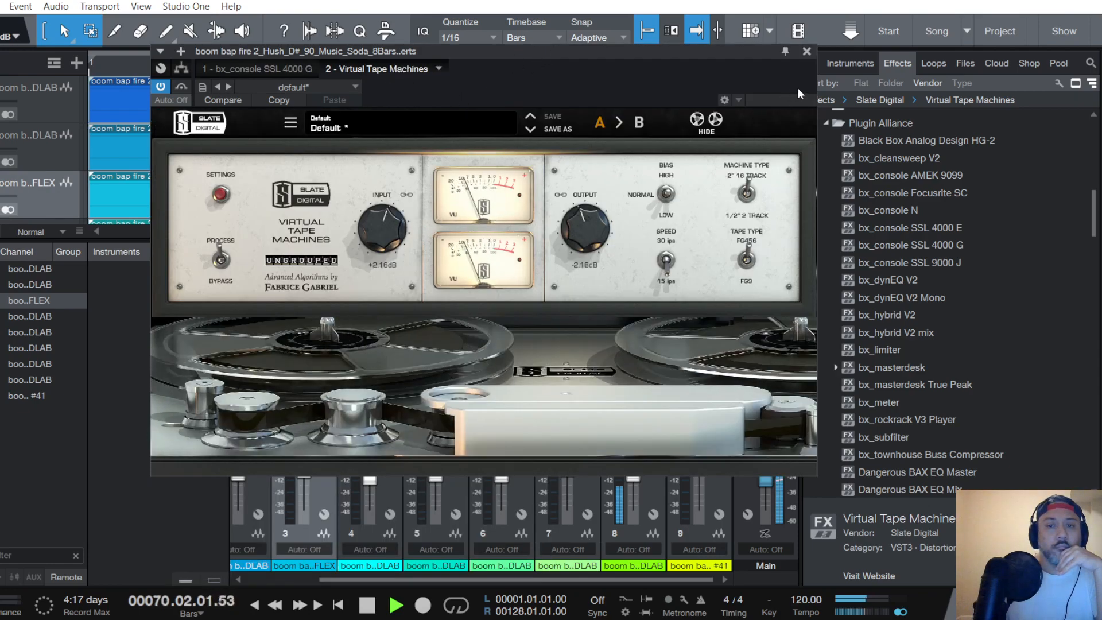
{"action": "left_click", "coordinate": [807, 51]}
{"action": "left_click", "coordinate": [647, 398]}
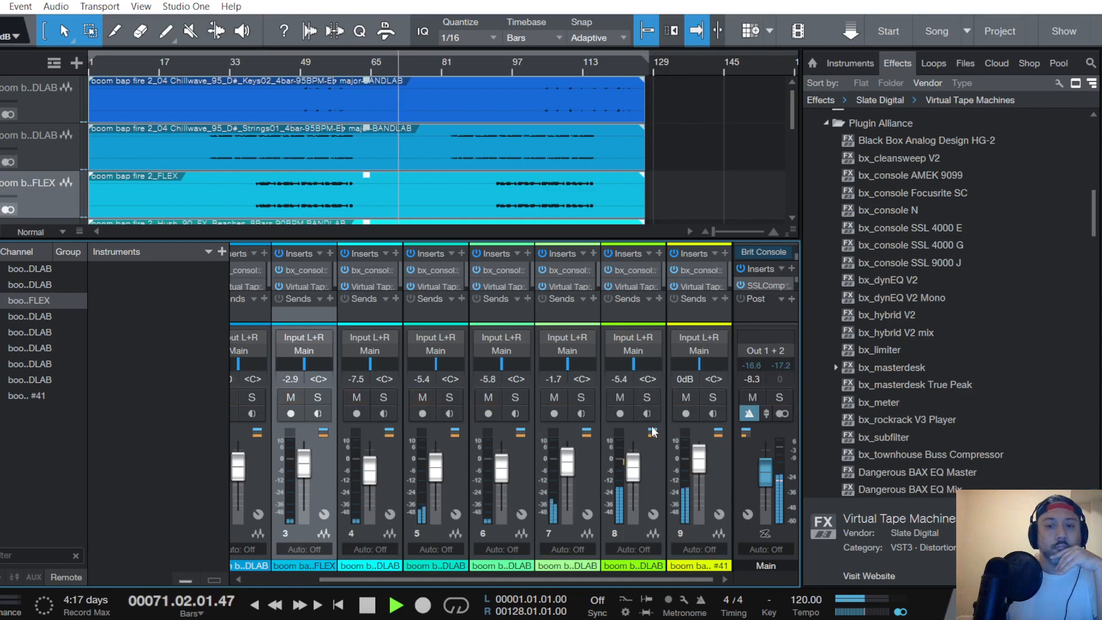
- Fine-tune the Music_Soda channel fader to -3.8 dB within the full mix and save the song
{"action": "left_click_drag", "start_coordinate": [632, 468], "coordinate": [633, 470]}
{"action": "scroll", "coordinate": [633, 470], "scroll_direction": "up", "scroll_amount": 3}
{"action": "scroll", "coordinate": [634, 470], "scroll_direction": "up", "scroll_amount": 2}
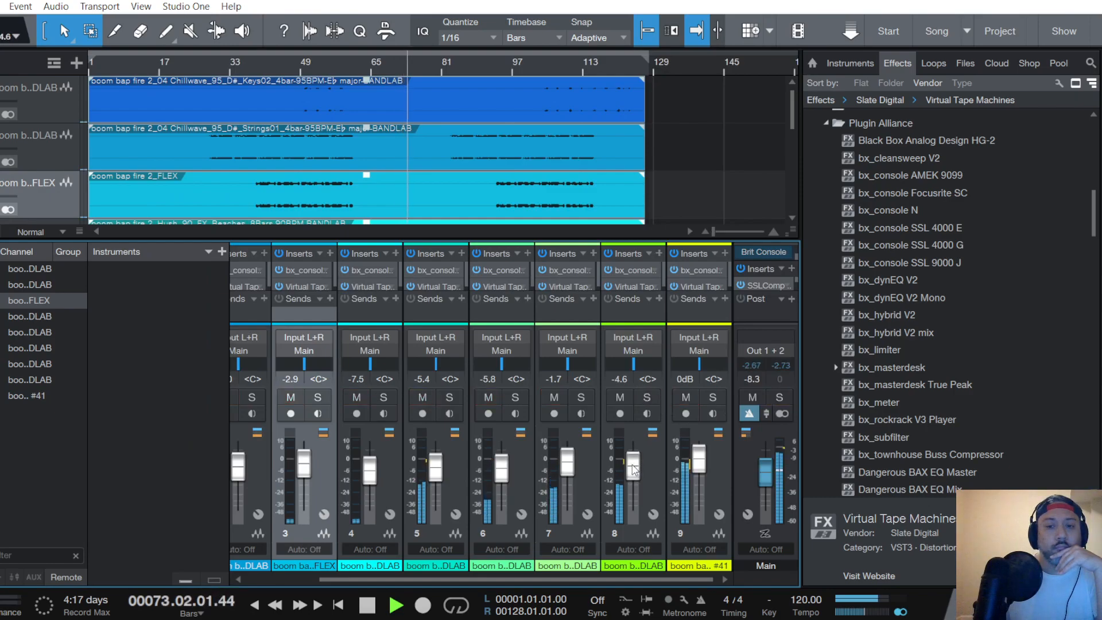
{"action": "scroll", "coordinate": [634, 470], "scroll_direction": "up", "scroll_amount": 1}
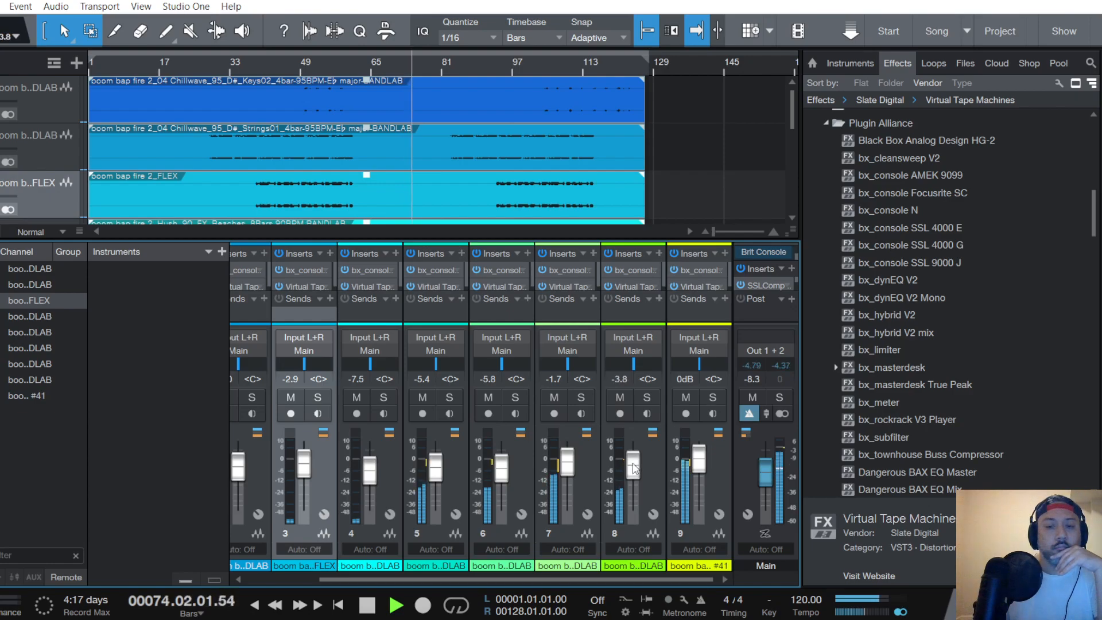
{"action": "scroll", "coordinate": [634, 469], "scroll_direction": "down", "scroll_amount": 2}
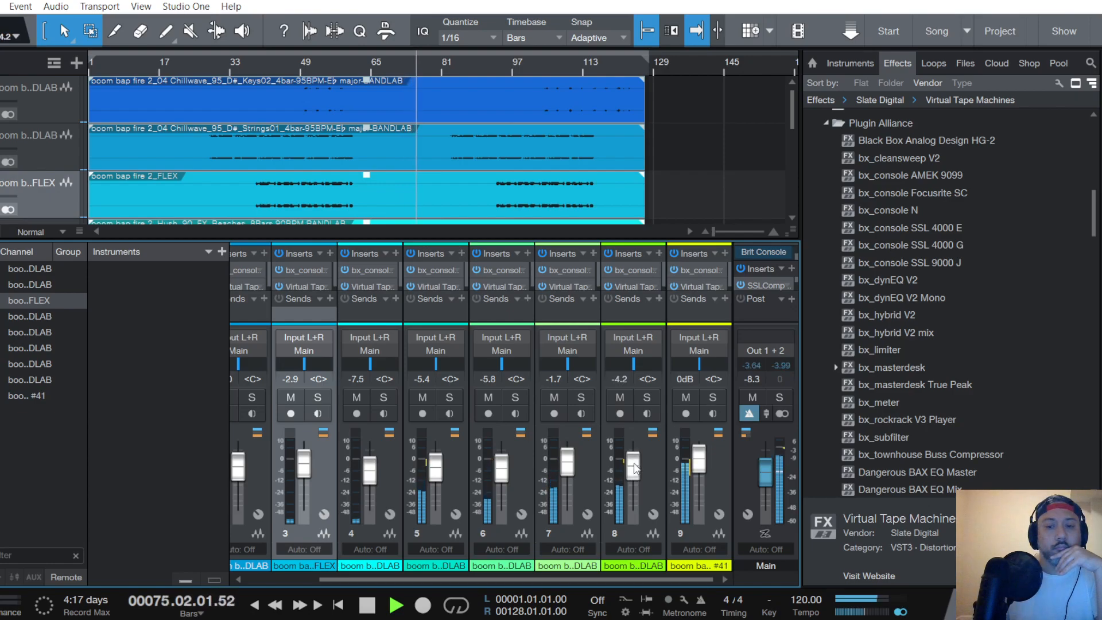
{"action": "scroll", "coordinate": [633, 470], "scroll_direction": "up", "scroll_amount": 1}
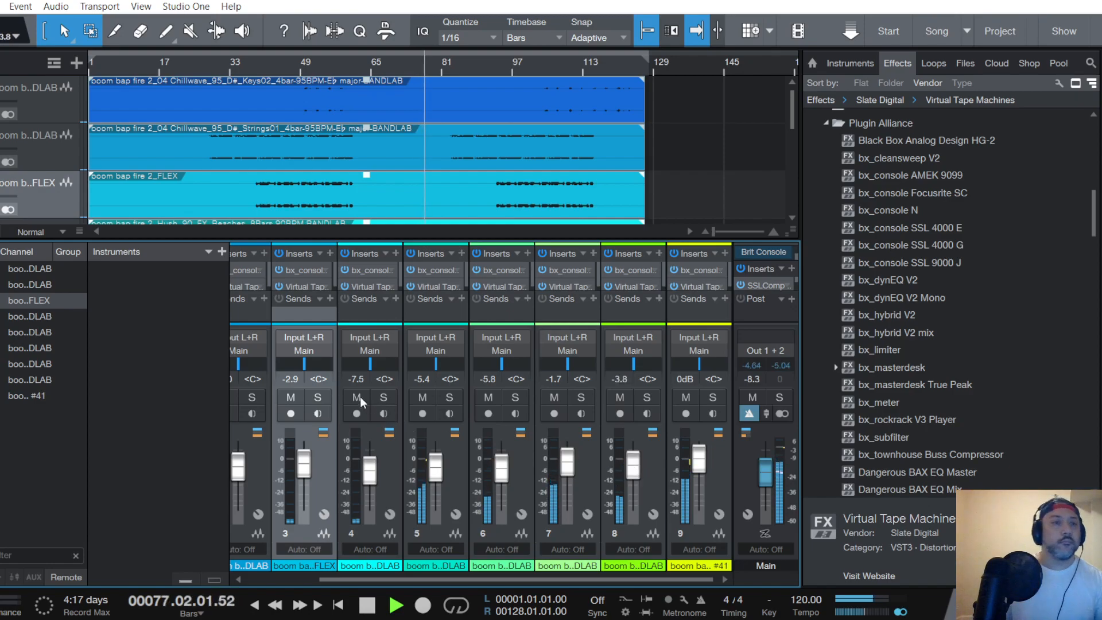
{"action": "left_click", "coordinate": [0, 6]}
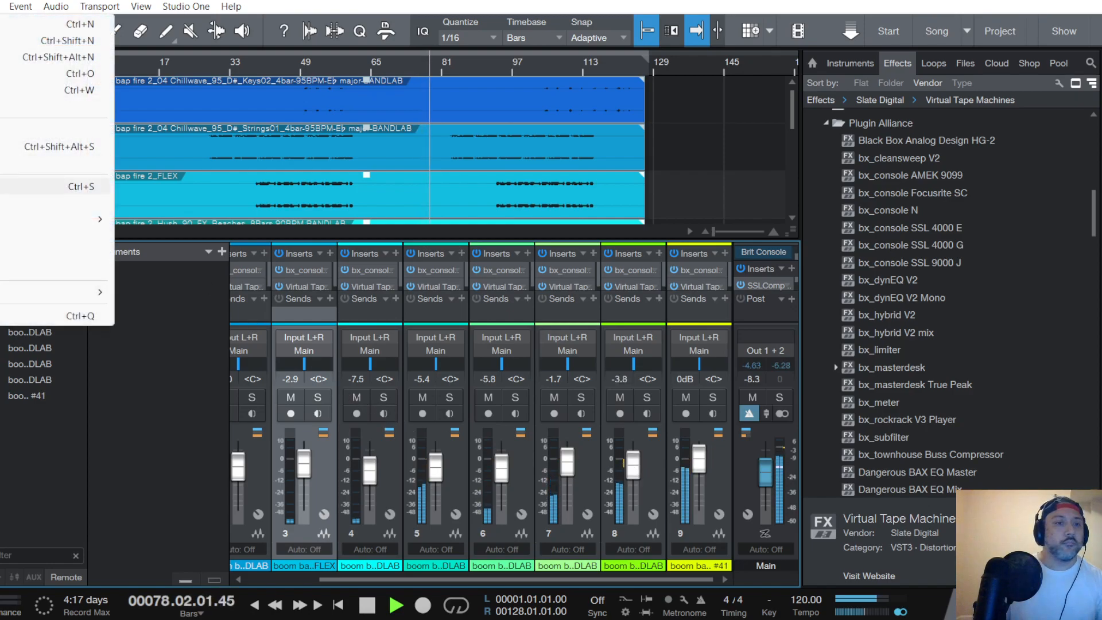
{"action": "left_click", "coordinate": [1, 185]}
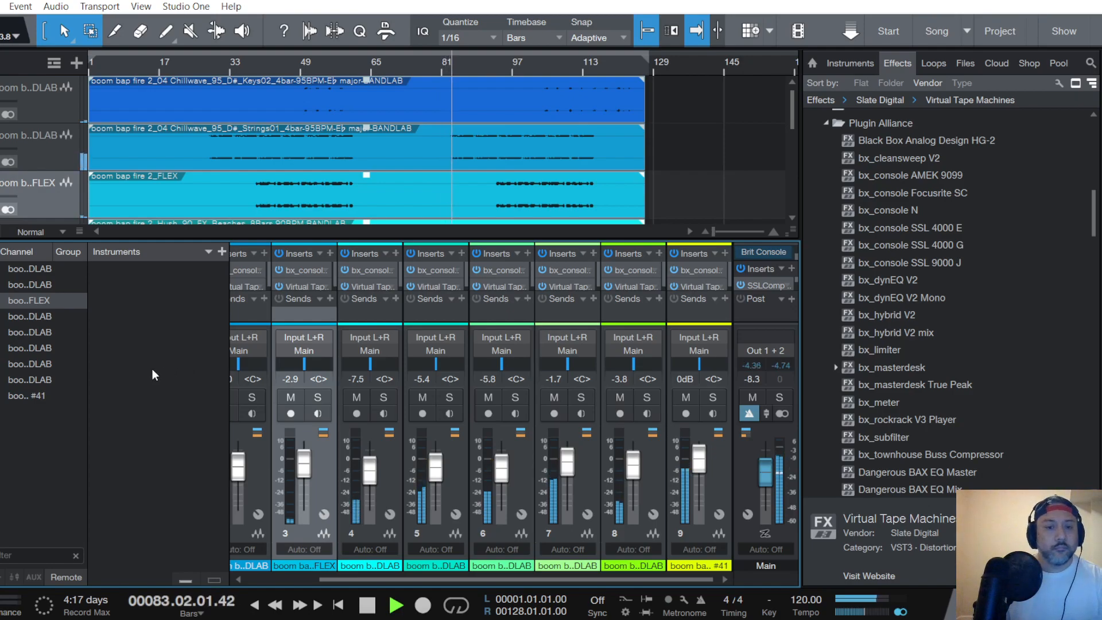
- Select the FLEX track, lower its channel fader to -3.3 dB, and save the song
{"action": "left_click_drag", "start_coordinate": [401, 577], "coordinate": [195, 564]}
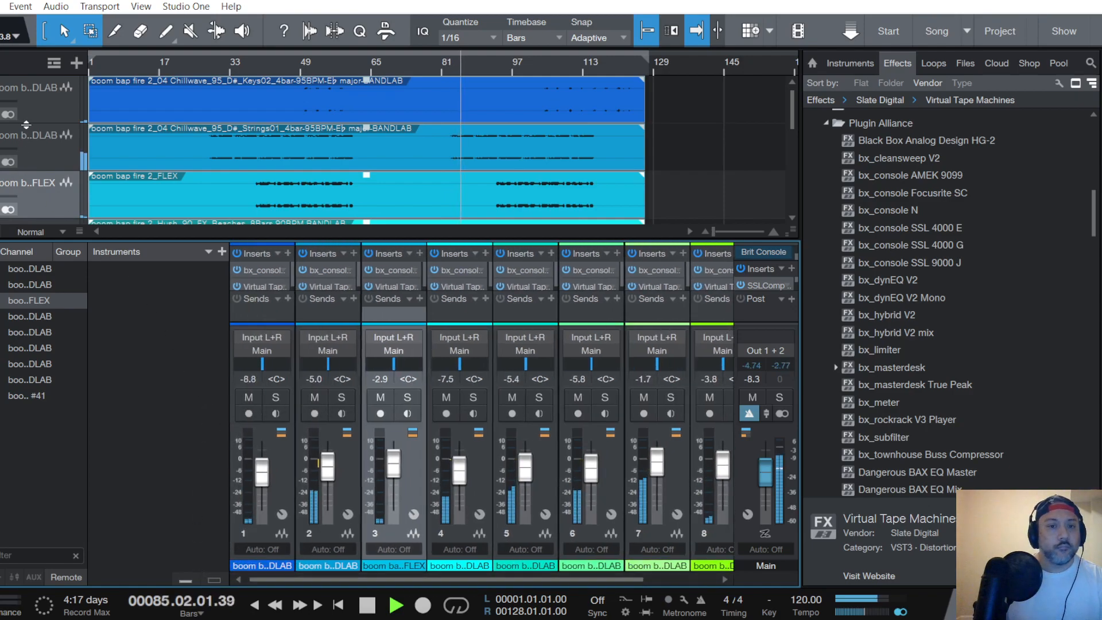
{"action": "left_click", "coordinate": [51, 143]}
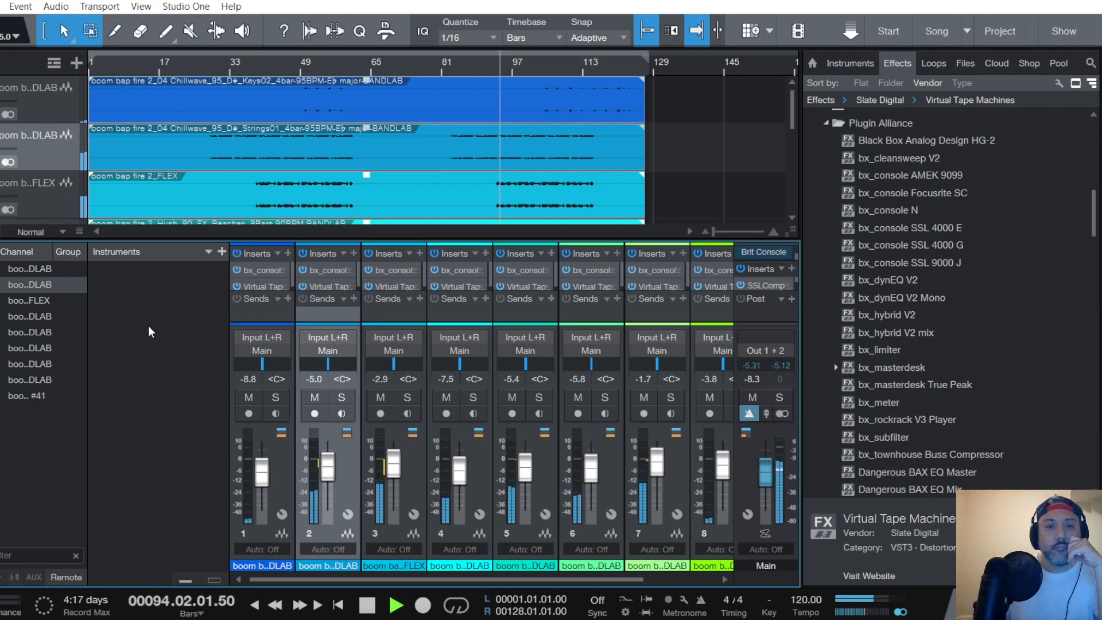
{"action": "left_click", "coordinate": [51, 192]}
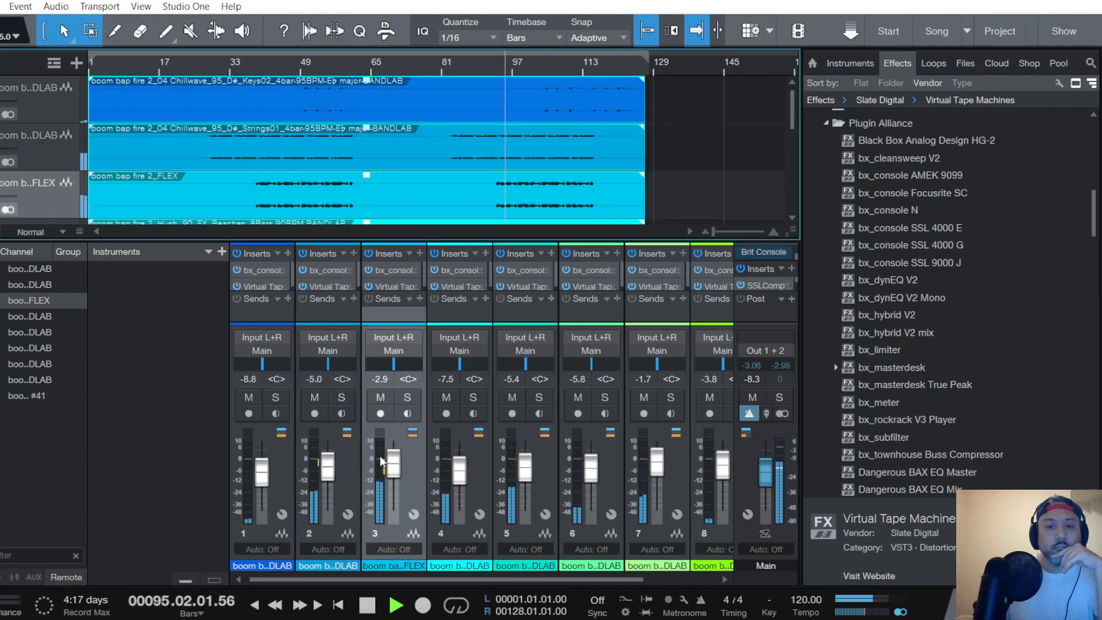
{"action": "scroll", "coordinate": [394, 468], "scroll_direction": "down", "scroll_amount": 1}
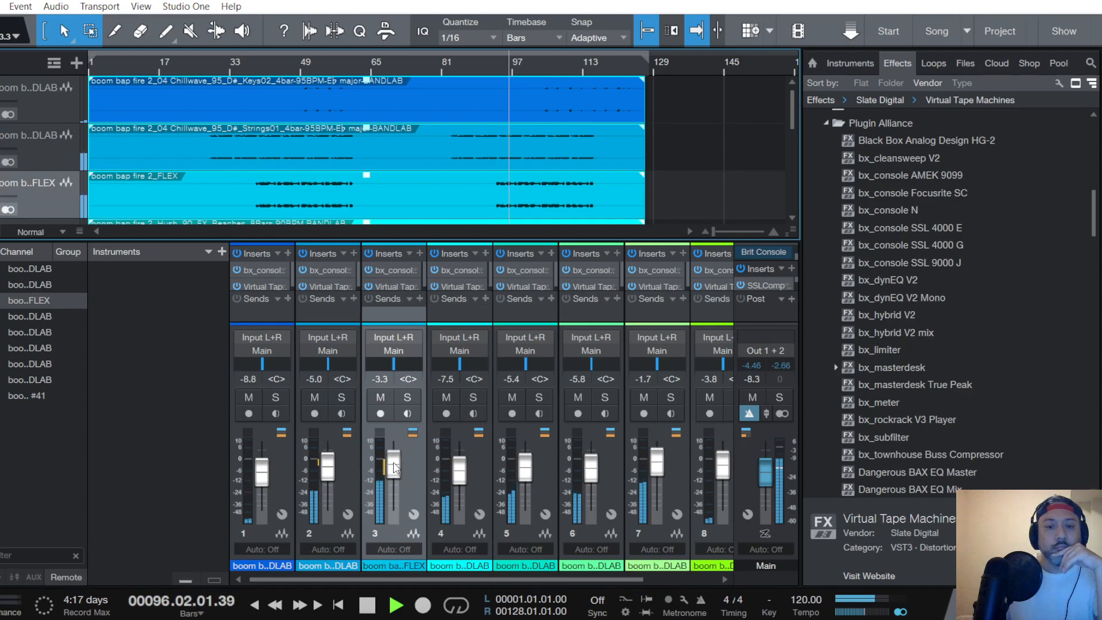
{"action": "scroll", "coordinate": [394, 468], "scroll_direction": "down", "scroll_amount": 1}
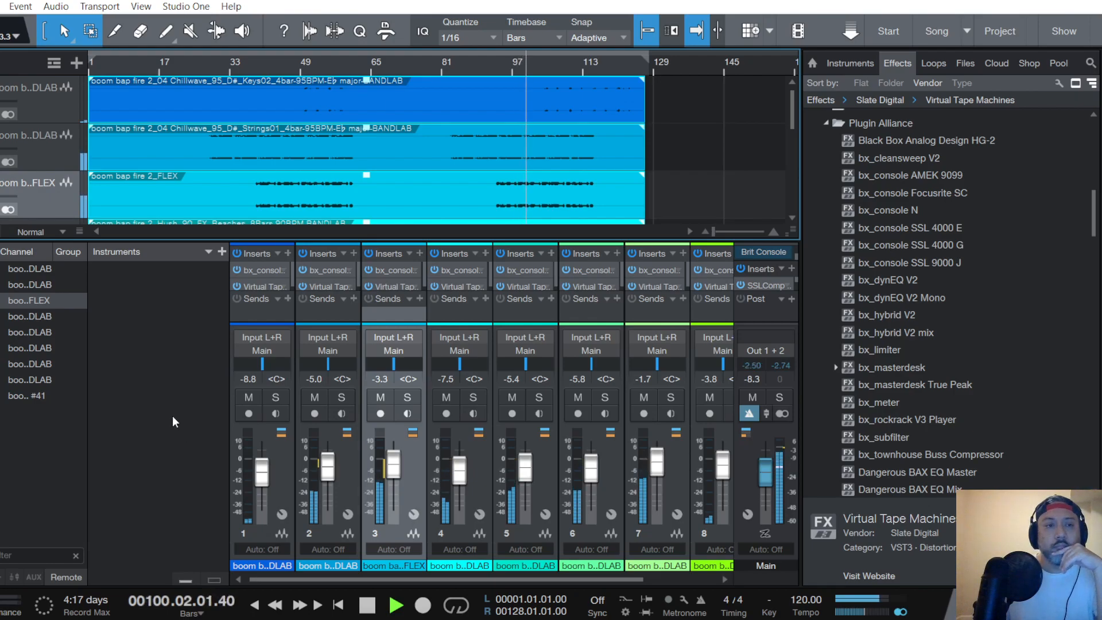
{"action": "left_click", "coordinate": [0, 6]}
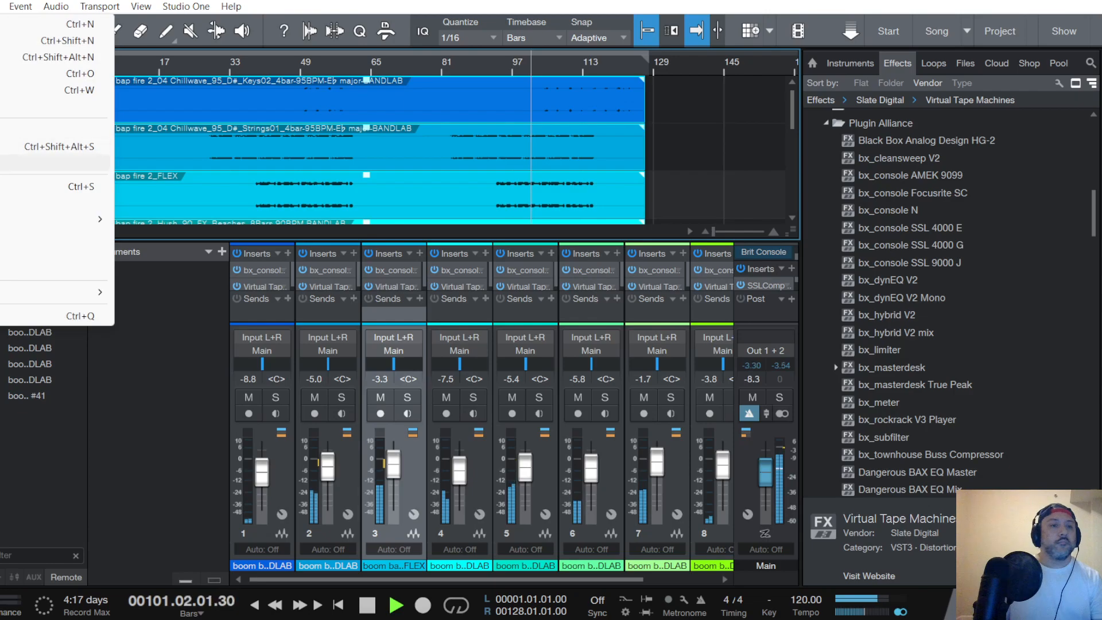
{"action": "left_click", "coordinate": [23, 187]}
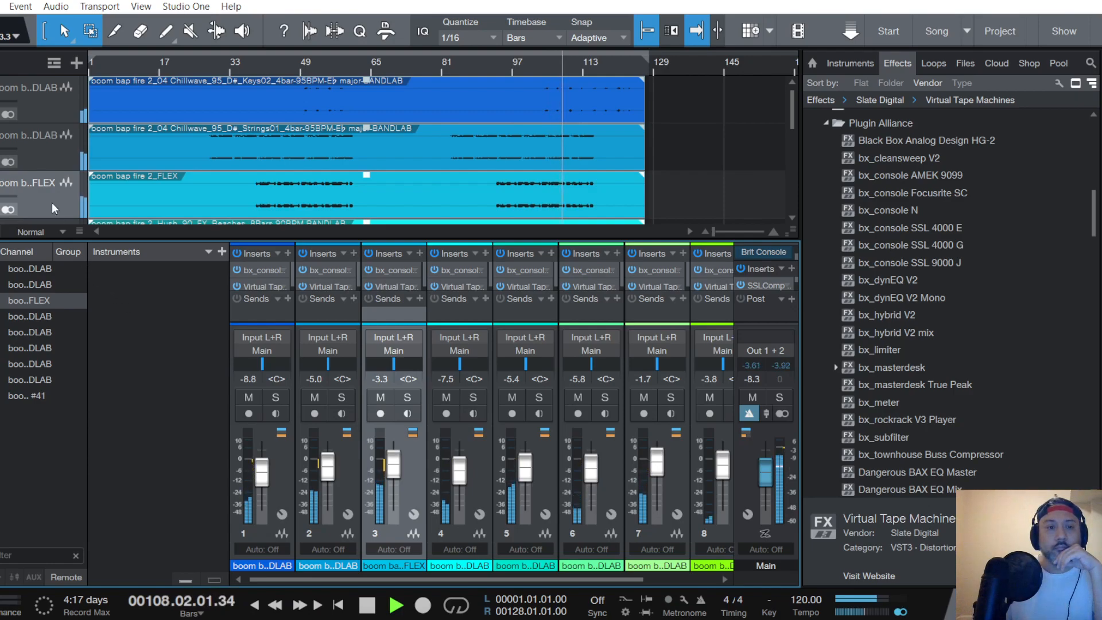
- Lower the Main channel fader to -10.0 dB while the full mix plays and save the song
{"action": "scroll", "coordinate": [29, 164], "scroll_direction": "down", "scroll_amount": 5}
{"action": "scroll", "coordinate": [29, 167], "scroll_direction": "down", "scroll_amount": 5}
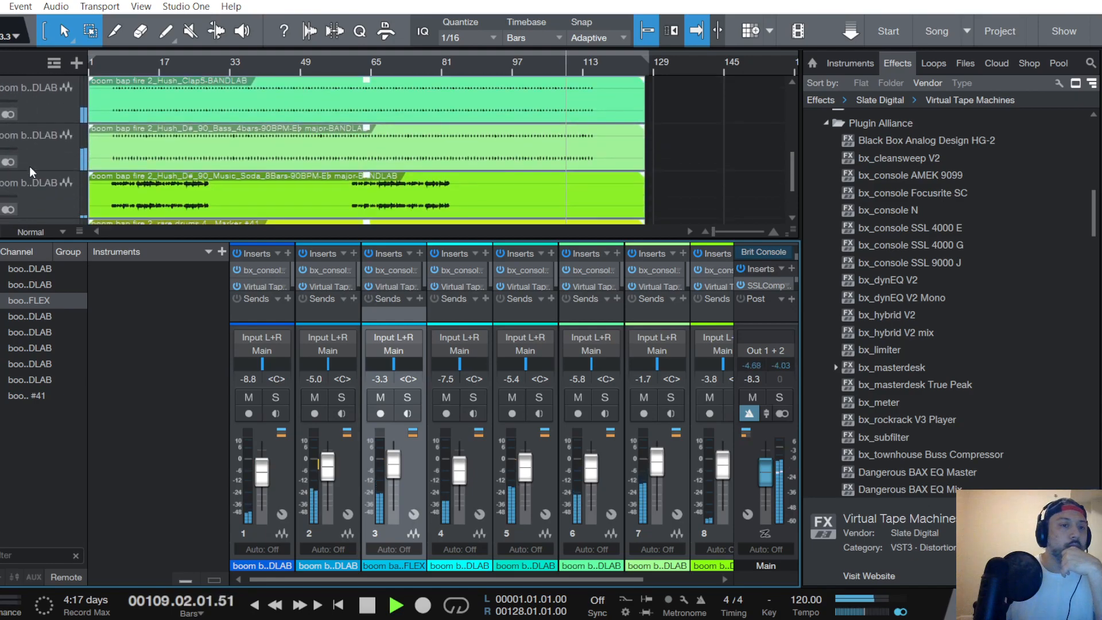
{"action": "scroll", "coordinate": [32, 167], "scroll_direction": "up", "scroll_amount": 5}
{"action": "scroll", "coordinate": [33, 166], "scroll_direction": "up", "scroll_amount": 5}
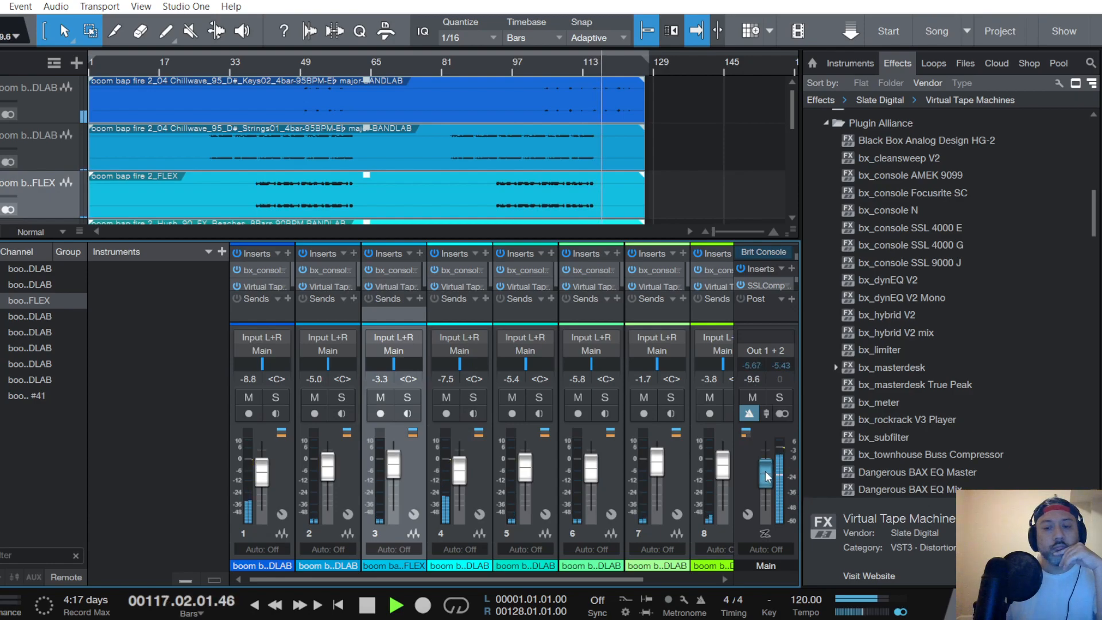
{"action": "scroll", "coordinate": [766, 472], "scroll_direction": "down", "scroll_amount": 1}
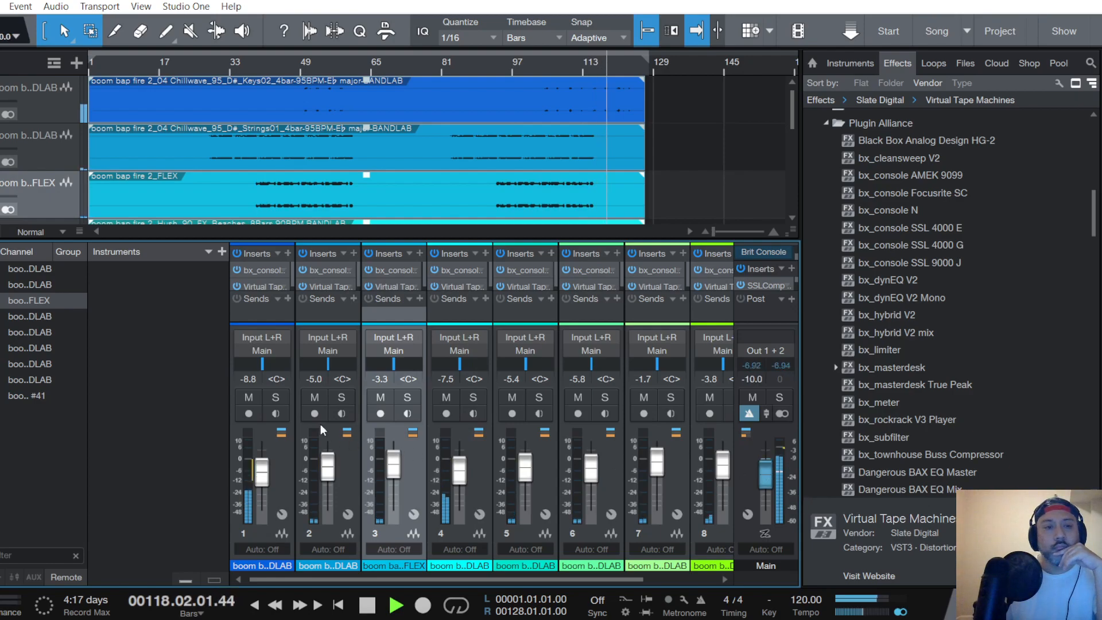
{"action": "left_click", "coordinate": [0, 6]}
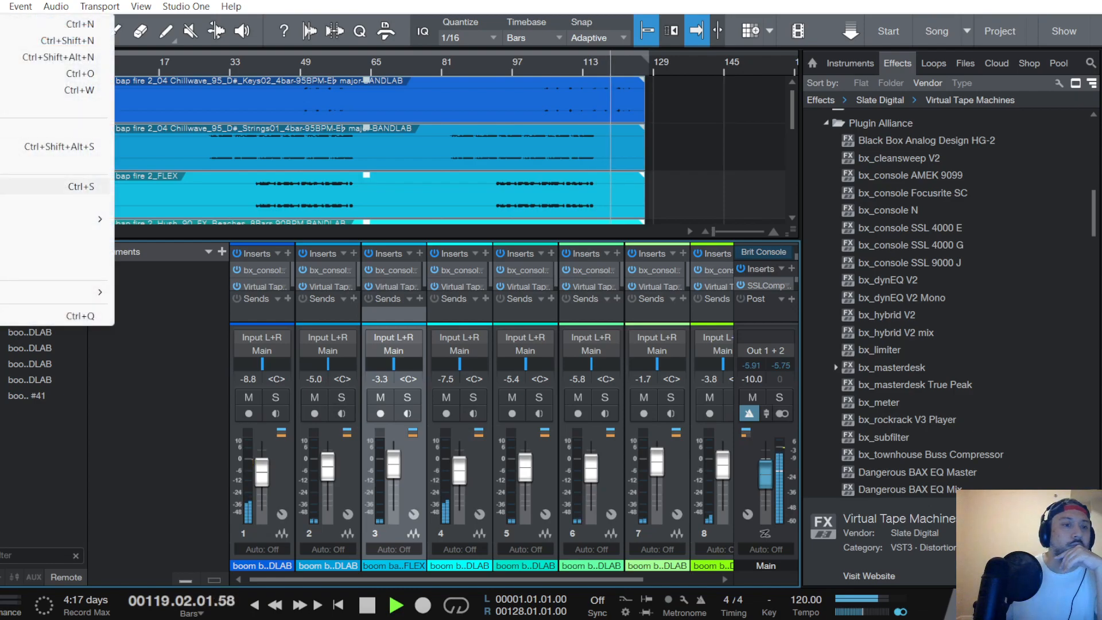
{"action": "left_click", "coordinate": [1, 187]}
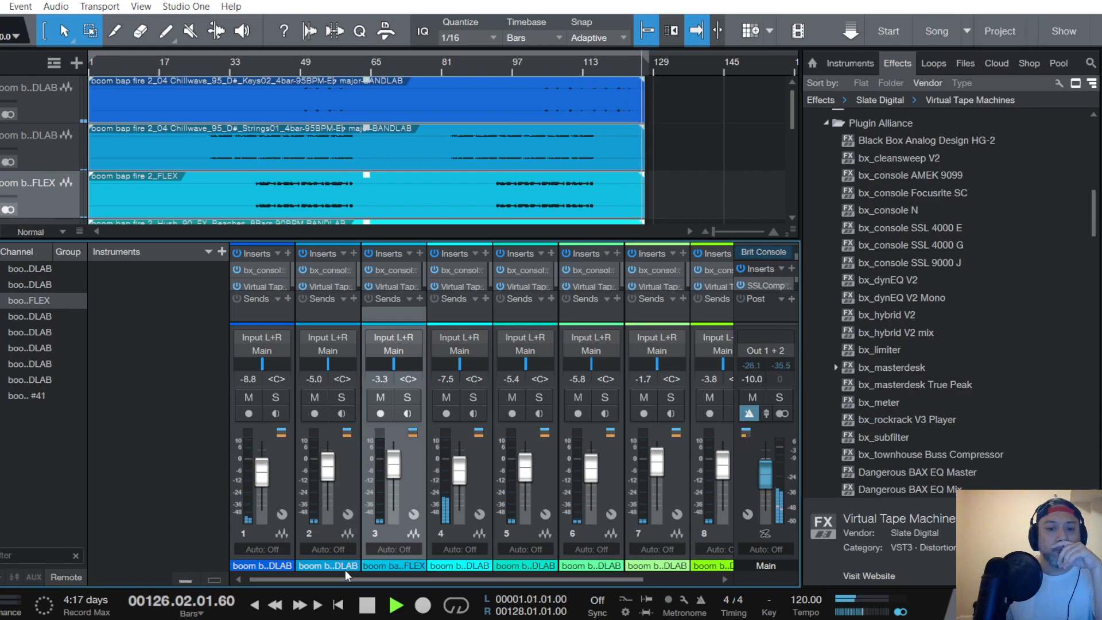
- Replay the mix from the beginning of the song and review the tracks down to the rare drums track
{"action": "left_click", "coordinate": [369, 607]}
{"action": "left_click", "coordinate": [339, 606]}
{"action": "left_click", "coordinate": [394, 606]}
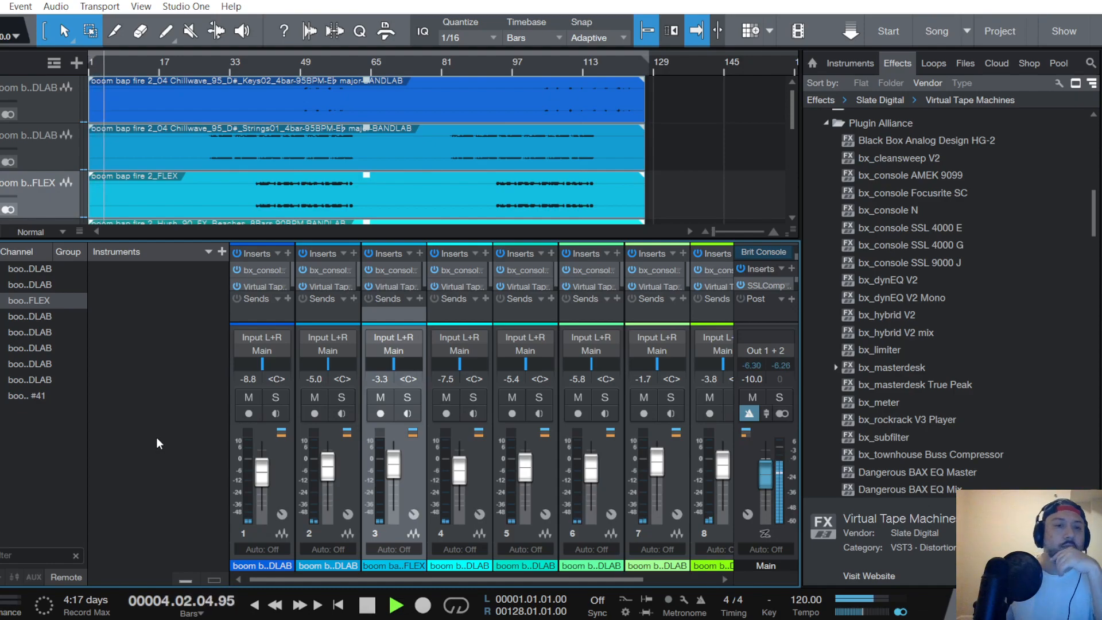
{"action": "scroll", "coordinate": [58, 187], "scroll_direction": "down", "scroll_amount": 6}
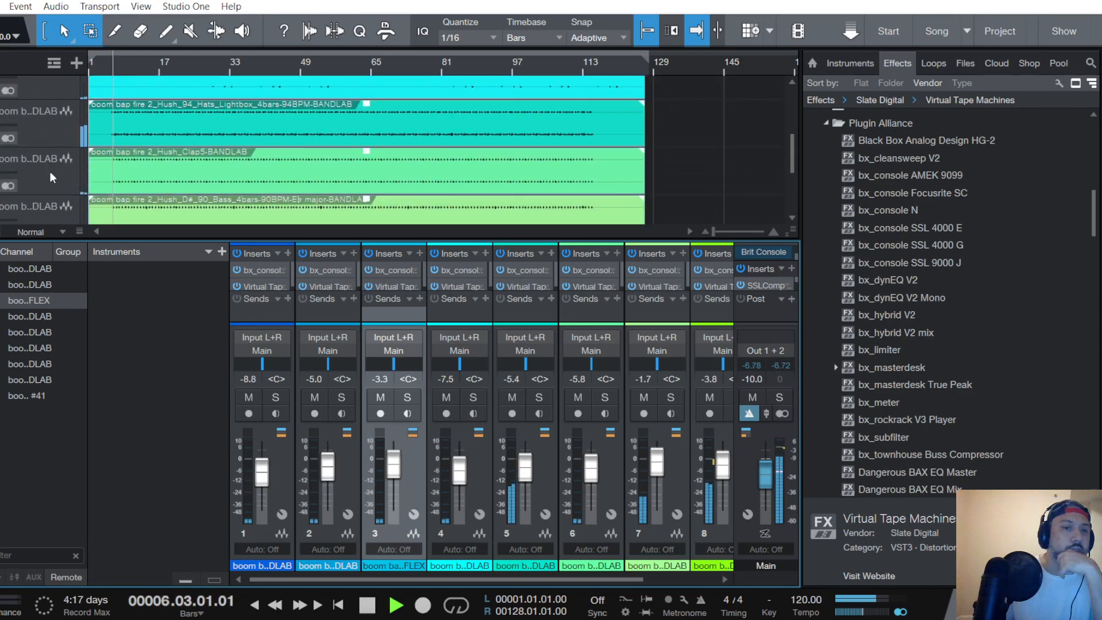
{"action": "scroll", "coordinate": [50, 171], "scroll_direction": "down", "scroll_amount": 2}
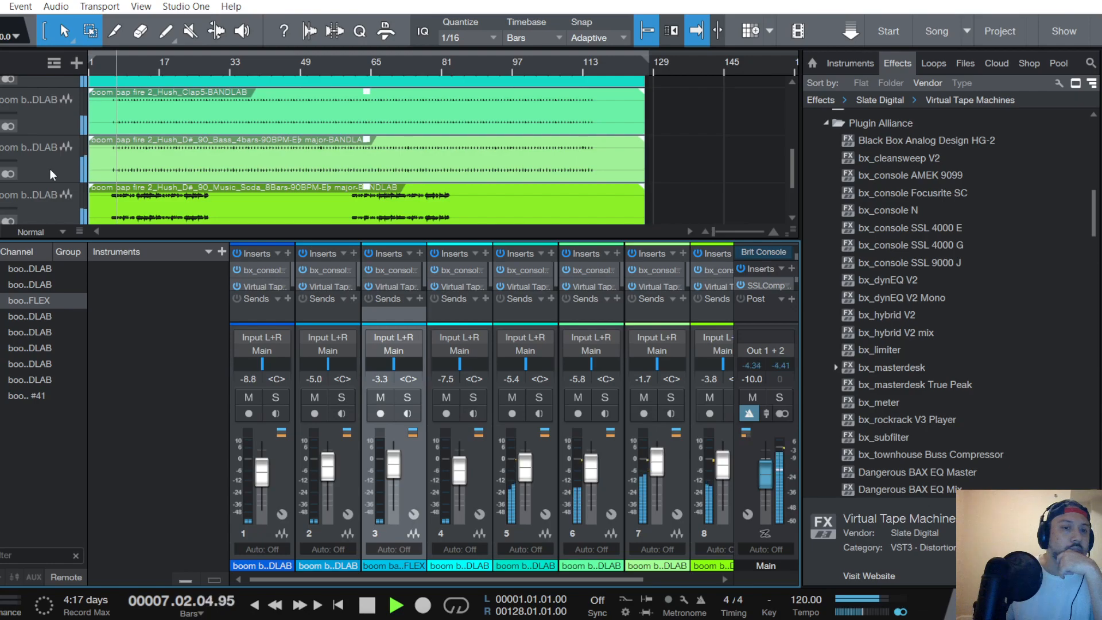
{"action": "scroll", "coordinate": [50, 169], "scroll_direction": "down", "scroll_amount": 4}
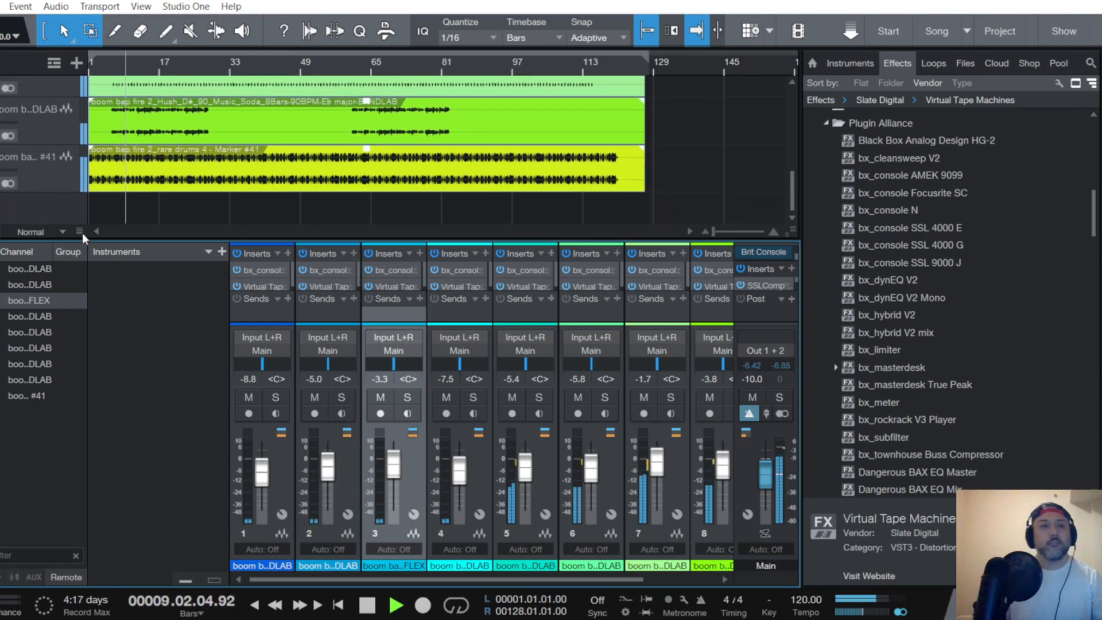
- Stop playback and return the playback cursor to the start of the song
{"action": "left_click", "coordinate": [0, 7]}
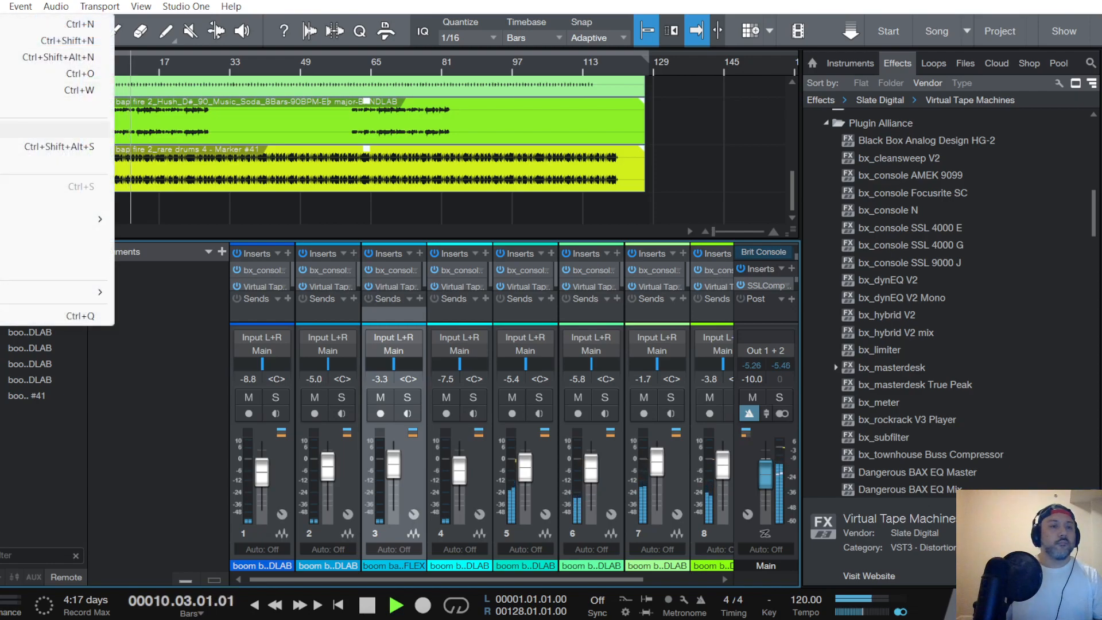
{"action": "left_click", "coordinate": [187, 387]}
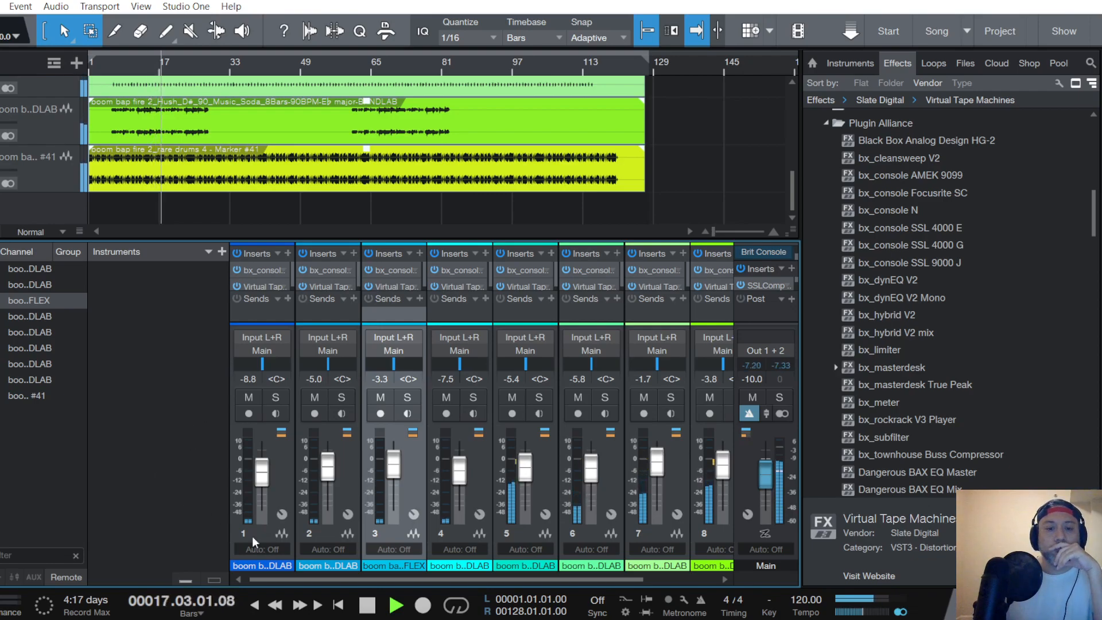
{"action": "left_click", "coordinate": [368, 607]}
{"action": "left_click", "coordinate": [337, 608]}
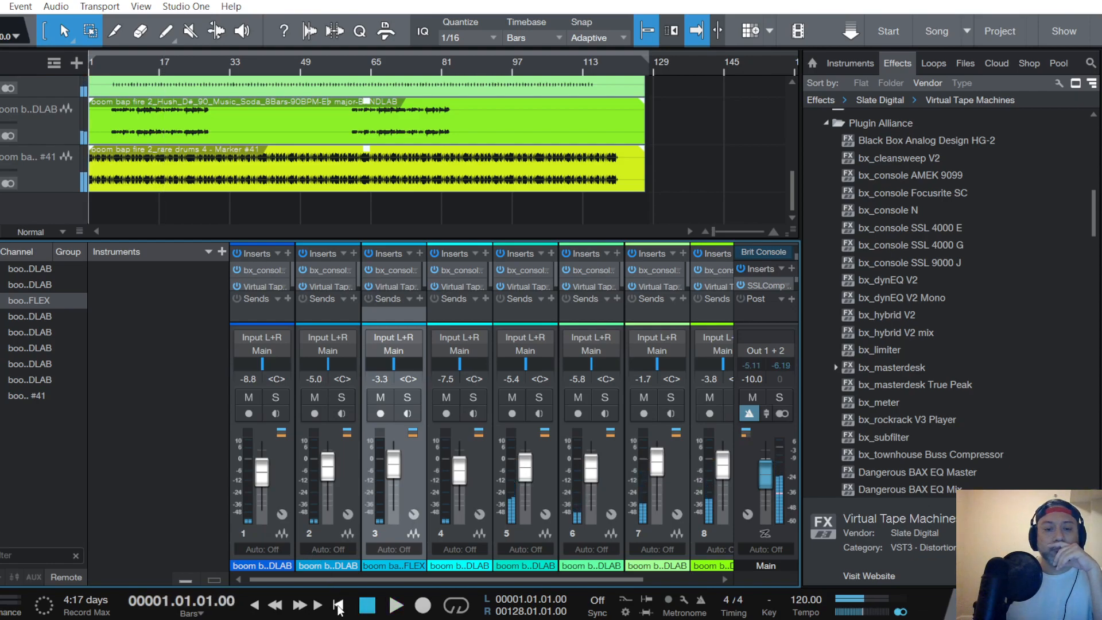
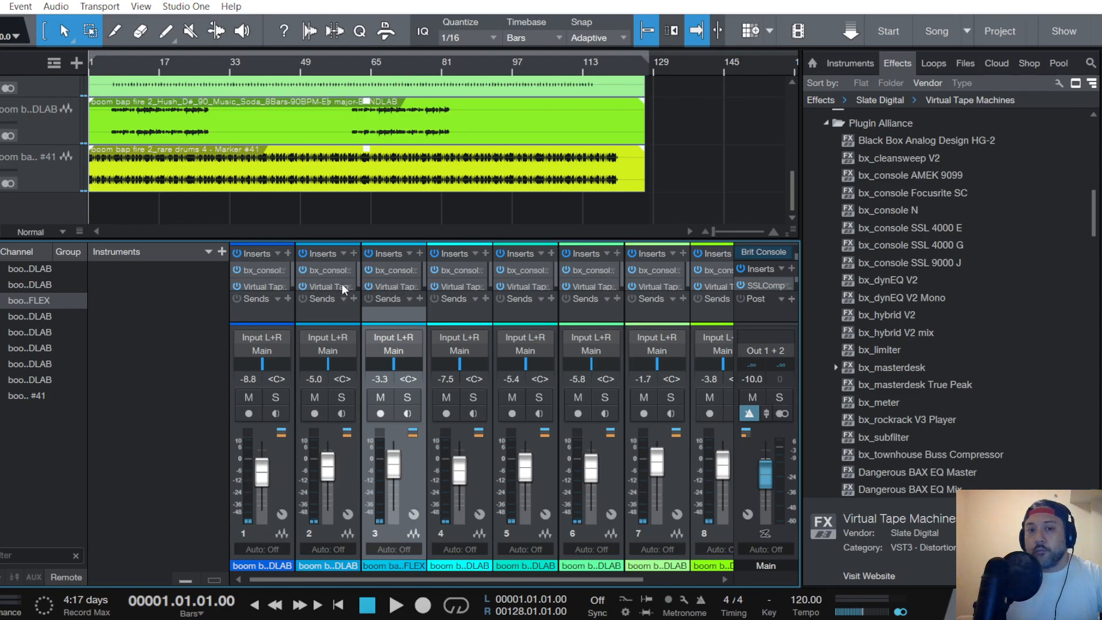
- Select all nine track channels and move Virtual Tape Machines above bx_console in their inserts, leaving only the rare drums channel selected
{"action": "left_click", "coordinate": [271, 312]}
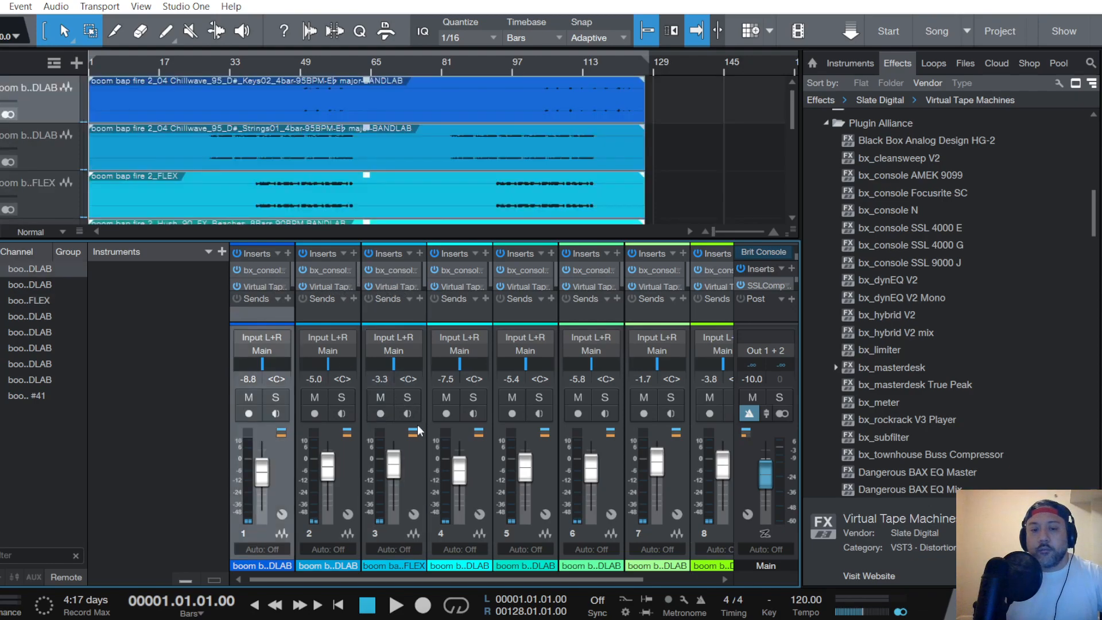
{"action": "left_click_drag", "start_coordinate": [509, 581], "coordinate": [653, 583]}
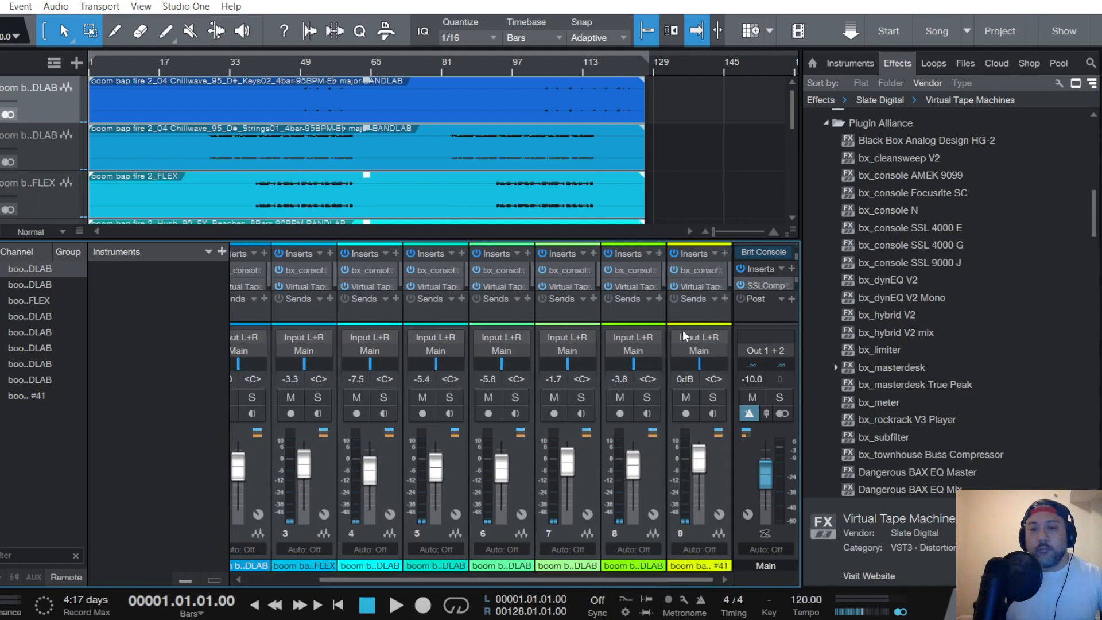
{"action": "left_click", "coordinate": [694, 312]}
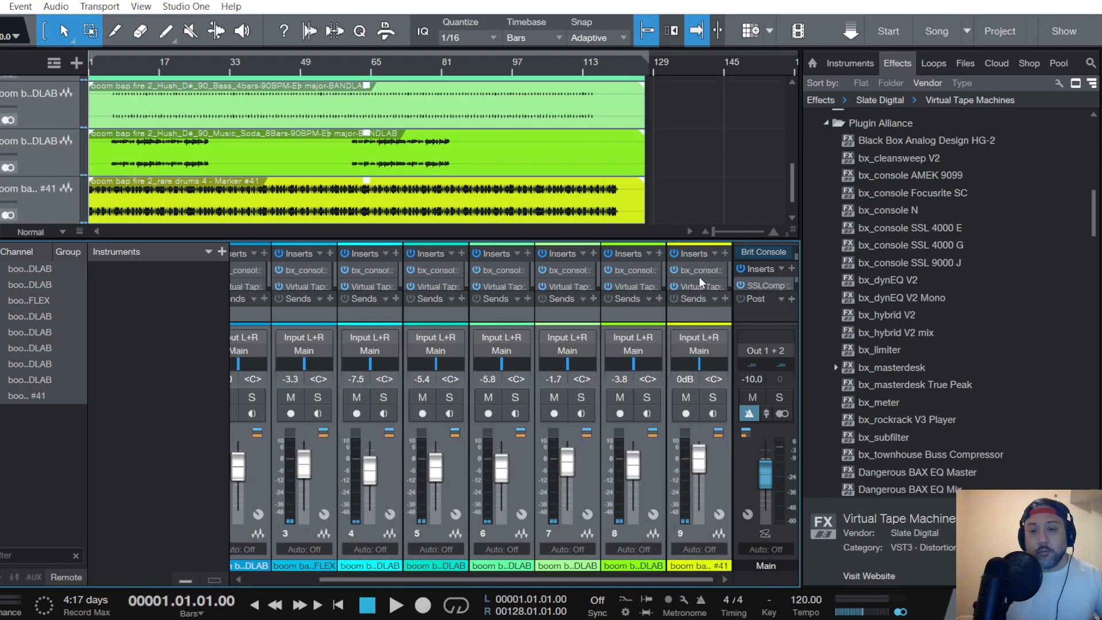
{"action": "left_click_drag", "start_coordinate": [701, 284], "coordinate": [702, 265]}
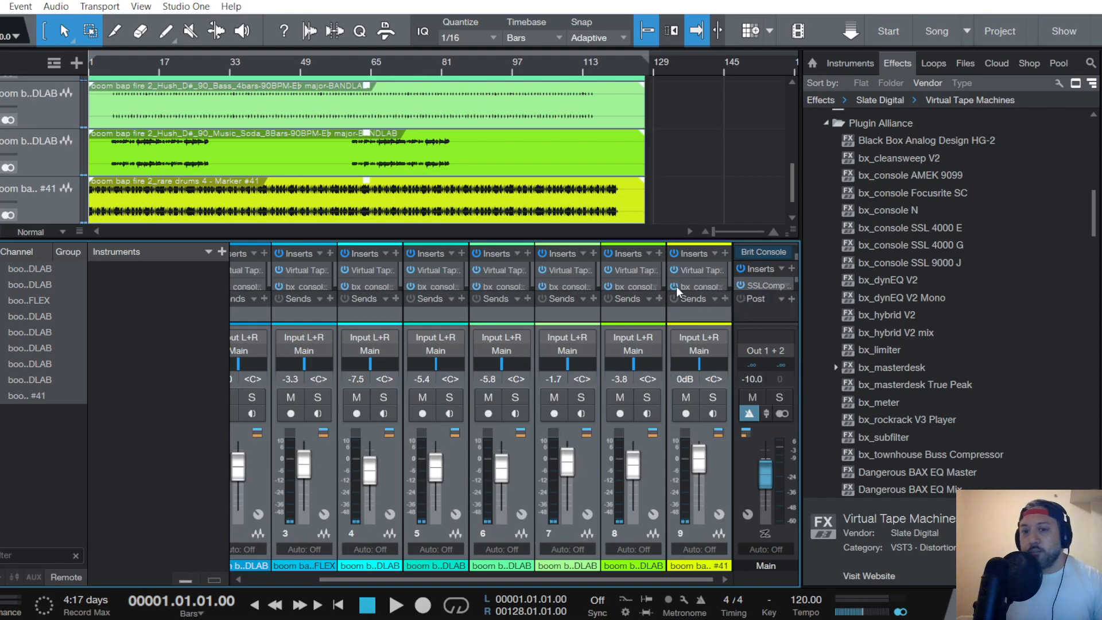
{"action": "left_click", "coordinate": [689, 315]}
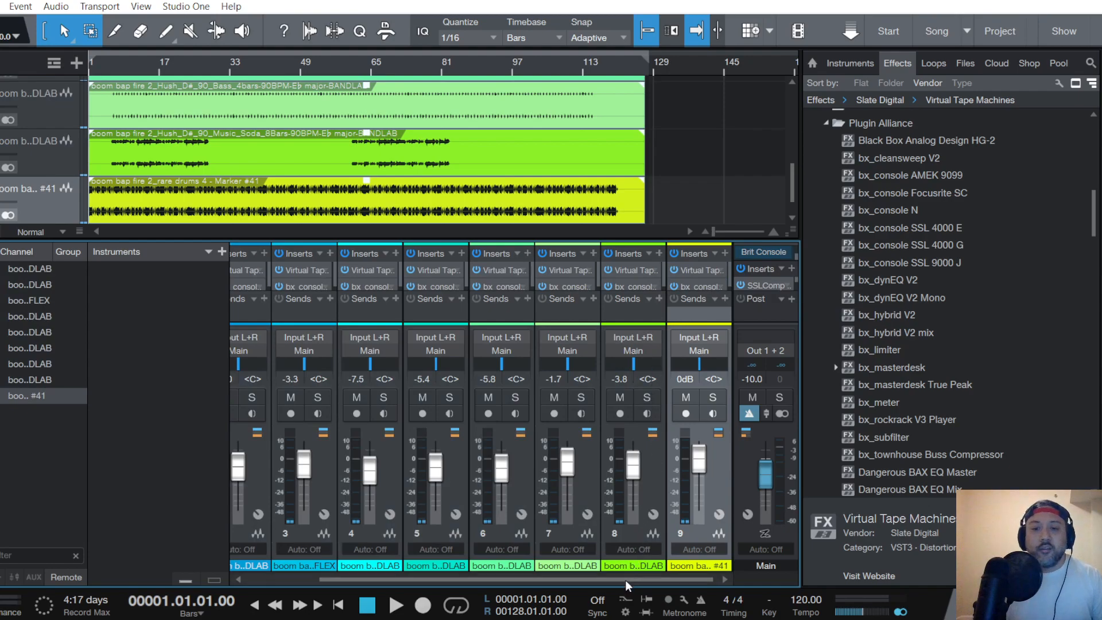
{"action": "left_click_drag", "start_coordinate": [626, 581], "coordinate": [468, 574]}
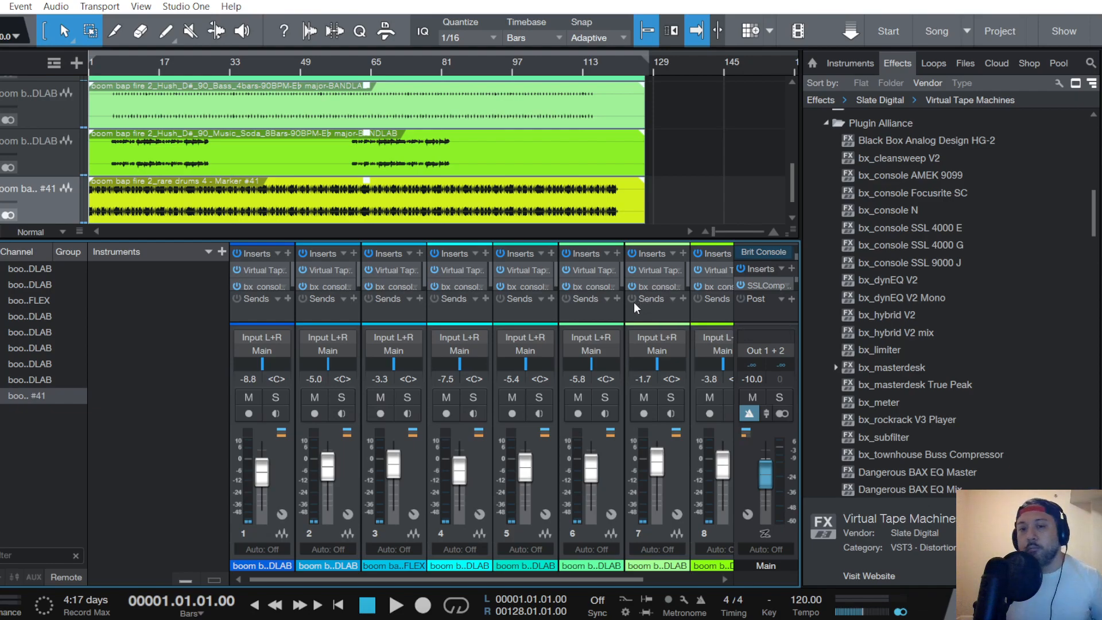
- Review the Main channel's Brit Console, SSLComp Stereo and Virtual Tape Machines settings
{"action": "left_click_drag", "start_coordinate": [622, 577], "coordinate": [711, 575]}
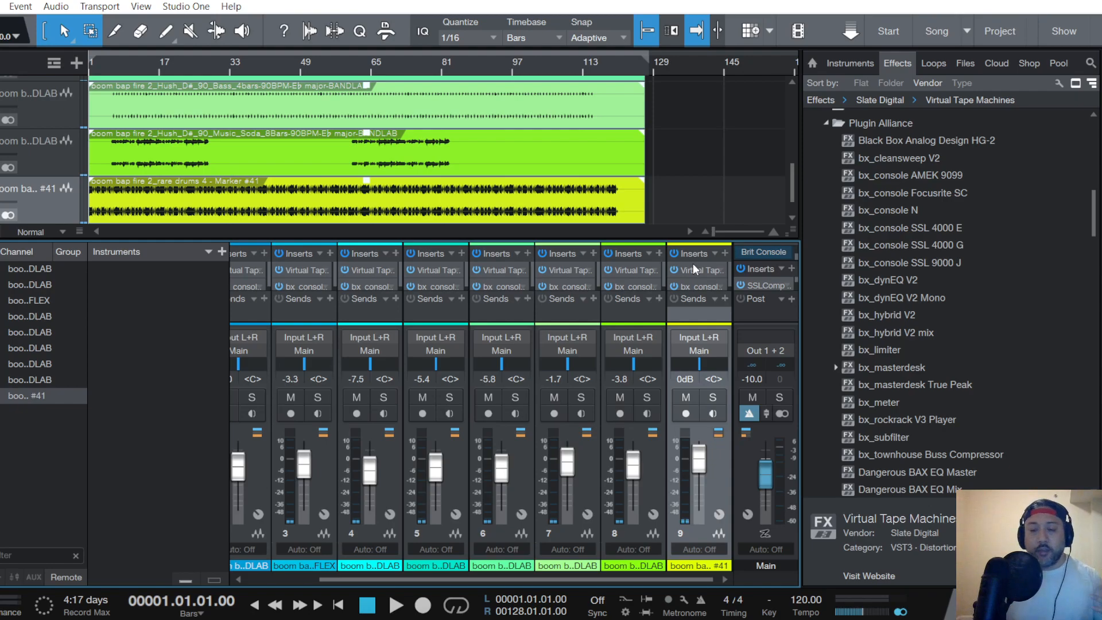
{"action": "left_click", "coordinate": [774, 253]}
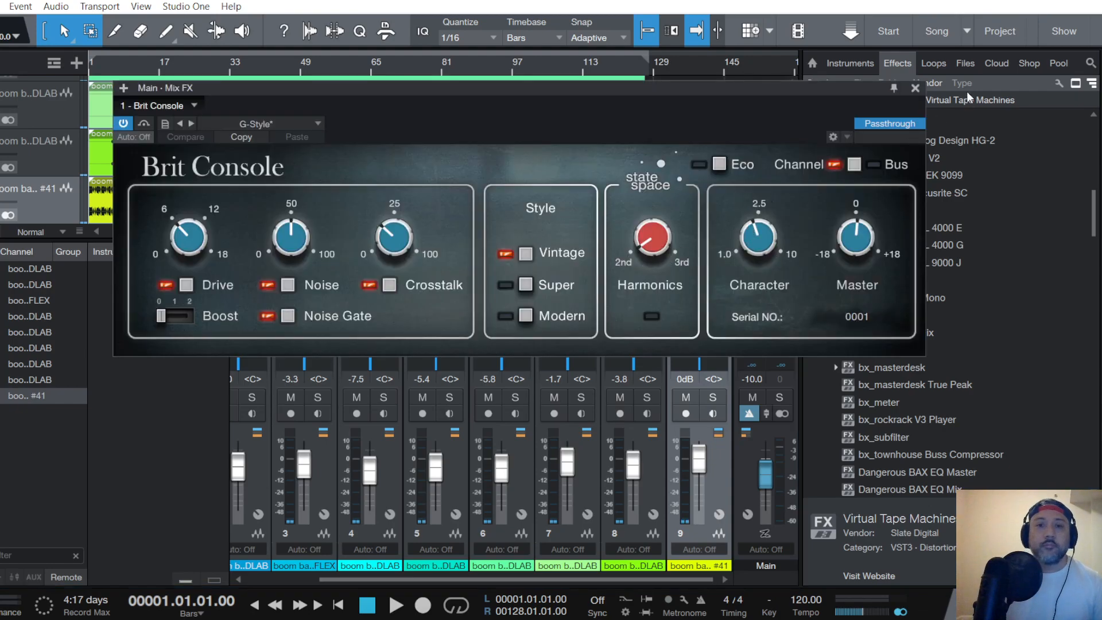
{"action": "left_click", "coordinate": [916, 88]}
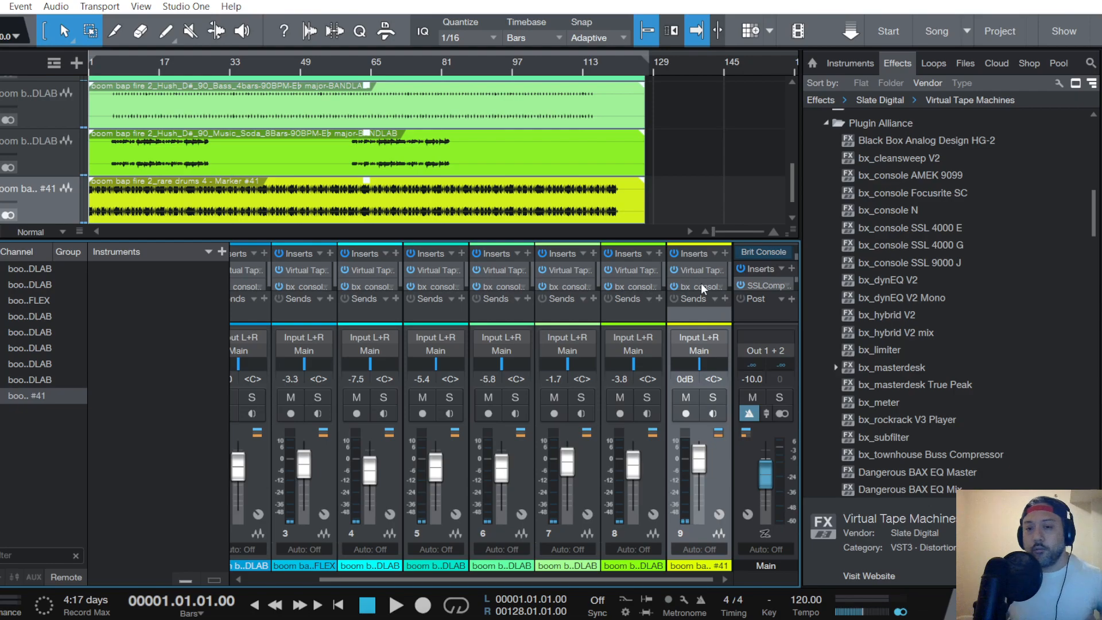
{"action": "left_click", "coordinate": [760, 283]}
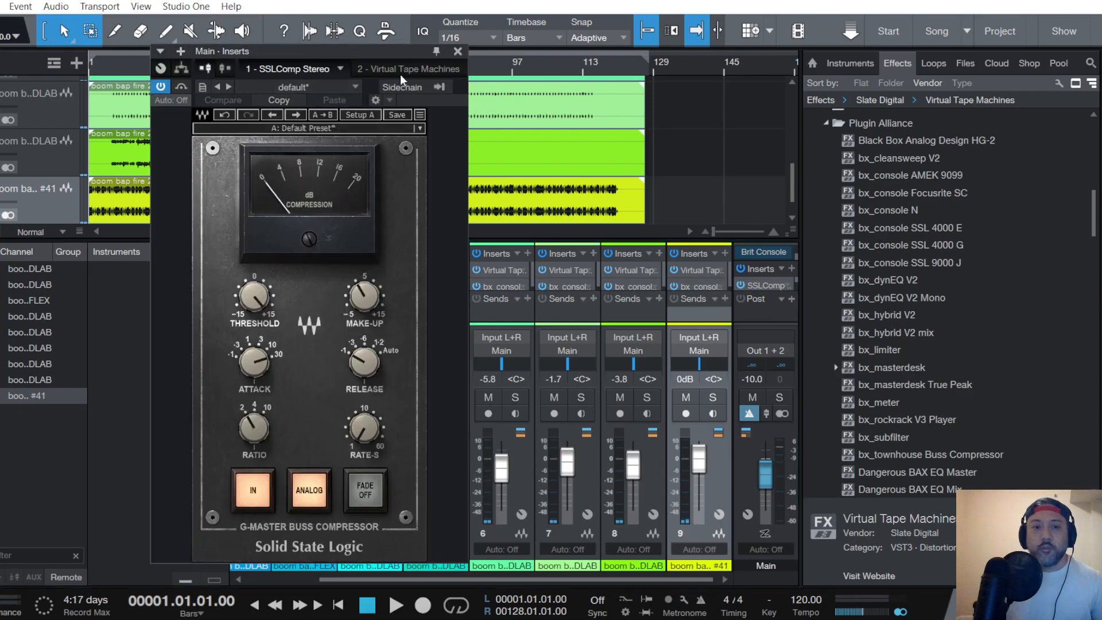
{"action": "left_click", "coordinate": [405, 67]}
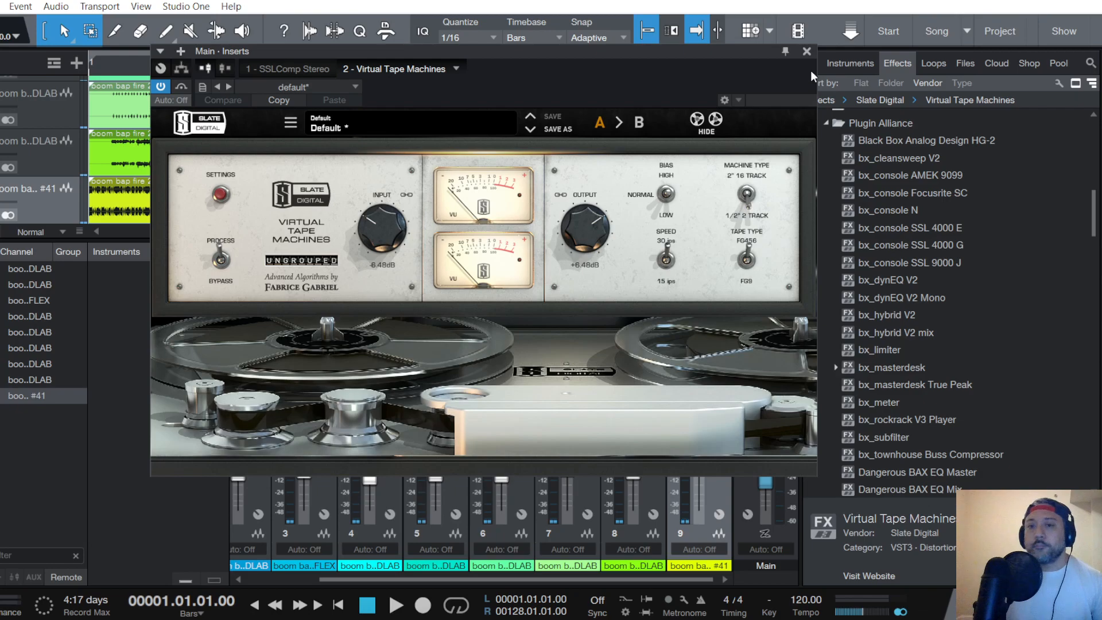
{"action": "left_click", "coordinate": [808, 50]}
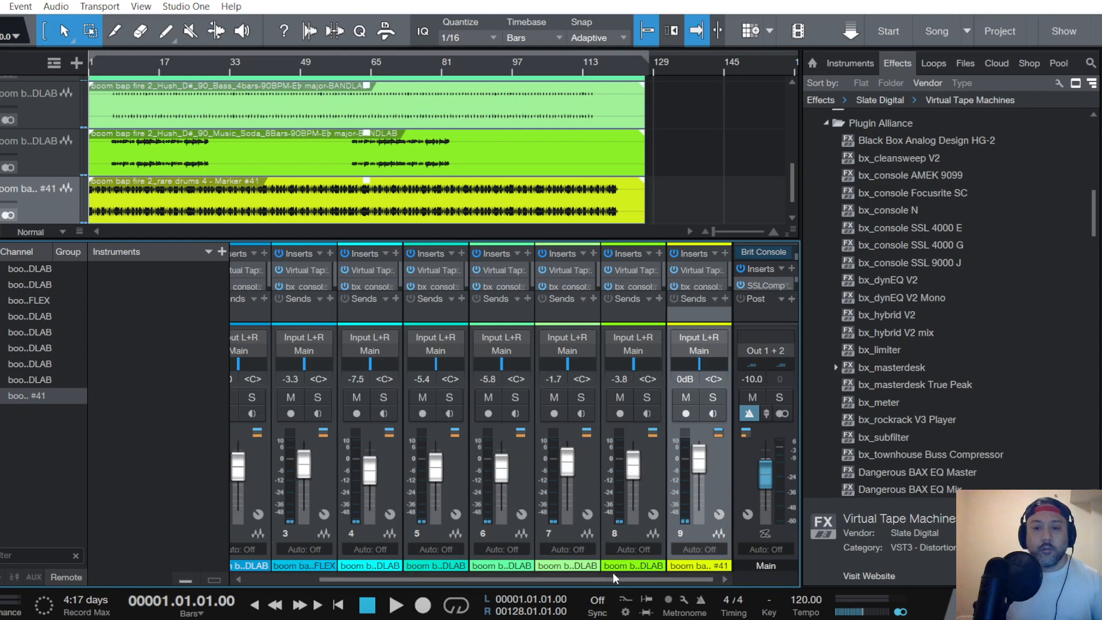
- Play the song, solo the rare drums channel and raise its Virtual Tape Machines input to +2.16 dB
{"action": "left_click_drag", "start_coordinate": [612, 577], "coordinate": [464, 580]}
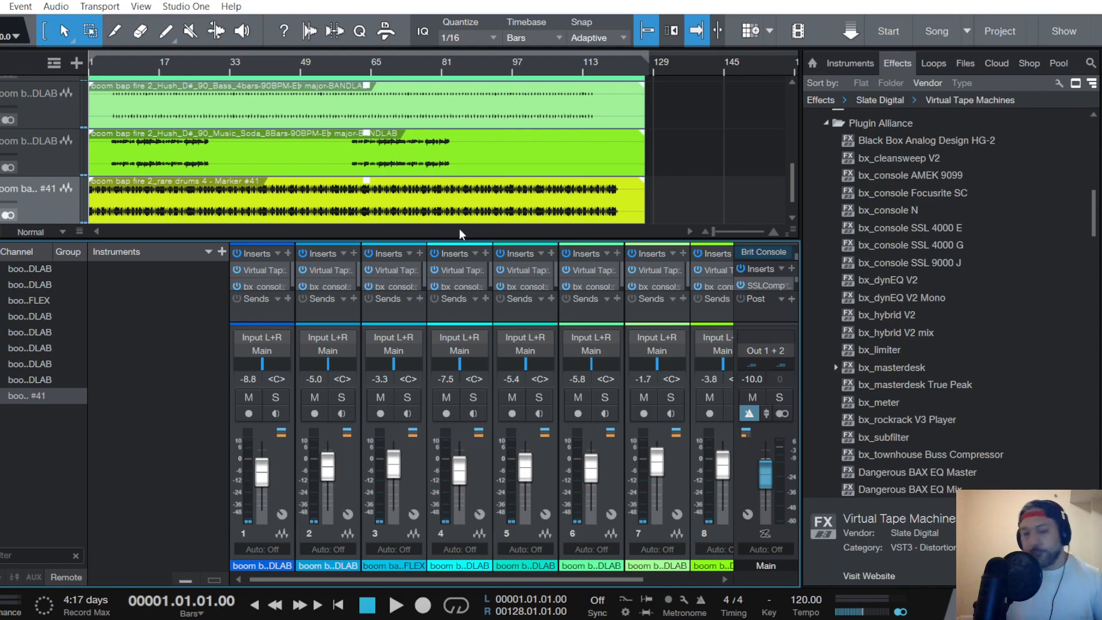
{"action": "key", "text": "space"}
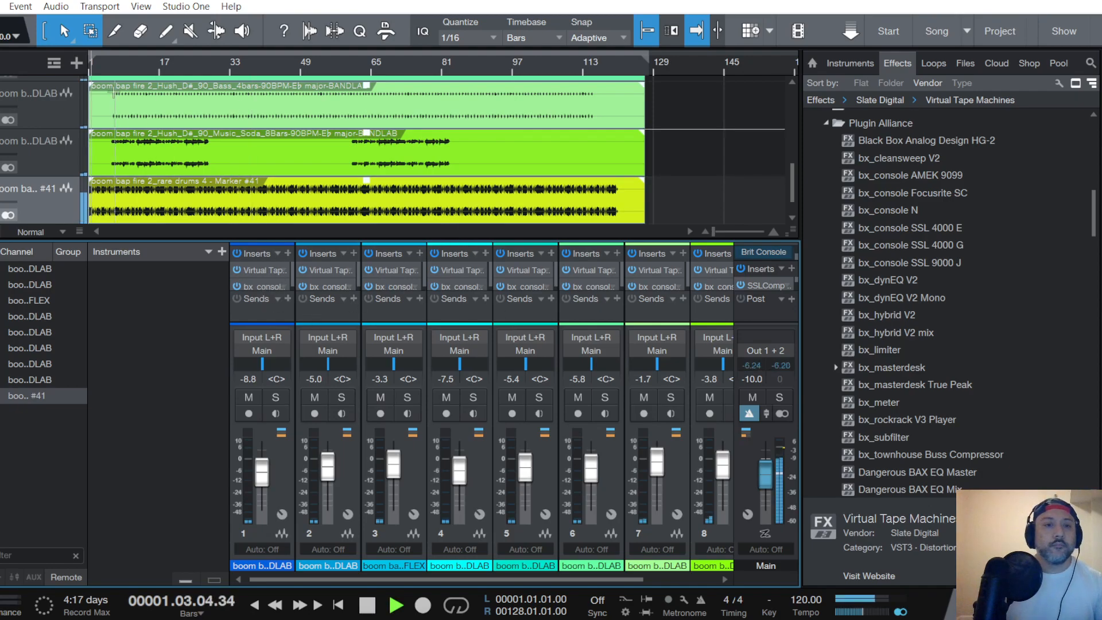
{"action": "left_click", "coordinate": [66, 195]}
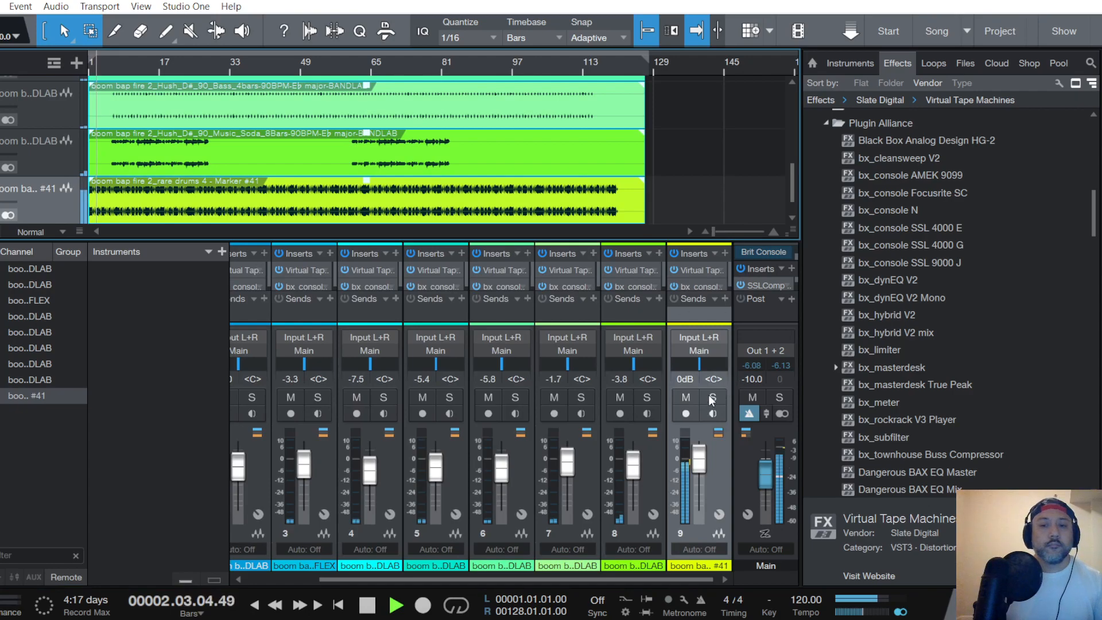
{"action": "left_click", "coordinate": [694, 269]}
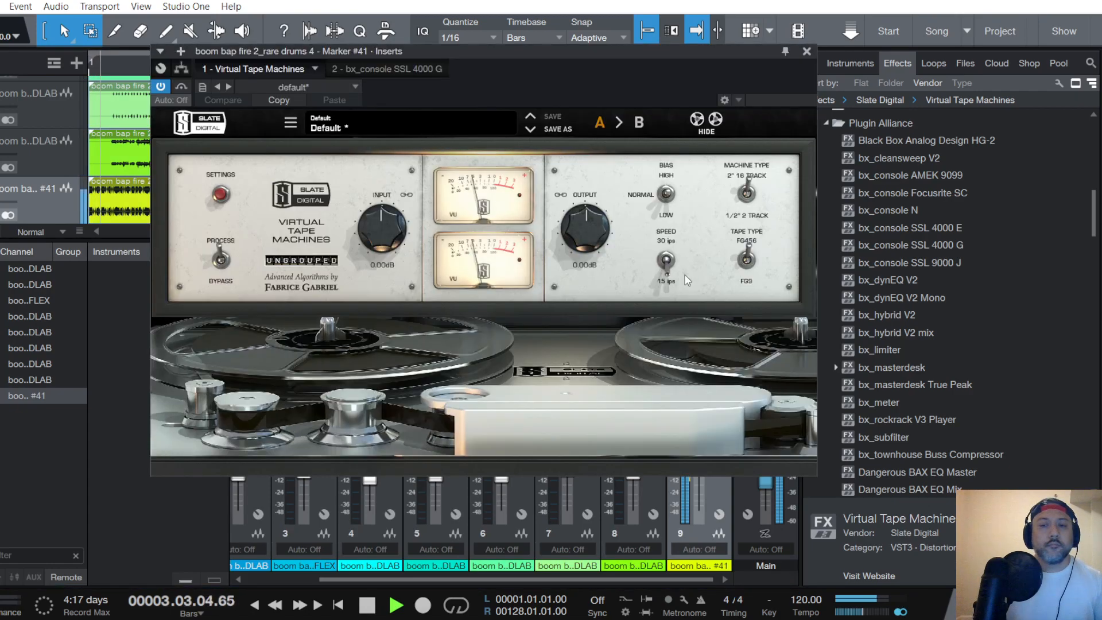
{"action": "scroll", "coordinate": [378, 222], "scroll_direction": "up", "scroll_amount": 3}
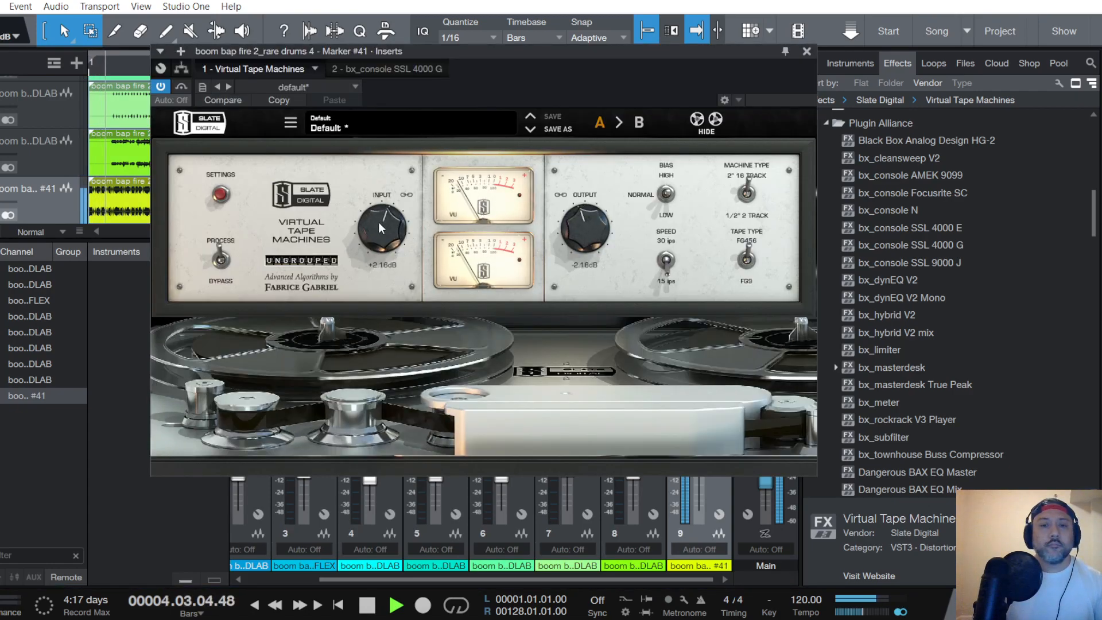
{"action": "left_click", "coordinate": [807, 52]}
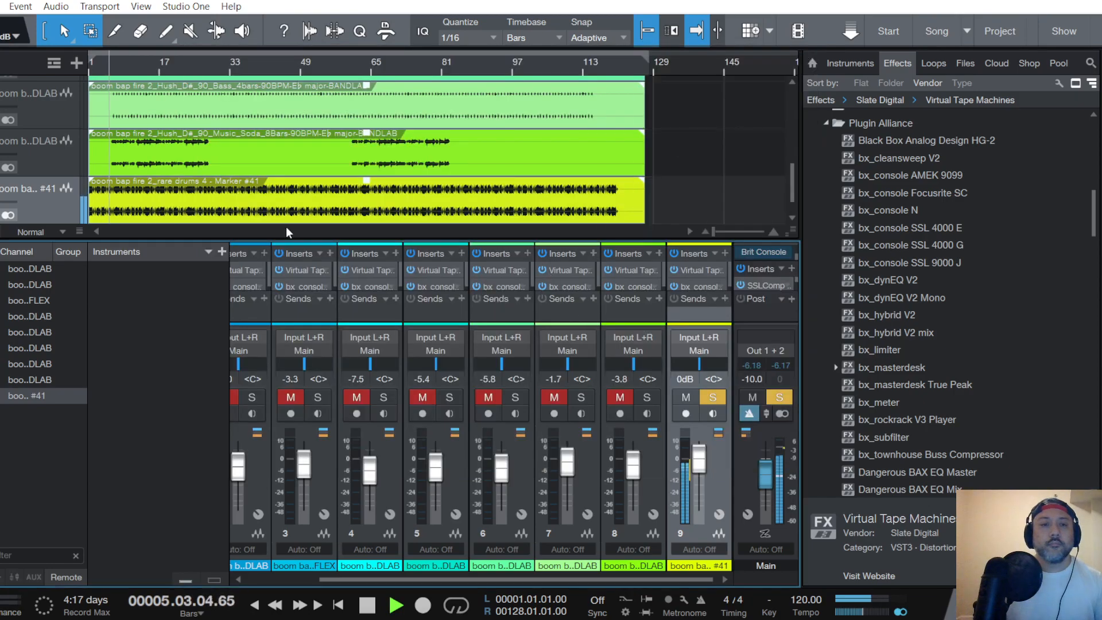
- Add the Music Soda channel to the solo and raise its Virtual Tape Machines input to +5.40 dB
{"action": "scroll", "coordinate": [73, 175], "scroll_direction": "up", "scroll_amount": 4}
{"action": "scroll", "coordinate": [73, 176], "scroll_direction": "down", "scroll_amount": 4}
{"action": "left_click", "coordinate": [68, 175]}
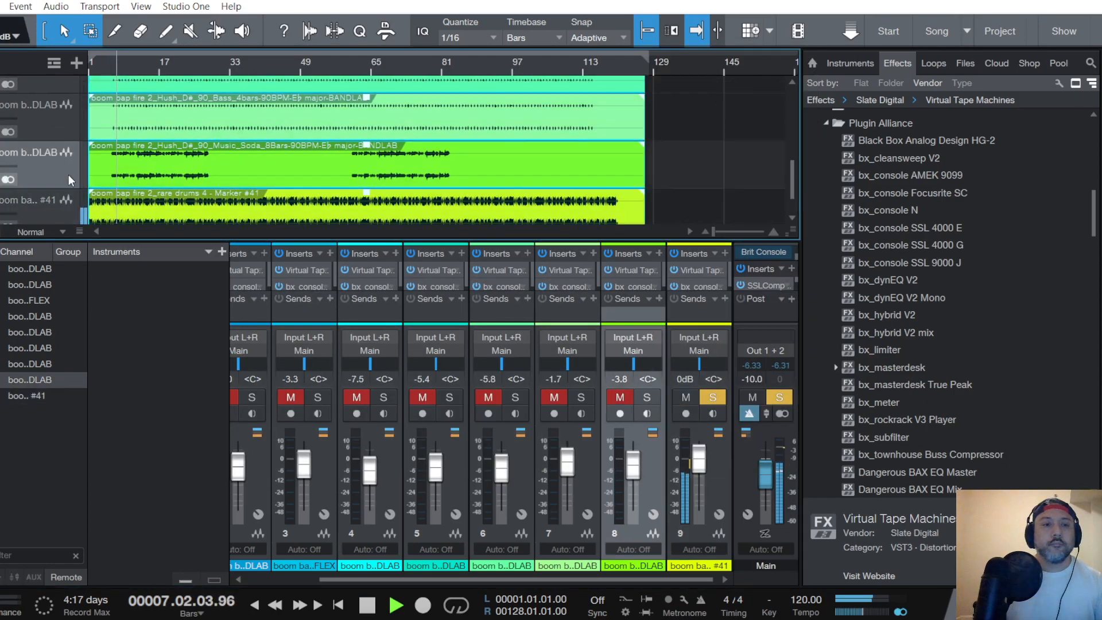
{"action": "left_click", "coordinate": [621, 397]}
{"action": "left_click", "coordinate": [634, 269]}
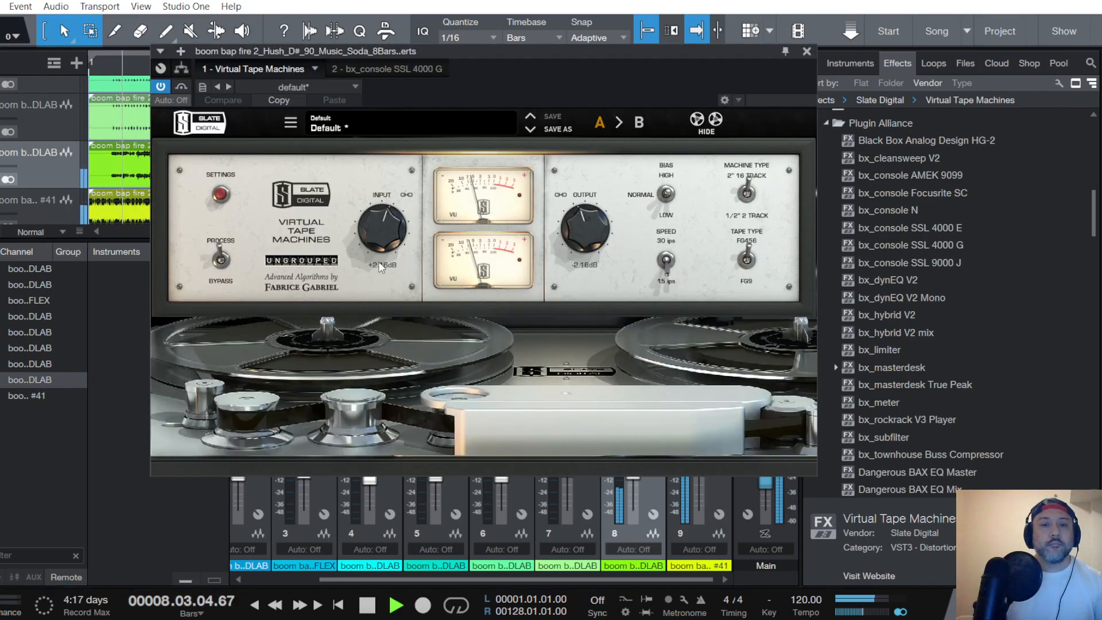
{"action": "scroll", "coordinate": [381, 225], "scroll_direction": "up", "scroll_amount": 2}
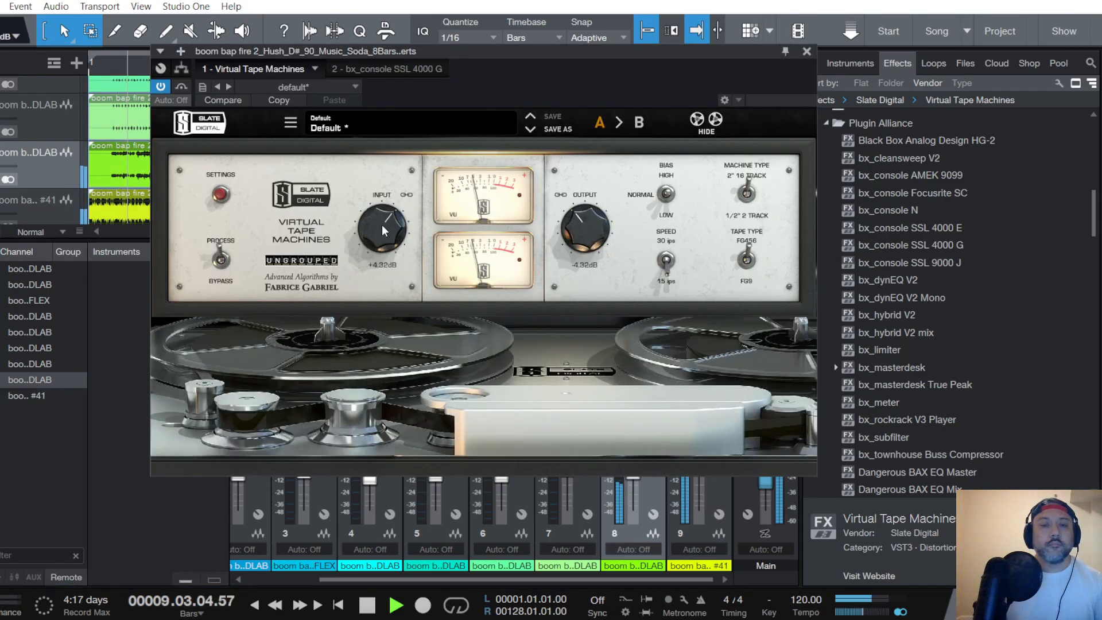
{"action": "scroll", "coordinate": [381, 225], "scroll_direction": "up", "scroll_amount": 1}
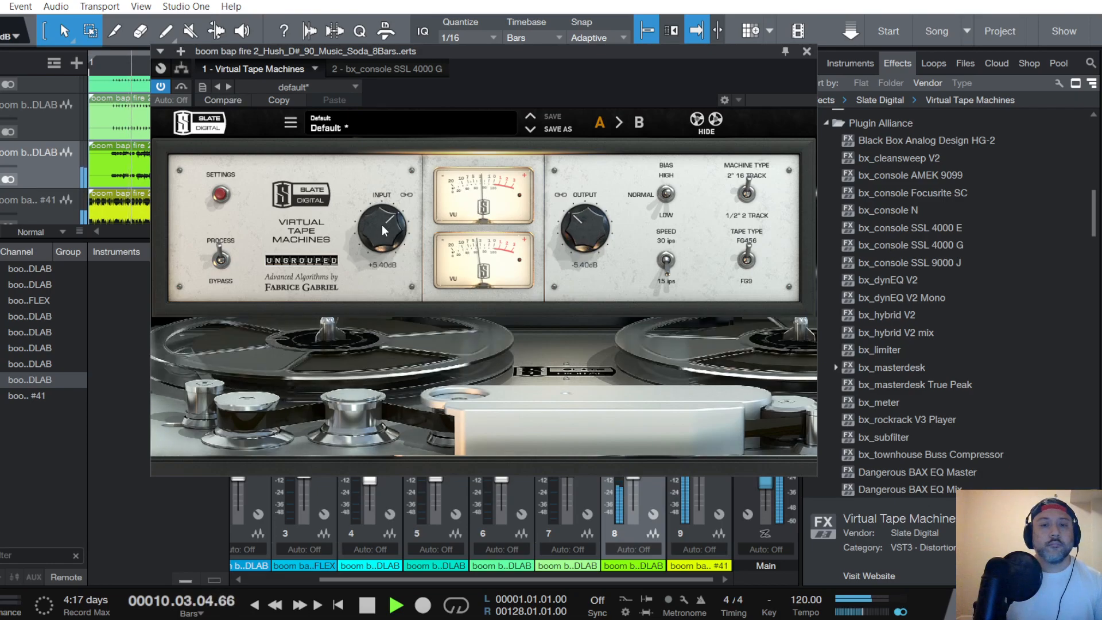
{"action": "left_click", "coordinate": [807, 52]}
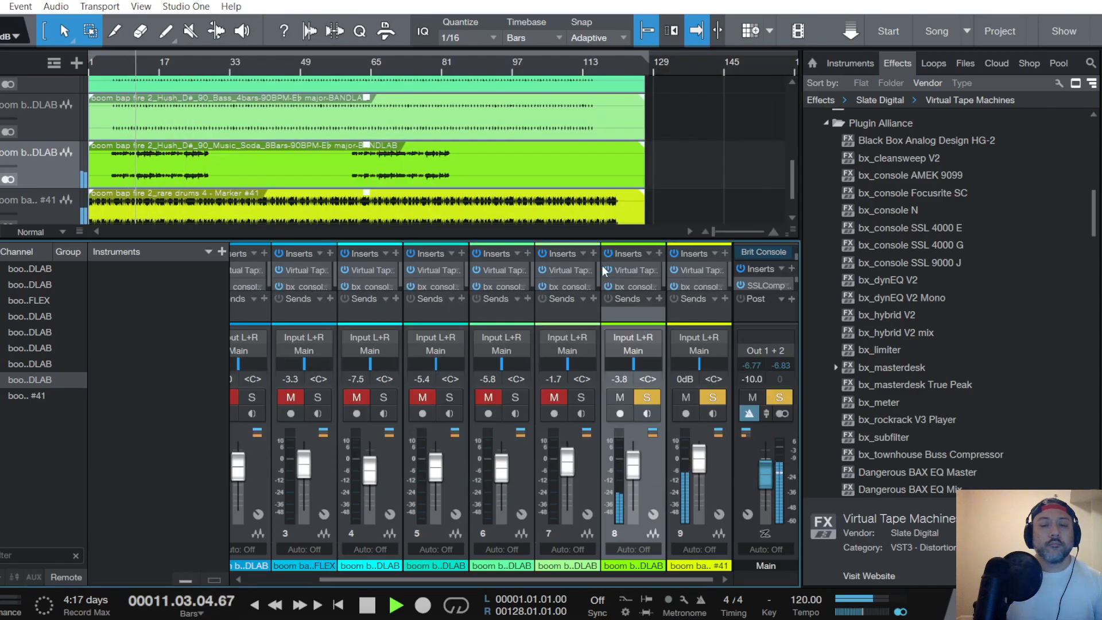
- Add the Bass channel to the solo and raise its Virtual Tape Machines input to +14.0 dB
{"action": "left_click", "coordinate": [52, 121]}
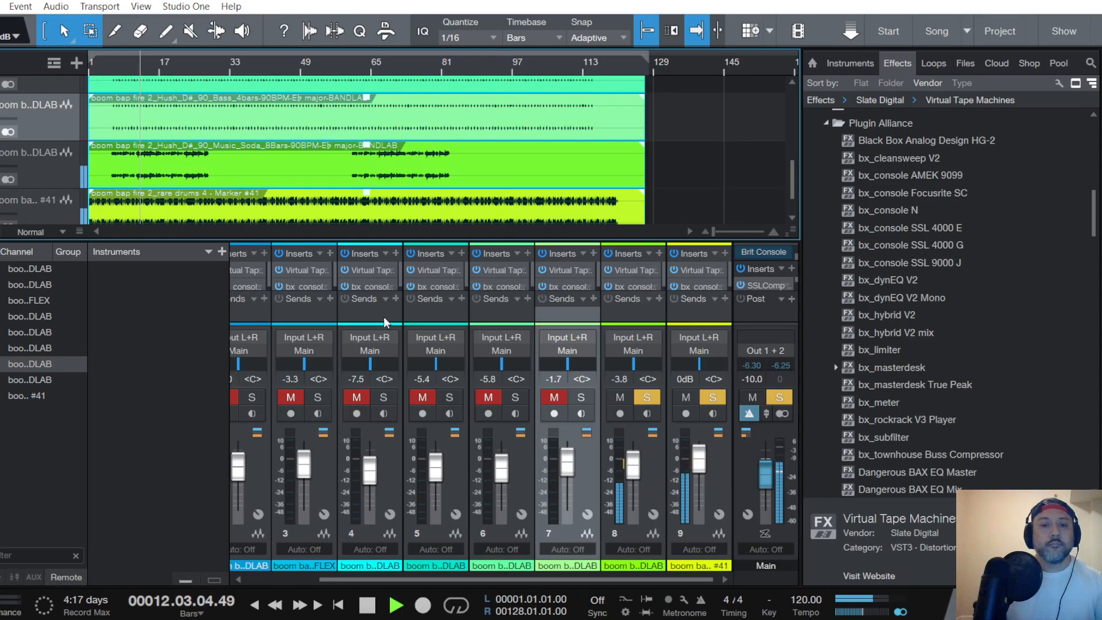
{"action": "left_click", "coordinate": [565, 267]}
{"action": "scroll", "coordinate": [380, 234], "scroll_direction": "up", "scroll_amount": 10}
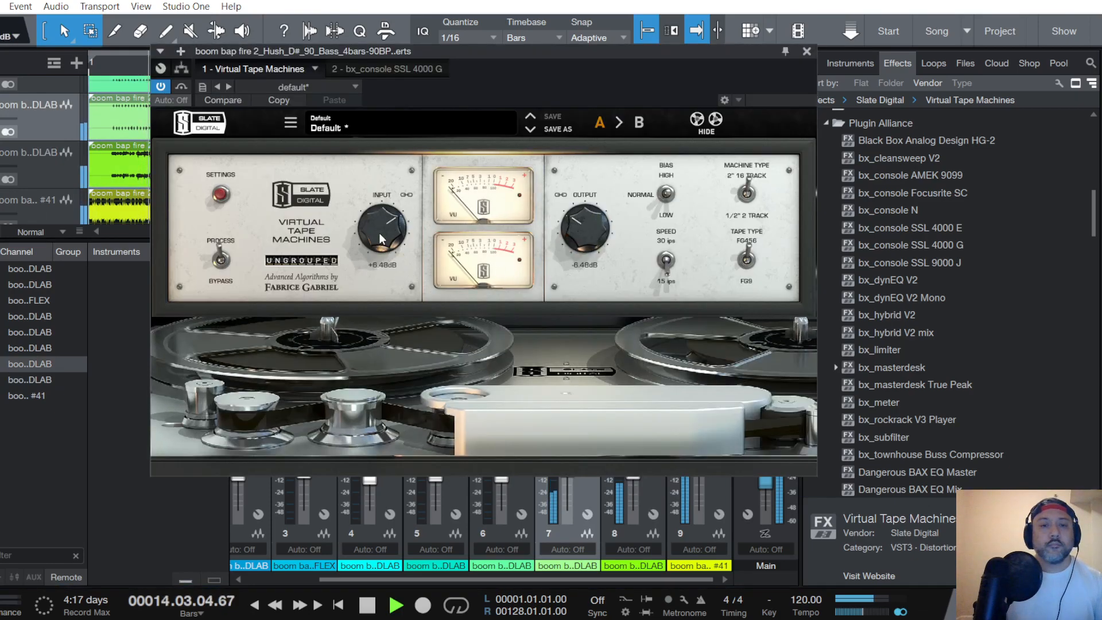
{"action": "scroll", "coordinate": [380, 236], "scroll_direction": "down", "scroll_amount": 4}
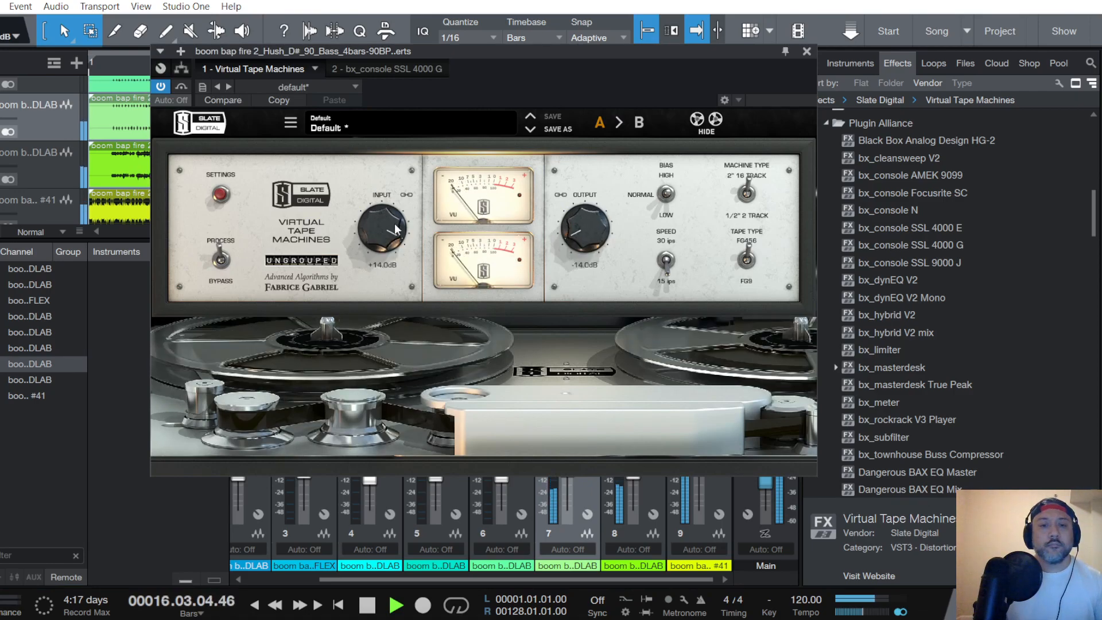
{"action": "left_click", "coordinate": [807, 51]}
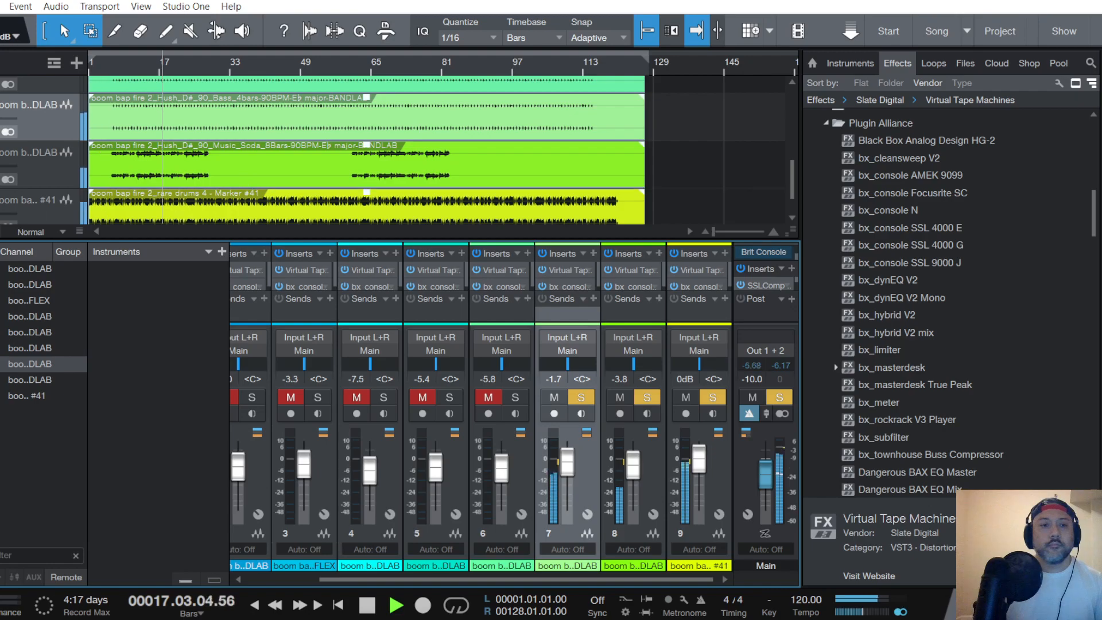
- Add the Clap5 channel to the solo and set its Virtual Tape Machines input to +15.8 dB
{"action": "scroll", "coordinate": [54, 127], "scroll_direction": "up", "scroll_amount": 2}
{"action": "left_click", "coordinate": [54, 128]}
{"action": "left_click", "coordinate": [488, 398]}
{"action": "left_click", "coordinate": [515, 398]}
{"action": "left_click", "coordinate": [497, 271]}
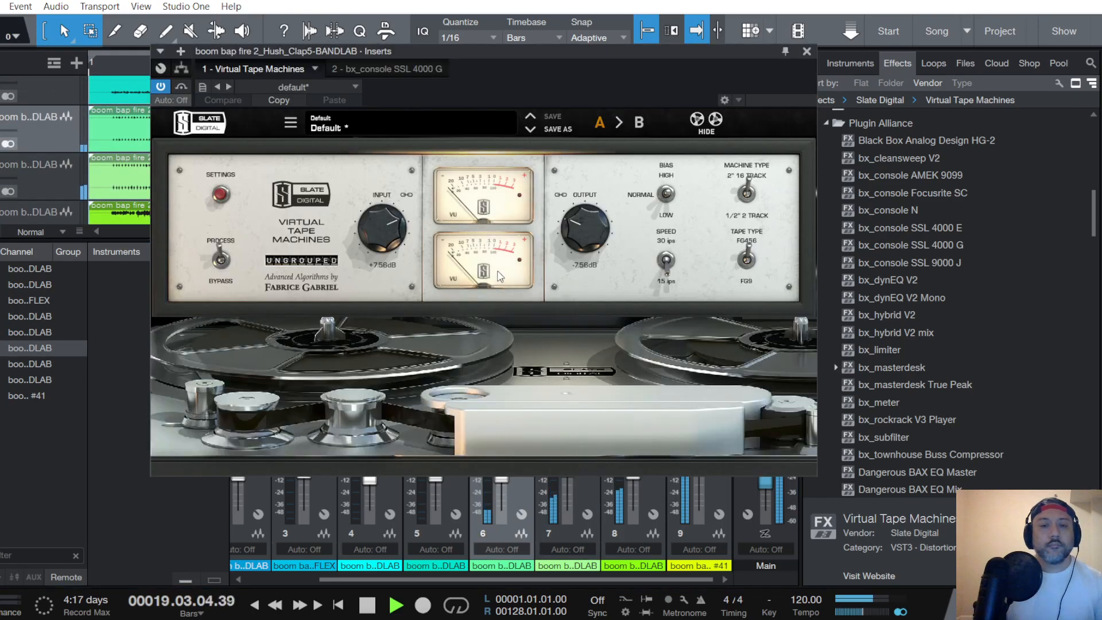
{"action": "scroll", "coordinate": [376, 229], "scroll_direction": "up", "scroll_amount": 5}
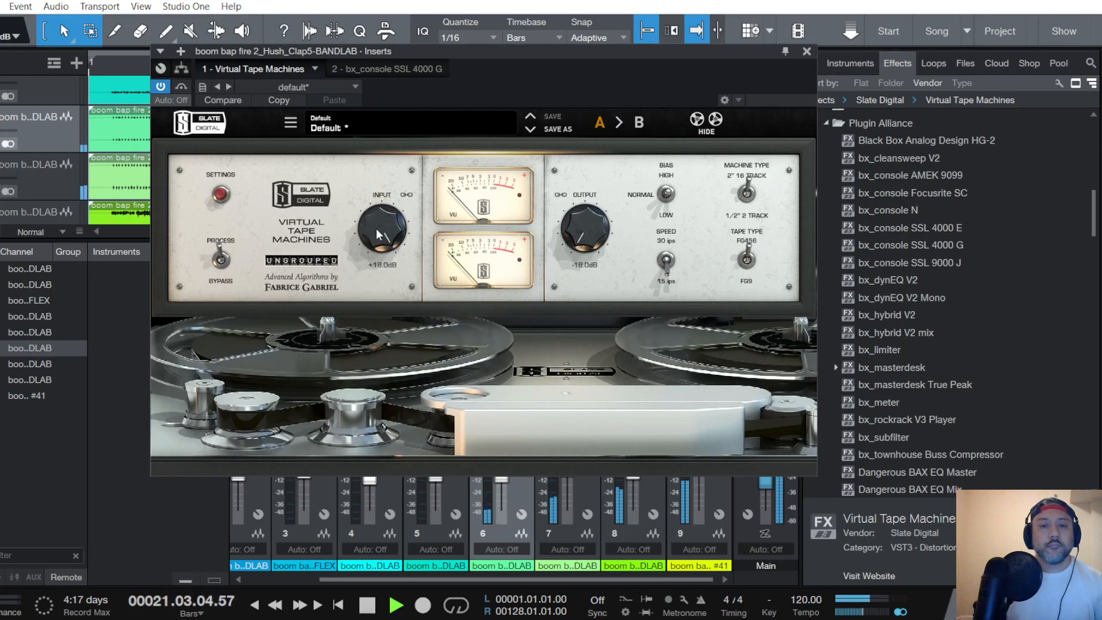
{"action": "scroll", "coordinate": [377, 229], "scroll_direction": "down", "scroll_amount": 1}
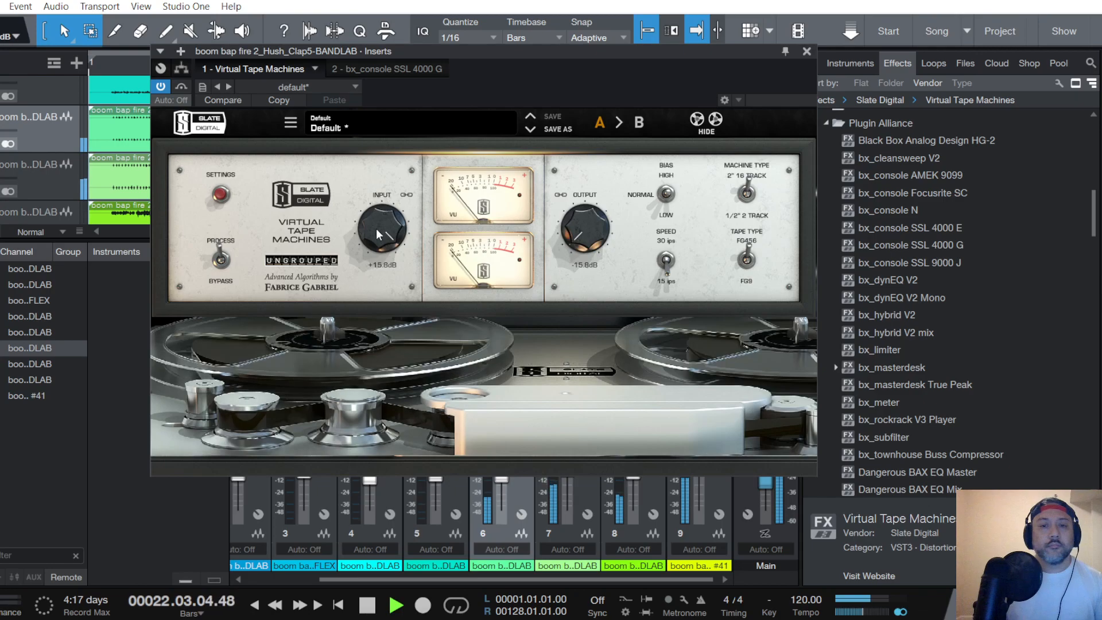
{"action": "left_click", "coordinate": [807, 51]}
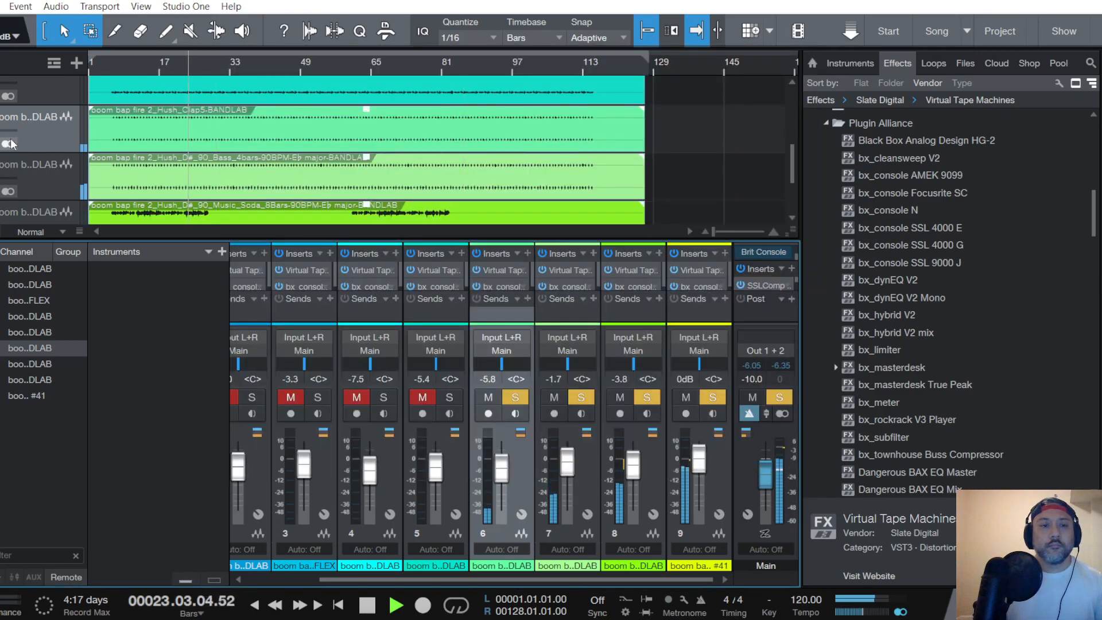
- Add the Hats Lightbox channel to the solo and raise its Virtual Tape Machines input to +16.2 dB
{"action": "scroll", "coordinate": [12, 143], "scroll_direction": "up", "scroll_amount": 2}
{"action": "left_click", "coordinate": [29, 134]}
{"action": "left_click", "coordinate": [423, 399]}
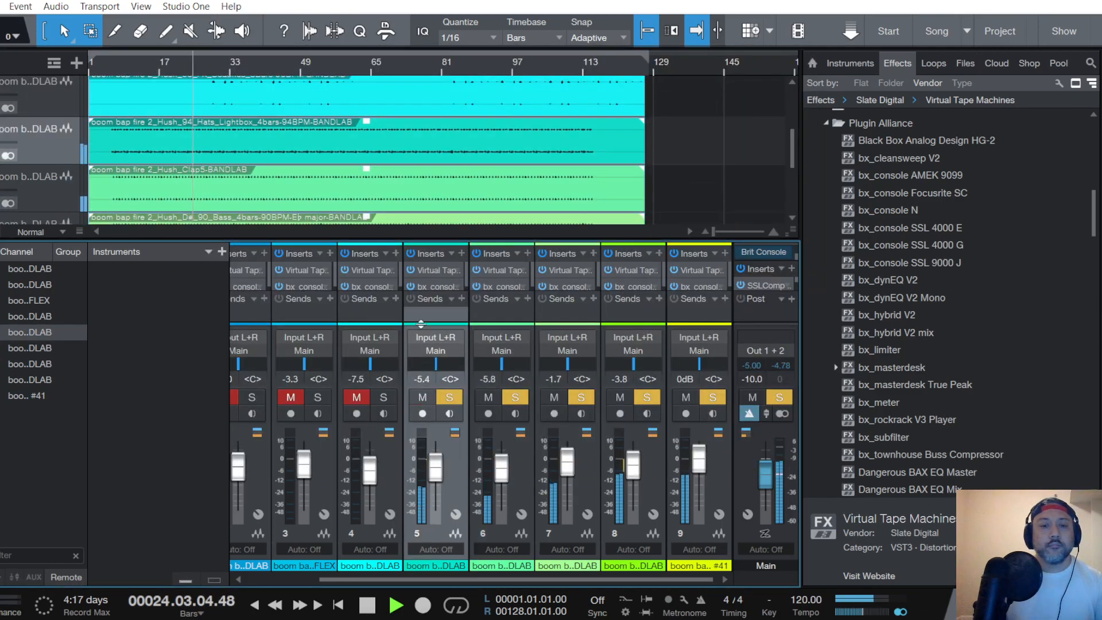
{"action": "left_click", "coordinate": [429, 274]}
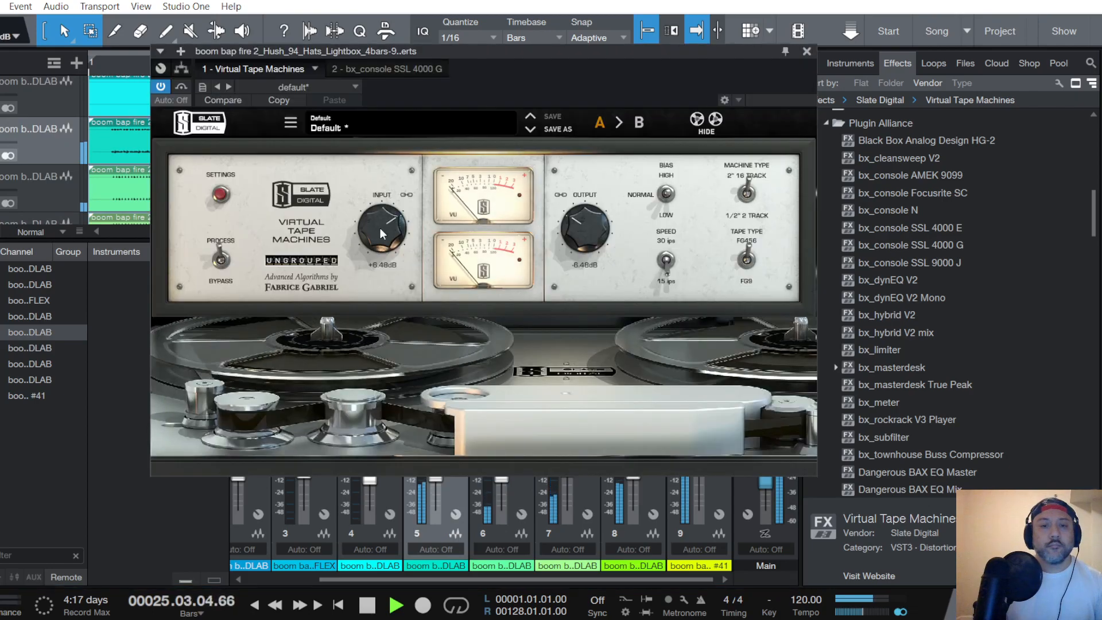
{"action": "scroll", "coordinate": [380, 229], "scroll_direction": "up", "scroll_amount": 4}
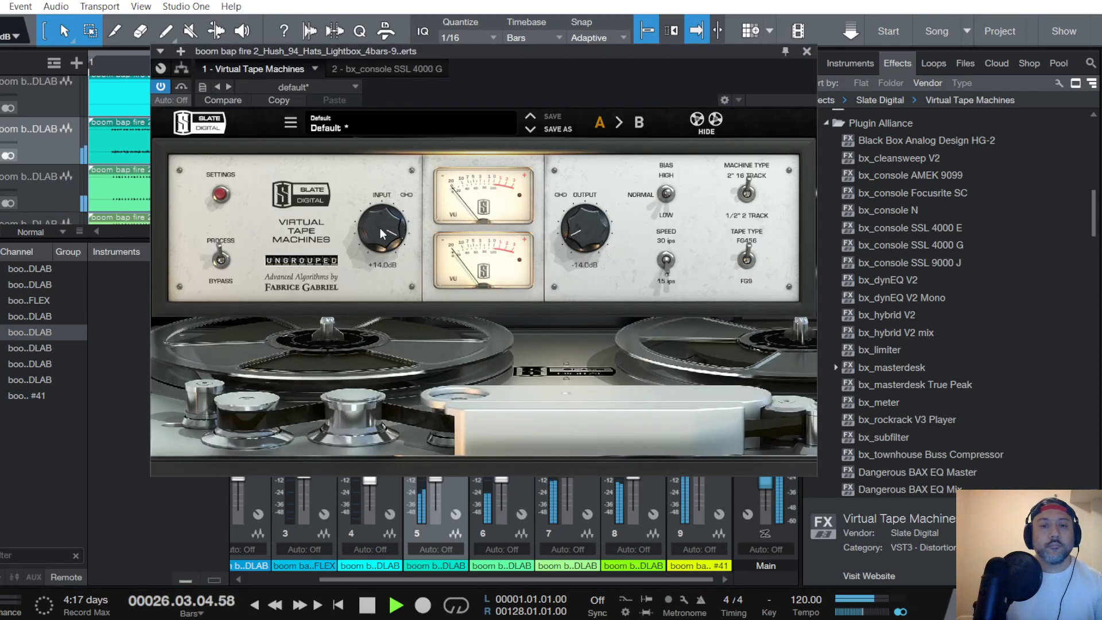
{"action": "scroll", "coordinate": [380, 228], "scroll_direction": "up", "scroll_amount": 3}
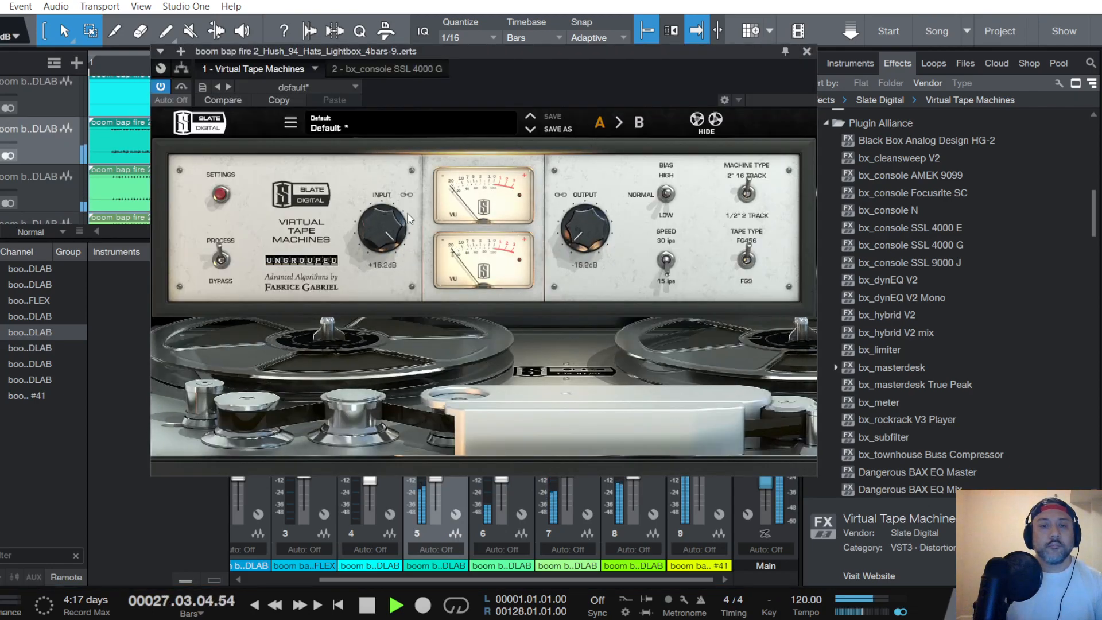
- Add the FX Beaches channel to the solo and raise its Virtual Tape Machines input to about +13.0 dB
{"action": "left_click", "coordinate": [808, 51]}
{"action": "scroll", "coordinate": [29, 113], "scroll_direction": "up", "scroll_amount": 1}
{"action": "left_click", "coordinate": [51, 134]}
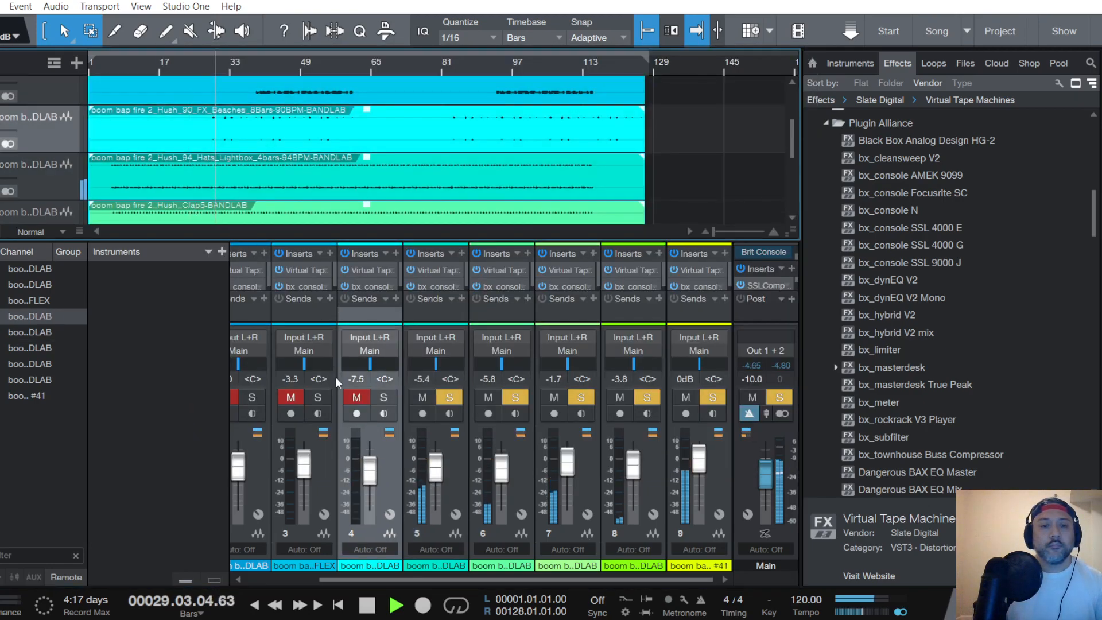
{"action": "left_click", "coordinate": [357, 401]}
{"action": "left_click", "coordinate": [371, 269]}
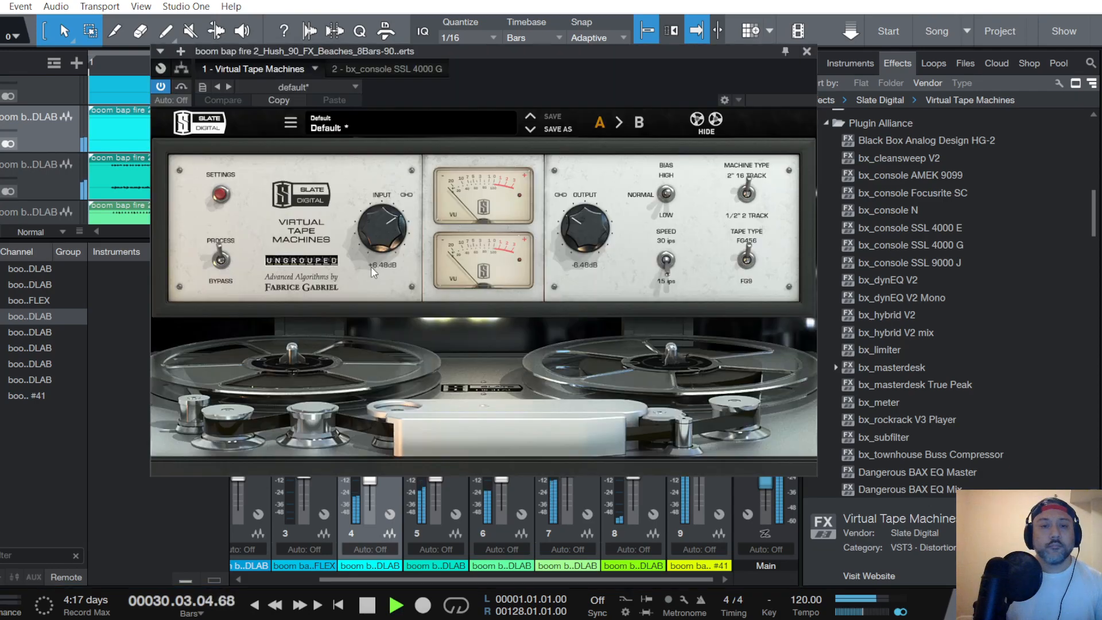
{"action": "scroll", "coordinate": [378, 222], "scroll_direction": "up", "scroll_amount": 3}
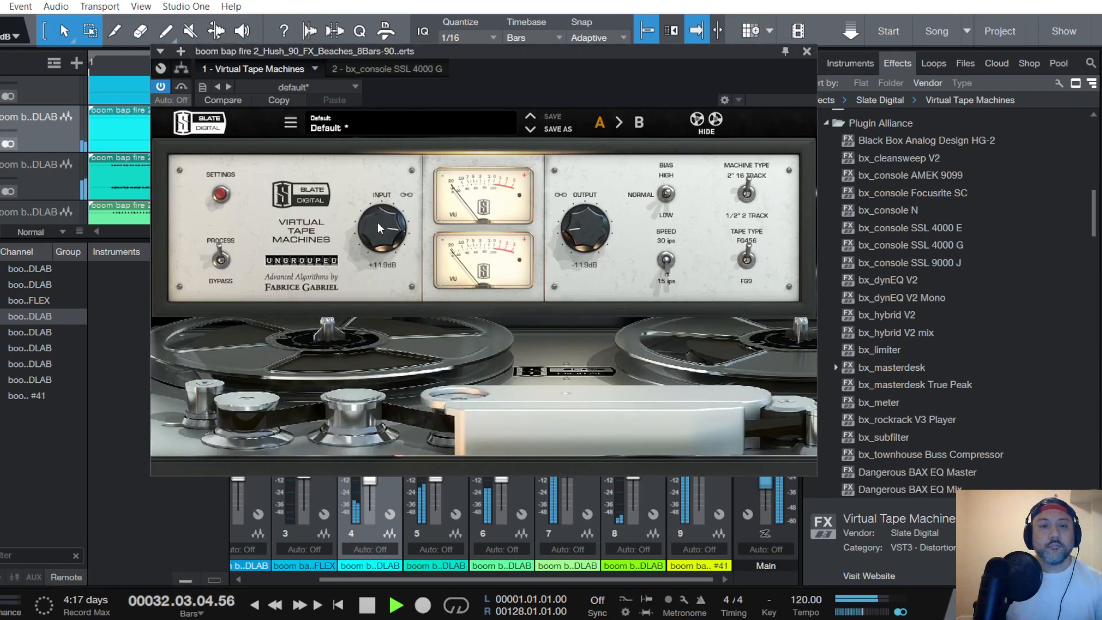
{"action": "scroll", "coordinate": [378, 222], "scroll_direction": "up", "scroll_amount": 1}
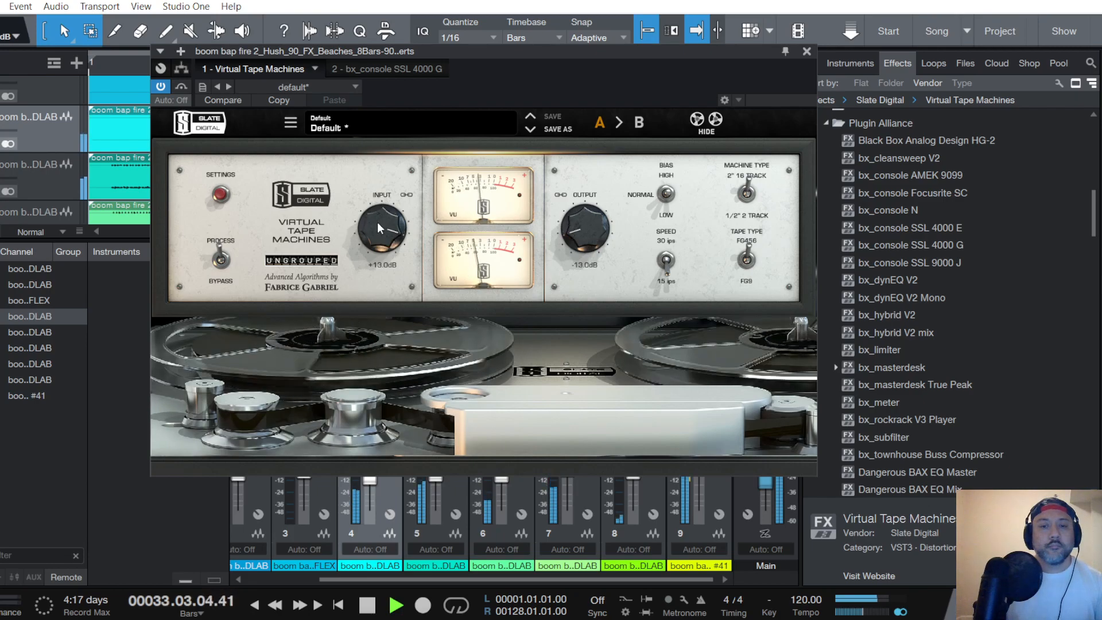
{"action": "scroll", "coordinate": [377, 222], "scroll_direction": "up", "scroll_amount": 3}
{"action": "scroll", "coordinate": [378, 223], "scroll_direction": "down", "scroll_amount": 1}
{"action": "left_click", "coordinate": [807, 51]}
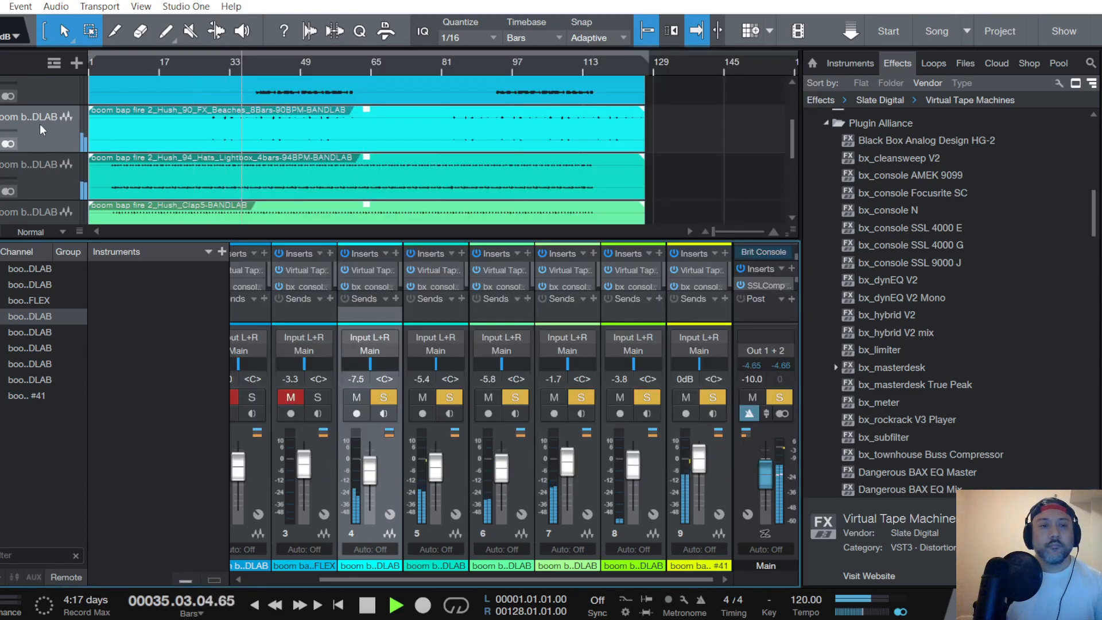
- Add the FLEX channel to the solo and set its Virtual Tape Machines input to +4.32 dB
{"action": "scroll", "coordinate": [40, 123], "scroll_direction": "up", "scroll_amount": 1}
{"action": "left_click", "coordinate": [36, 122]}
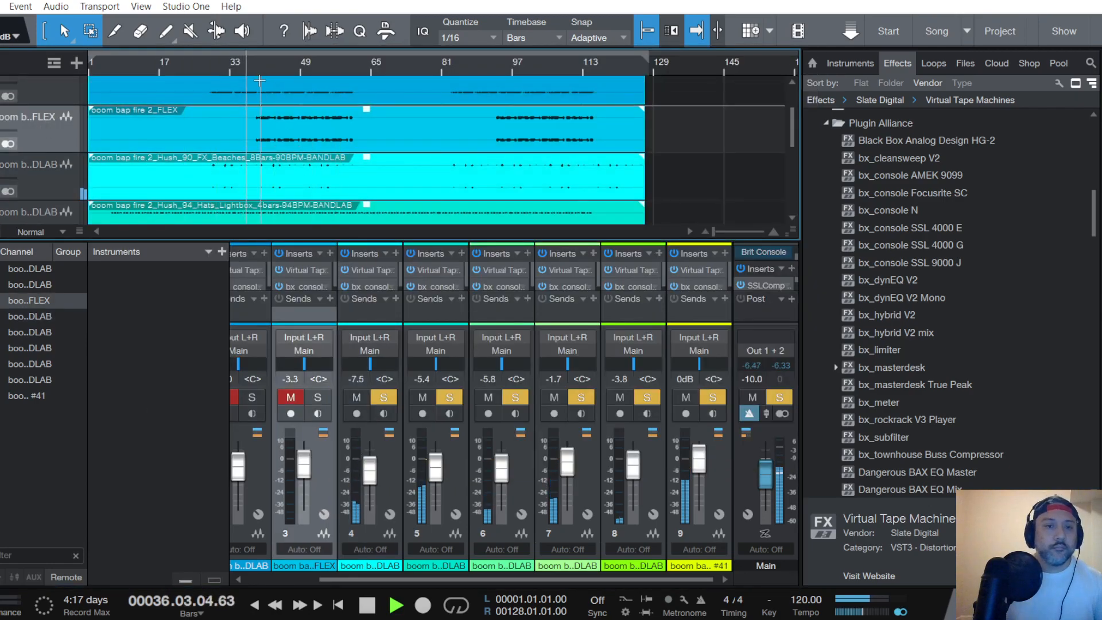
{"action": "scroll", "coordinate": [42, 121], "scroll_direction": "up", "scroll_amount": 1}
{"action": "left_click", "coordinate": [44, 117]}
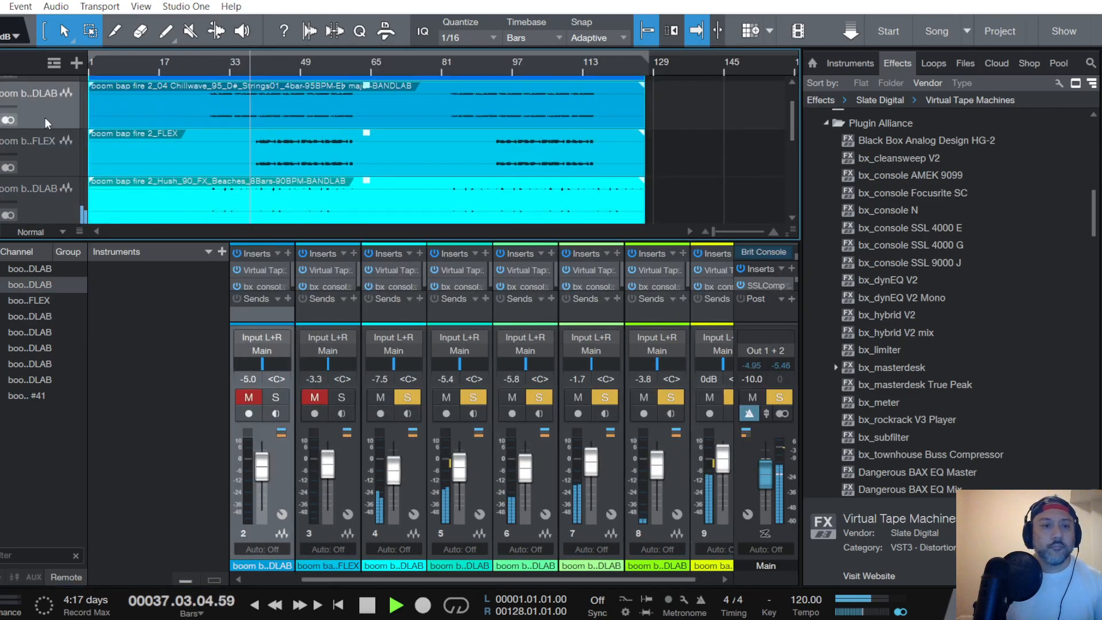
{"action": "left_click", "coordinate": [75, 172]}
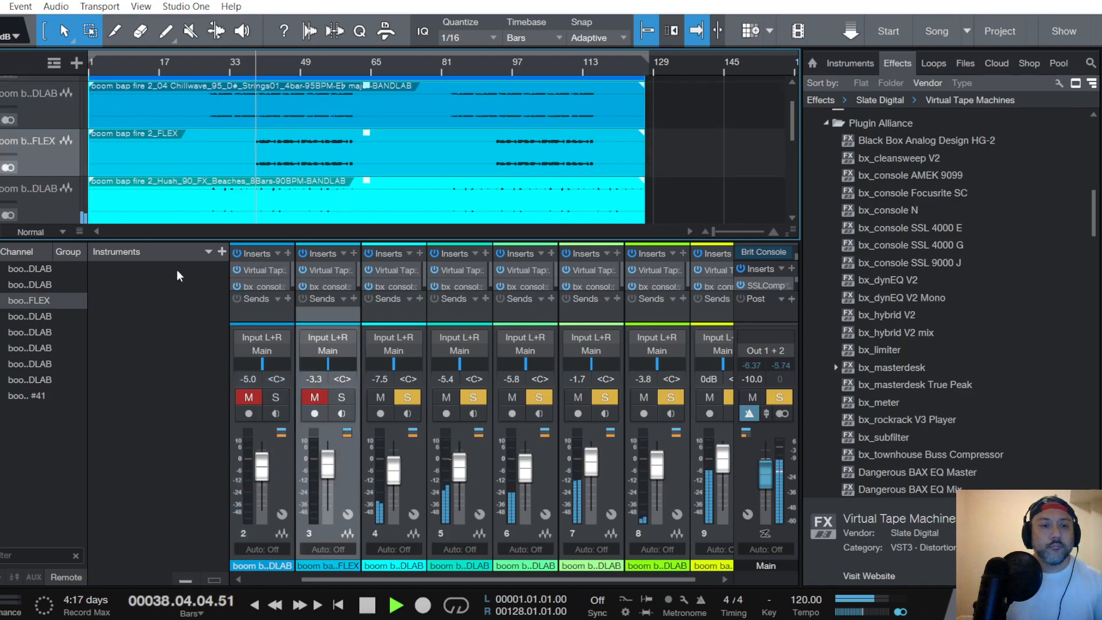
{"action": "left_click", "coordinate": [326, 269]}
{"action": "scroll", "coordinate": [378, 223], "scroll_direction": "up", "scroll_amount": 3}
{"action": "scroll", "coordinate": [377, 222], "scroll_direction": "down", "scroll_amount": 1}
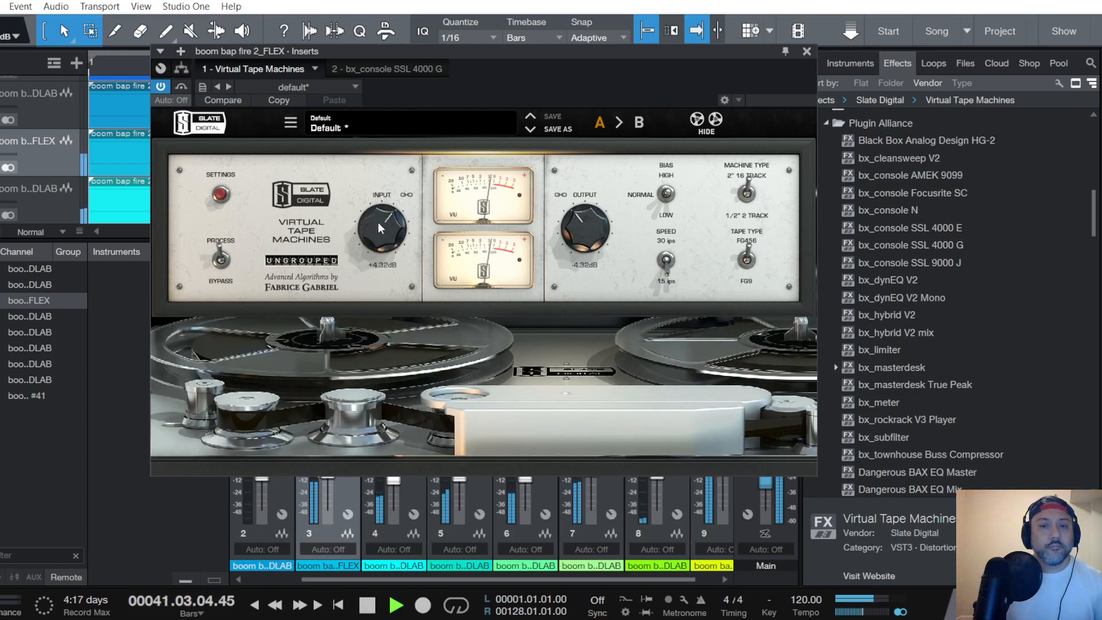
{"action": "left_click", "coordinate": [806, 51]}
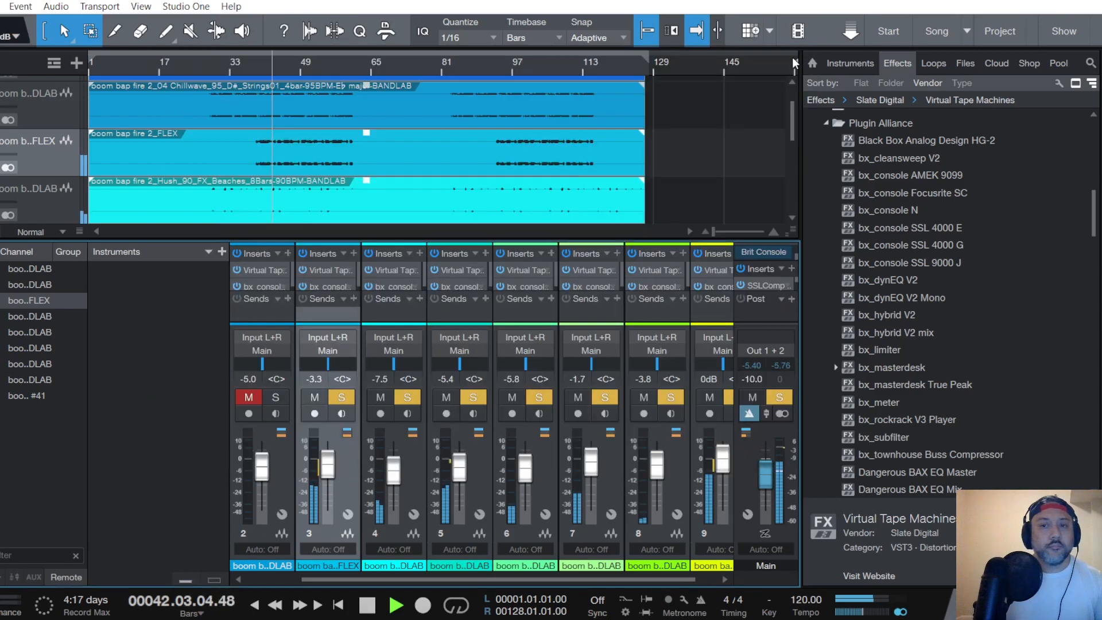
- Add the Chillwave Strings01 channel to the solo and raise its Virtual Tape Machines input to +14.0 dB
{"action": "left_click", "coordinate": [47, 112]}
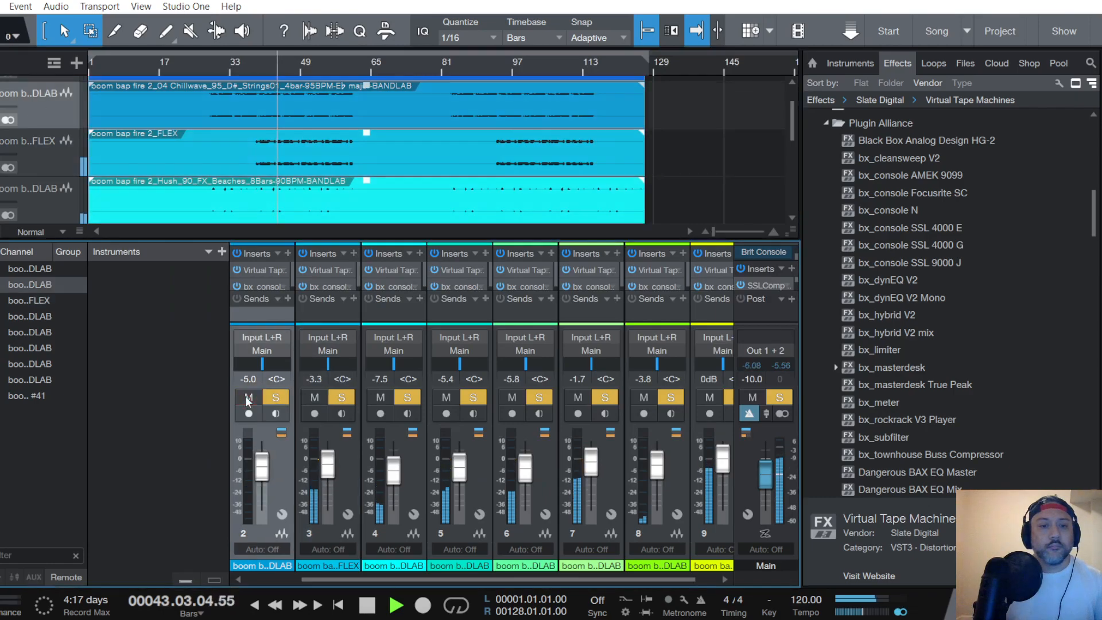
{"action": "left_click", "coordinate": [260, 267]}
{"action": "scroll", "coordinate": [377, 215], "scroll_direction": "up", "scroll_amount": 6}
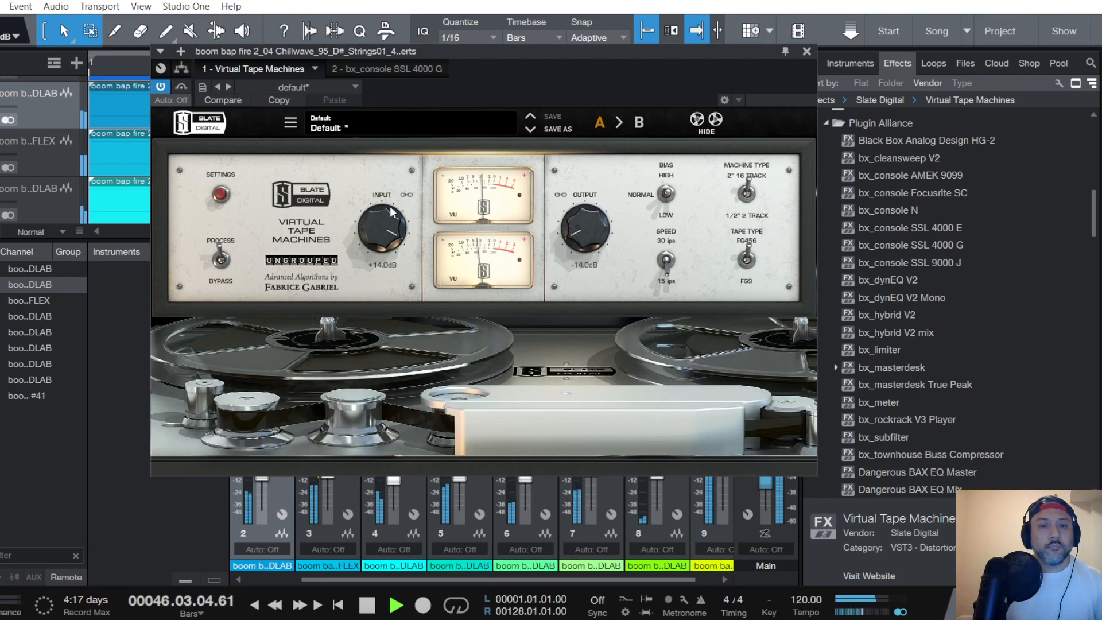
{"action": "left_click", "coordinate": [807, 51]}
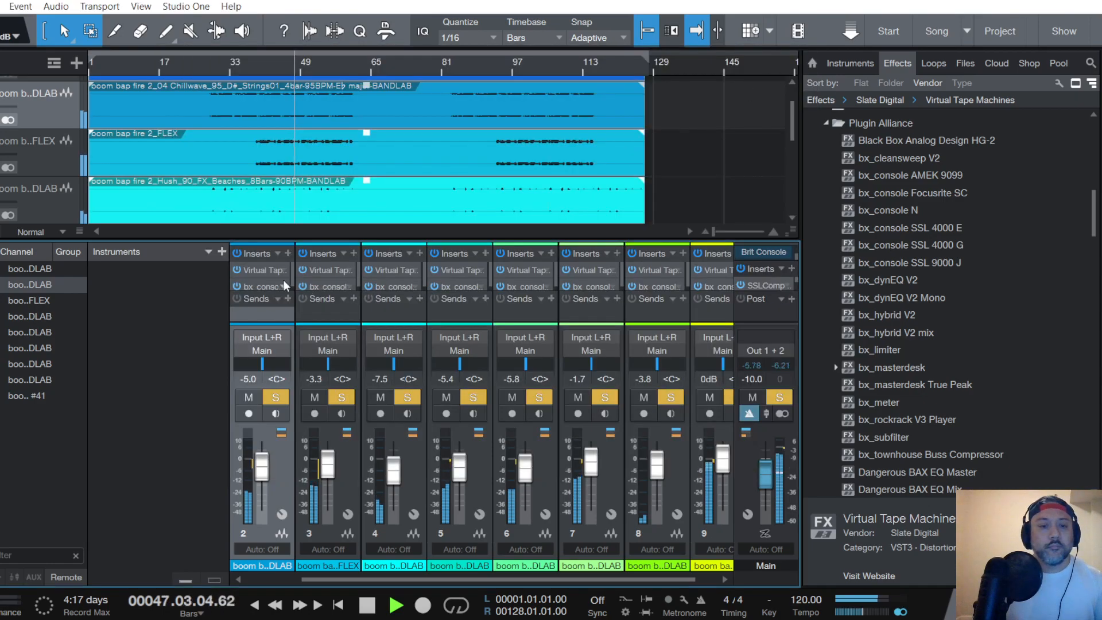
- Add the Chillwave Keys02 channel to the solo and set its Virtual Tape Machines input to +10.8 dB
{"action": "scroll", "coordinate": [15, 150], "scroll_direction": "up", "scroll_amount": 1}
{"action": "key", "text": "ctrl+a"}
{"action": "left_click", "coordinate": [267, 270]}
{"action": "scroll", "coordinate": [384, 224], "scroll_direction": "up", "scroll_amount": 8}
{"action": "scroll", "coordinate": [385, 223], "scroll_direction": "down", "scroll_amount": 1}
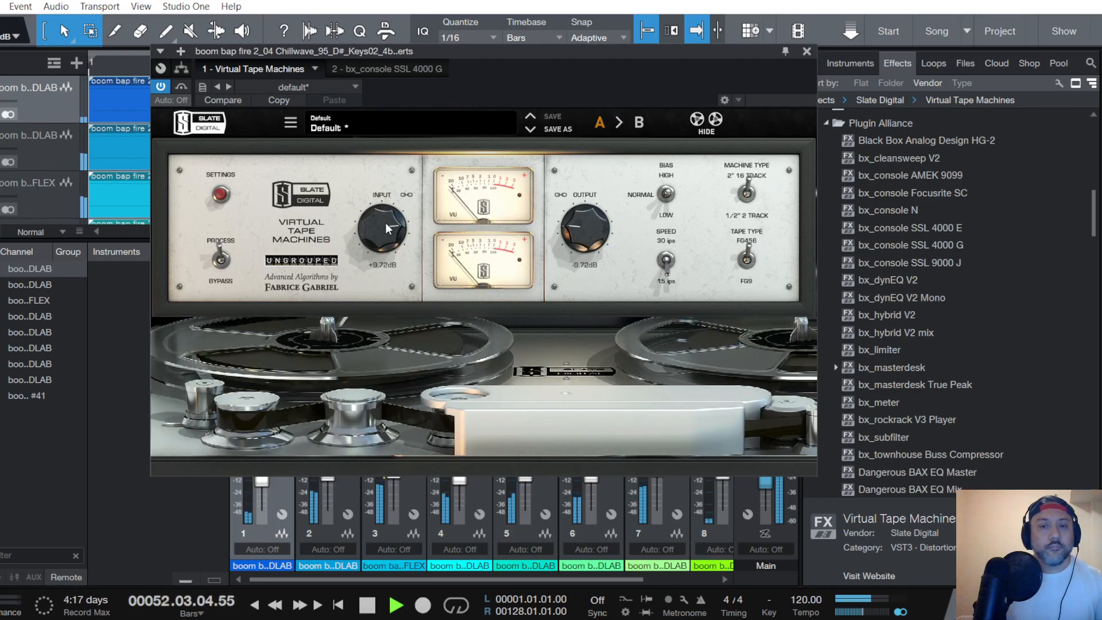
{"action": "scroll", "coordinate": [385, 223], "scroll_direction": "up", "scroll_amount": 1}
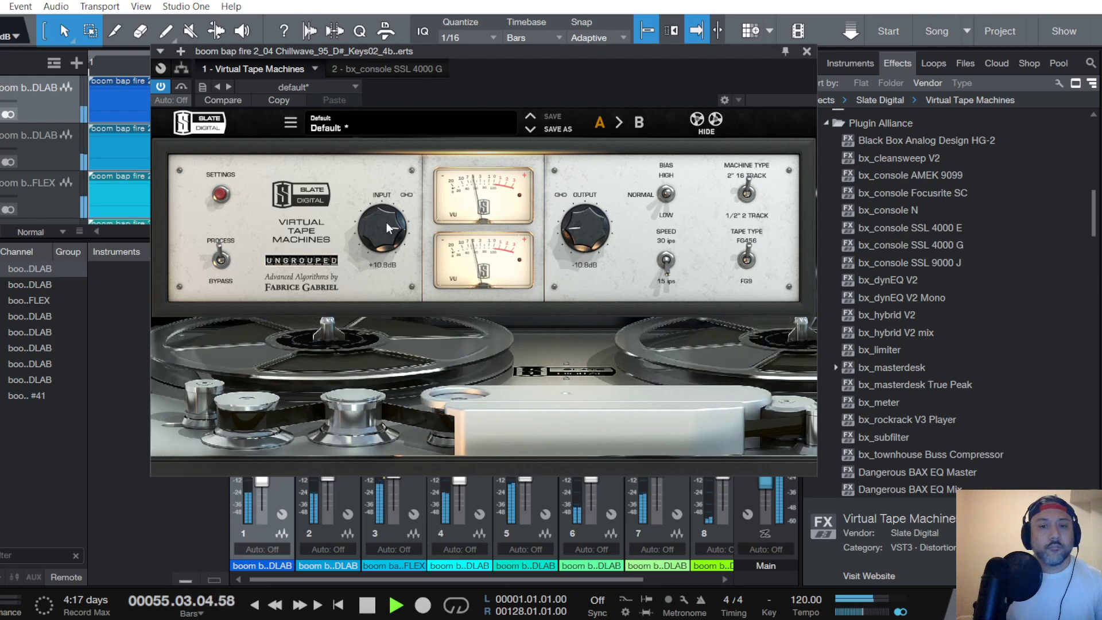
{"action": "left_click", "coordinate": [807, 51]}
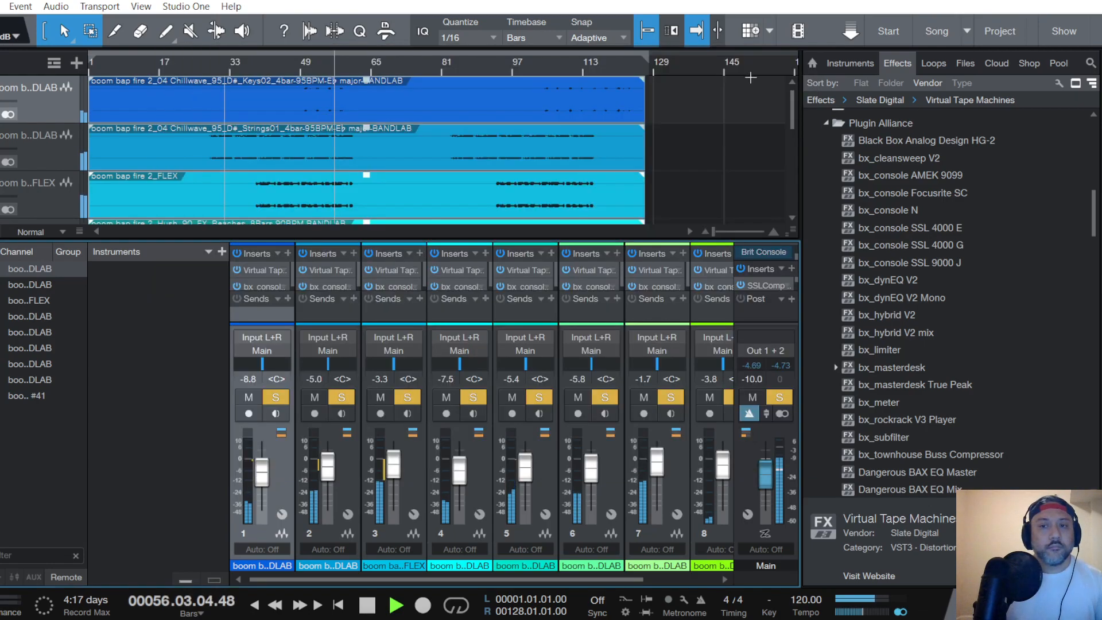
- Clear the solo on all channels and check the Main bus's SSLComp and Virtual Tape Machines during full-mix playback
{"action": "scroll", "coordinate": [30, 130], "scroll_direction": "down", "scroll_amount": 4}
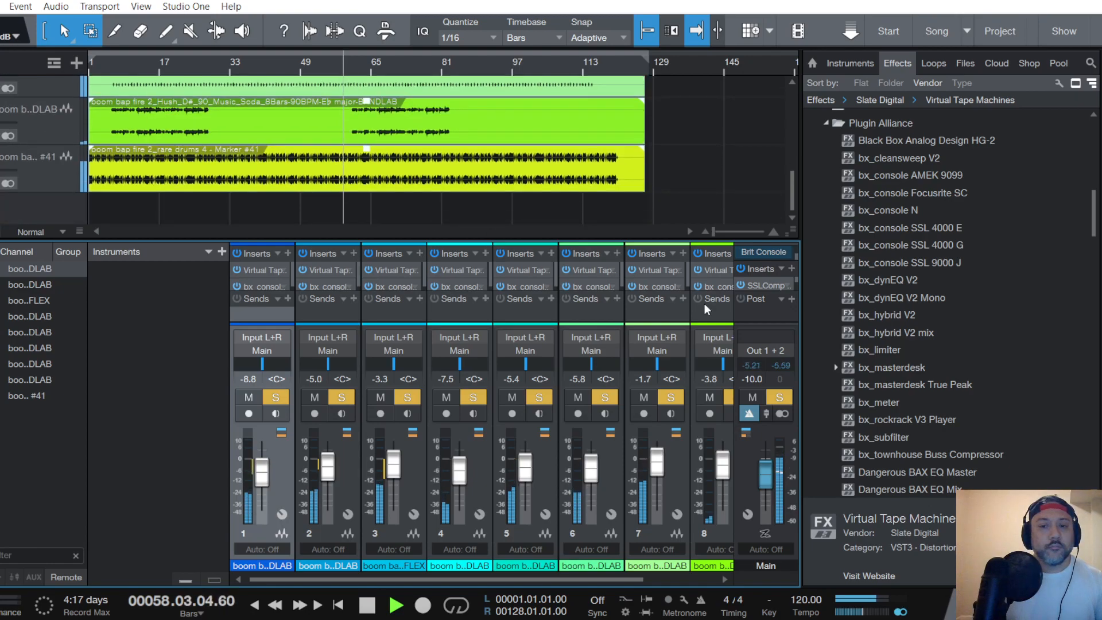
{"action": "left_click", "coordinate": [780, 397]}
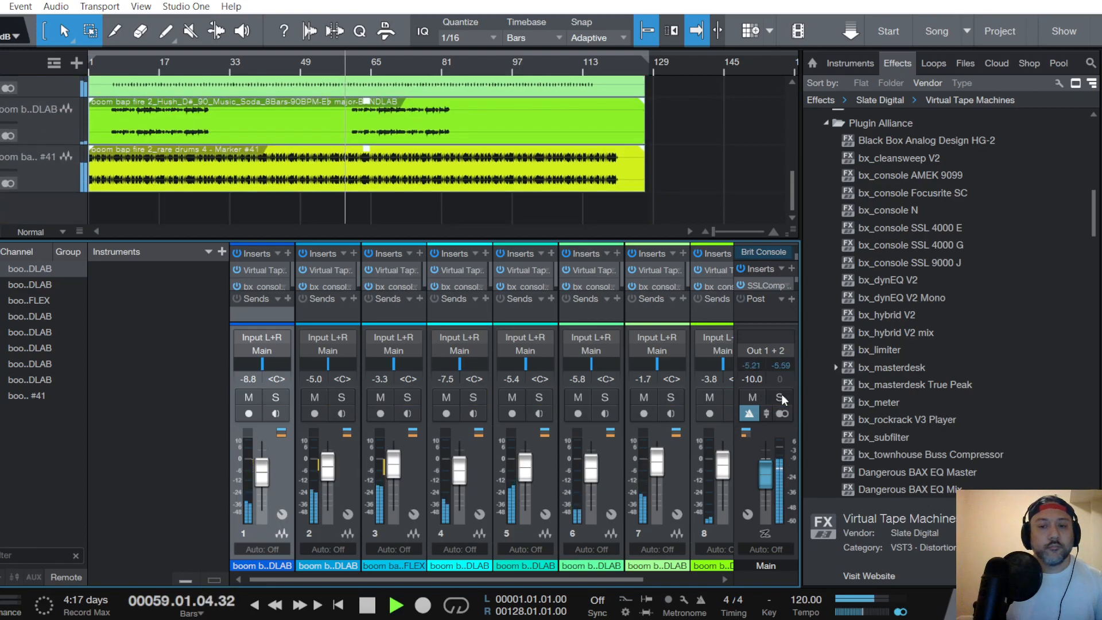
{"action": "left_click", "coordinate": [769, 285]}
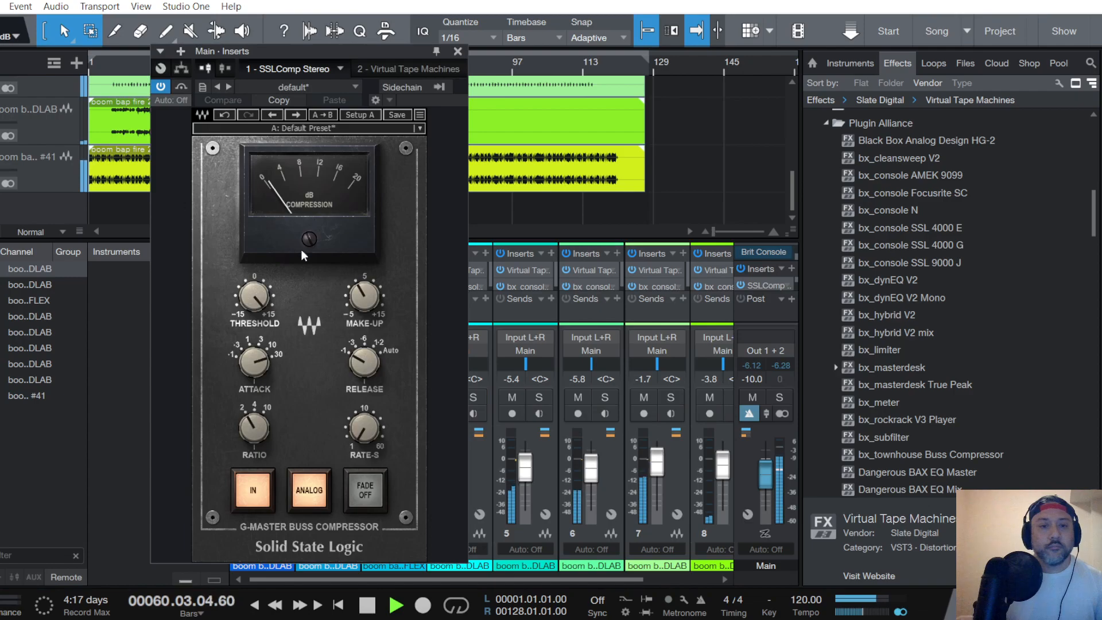
{"action": "left_click", "coordinate": [408, 69]}
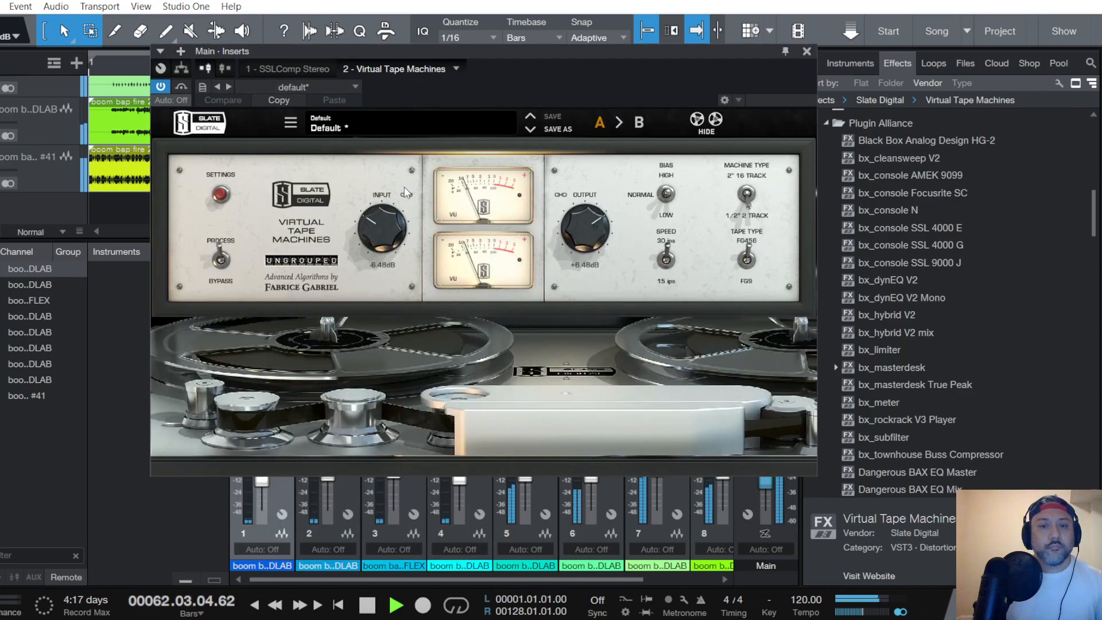
{"action": "left_click", "coordinate": [807, 51]}
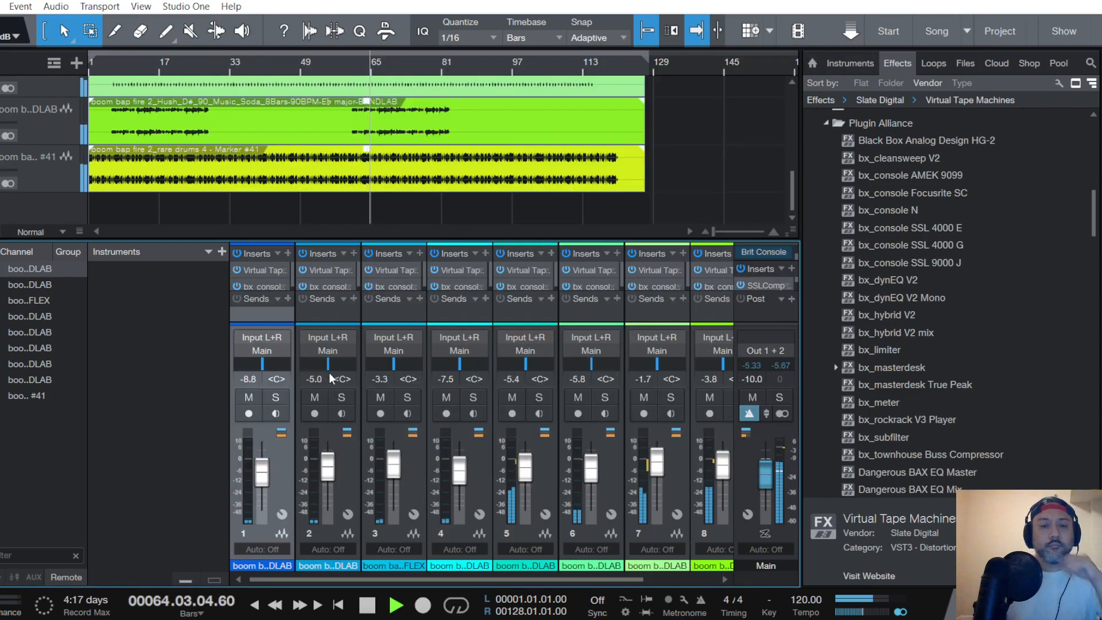
- Examine the meters of the bx_console SSL 4000 G on the rare drums channel during playback
{"action": "scroll", "coordinate": [29, 126], "scroll_direction": "up", "scroll_amount": 3}
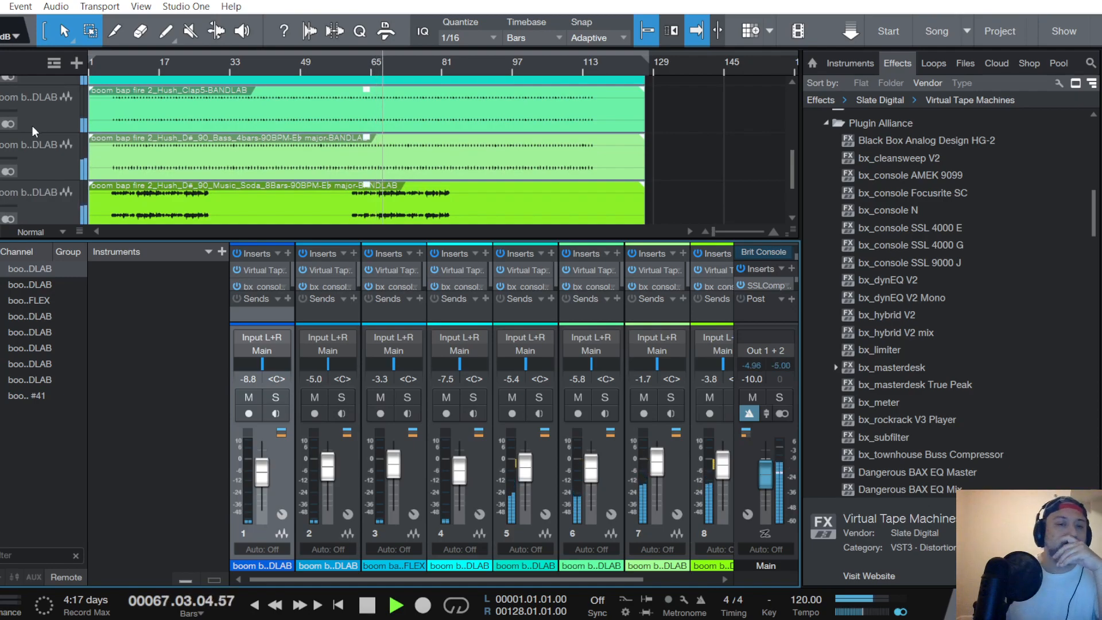
{"action": "scroll", "coordinate": [32, 126], "scroll_direction": "down", "scroll_amount": 3}
{"action": "left_click", "coordinate": [109, 214]}
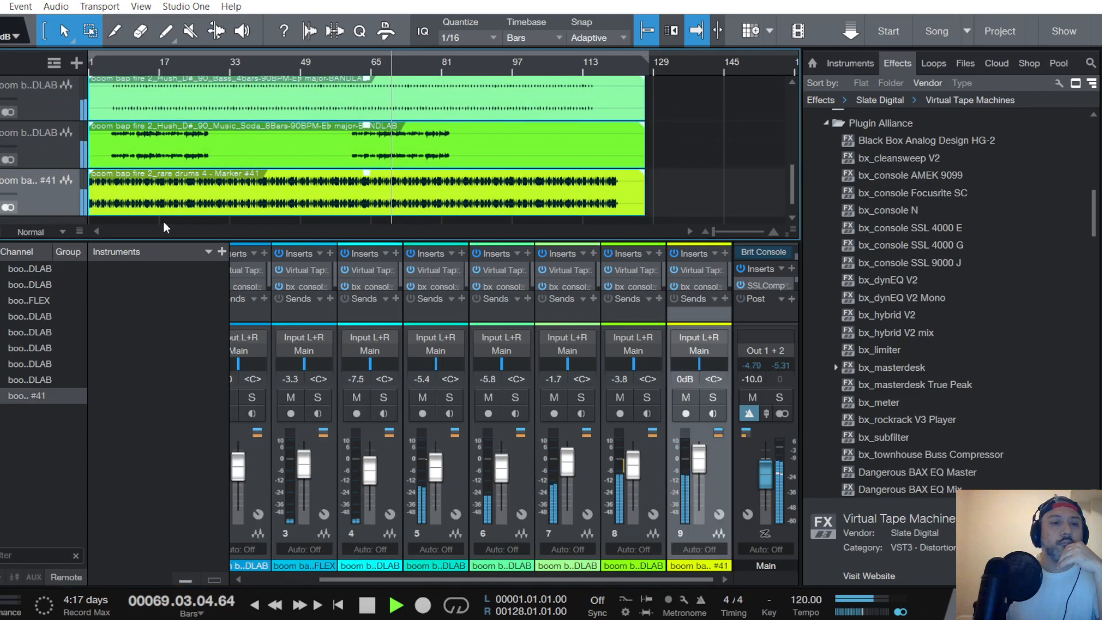
{"action": "left_click", "coordinate": [701, 282]}
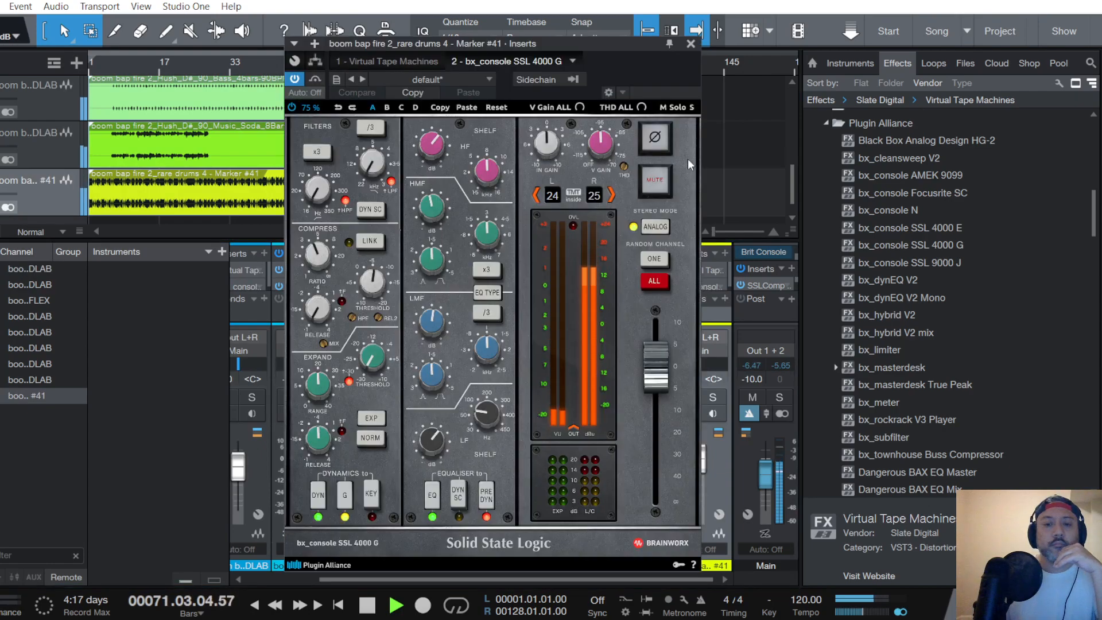
{"action": "left_click", "coordinate": [691, 44]}
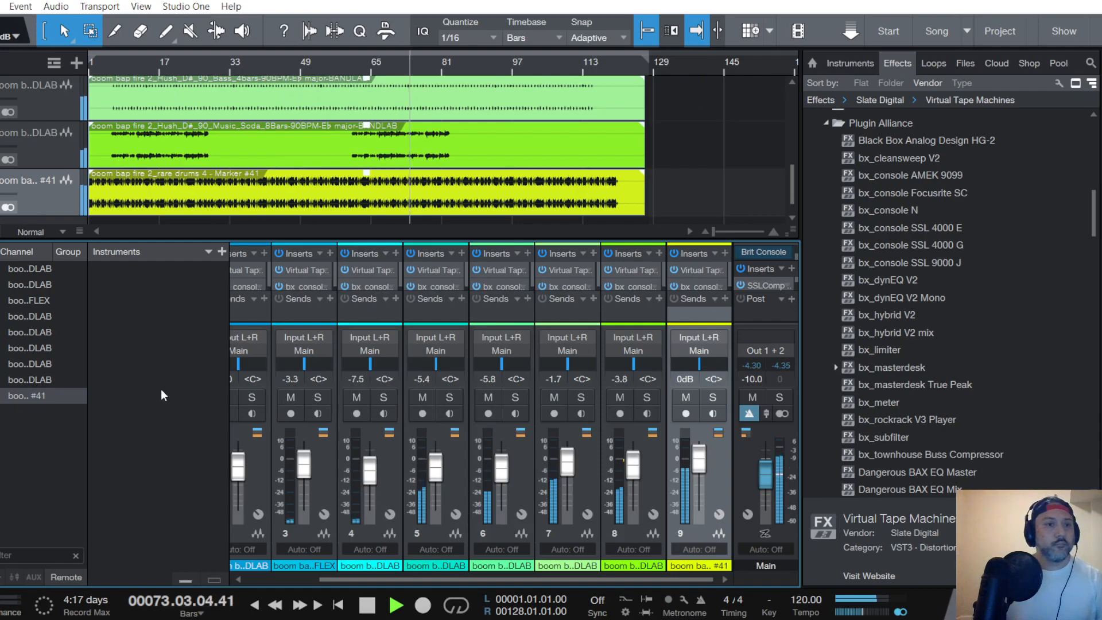
- Save the song and stop playback
{"action": "left_click", "coordinate": [0, 6]}
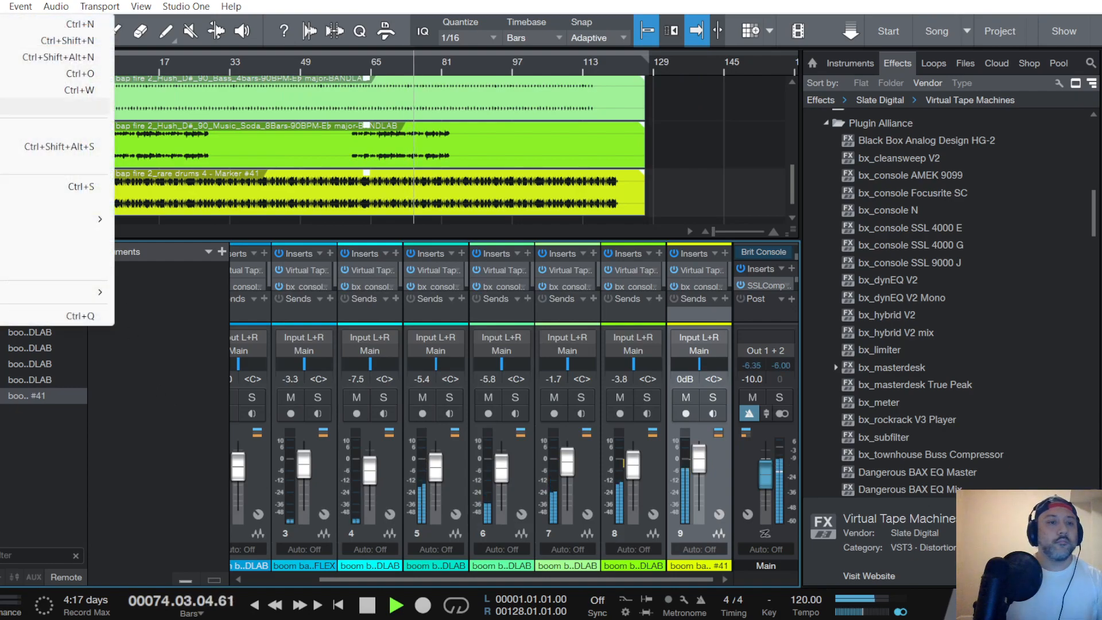
{"action": "left_click", "coordinate": [1, 186]}
{"action": "key", "text": "space"}
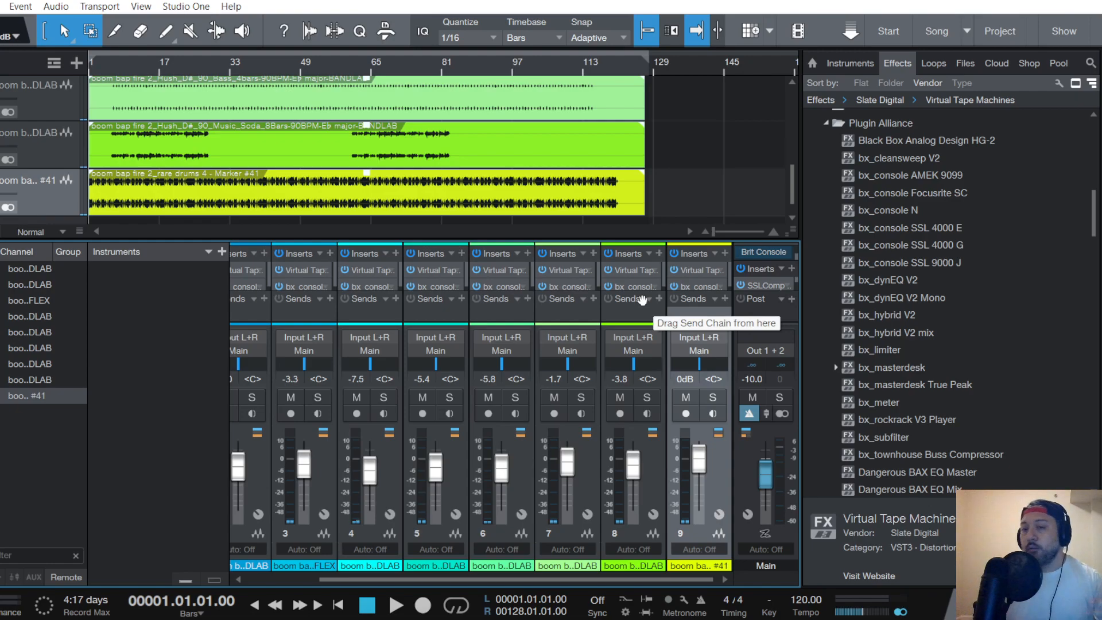
- Review the settings of the SSLComp Stereo and Virtual Tape Machines inserts on the Main bus with playback stopped
{"action": "double_click", "coordinate": [771, 285]}
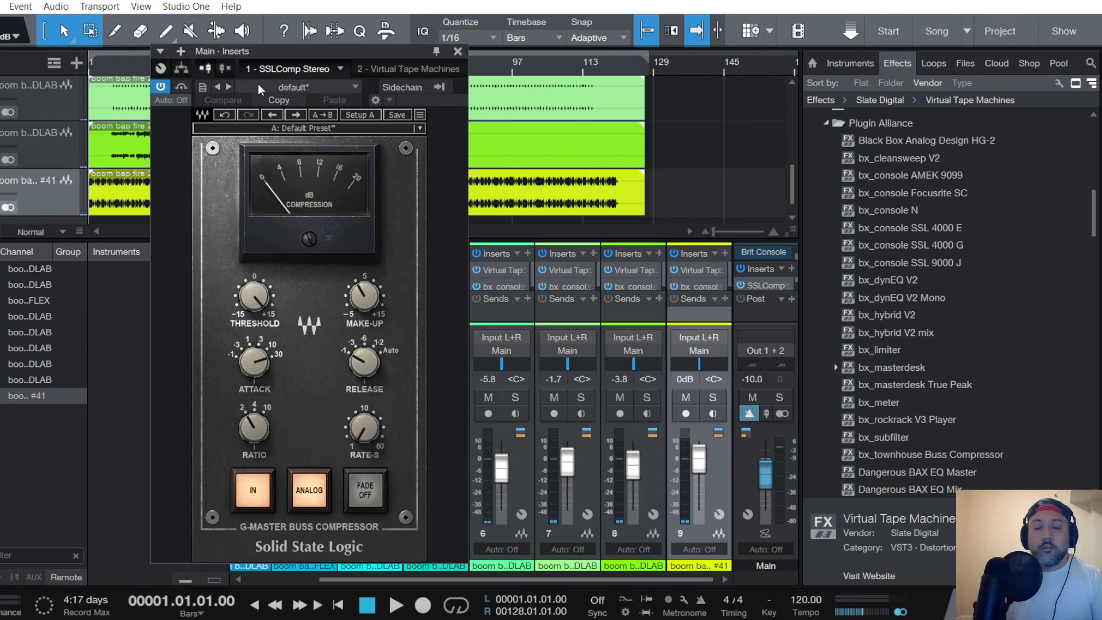
{"action": "left_click", "coordinate": [407, 70]}
{"action": "left_click", "coordinate": [806, 51]}
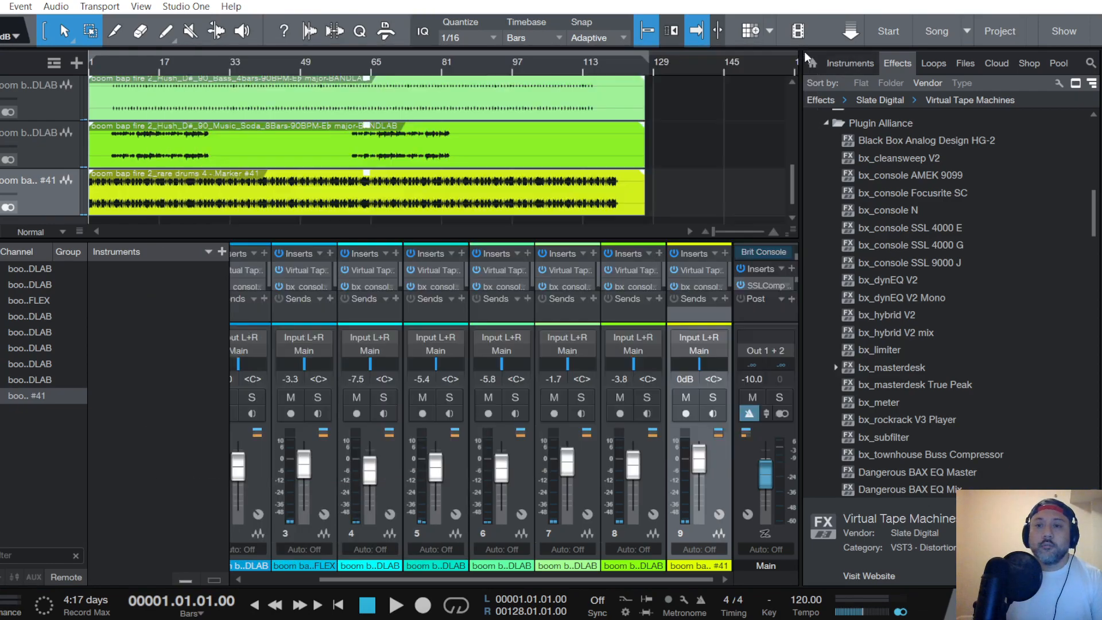
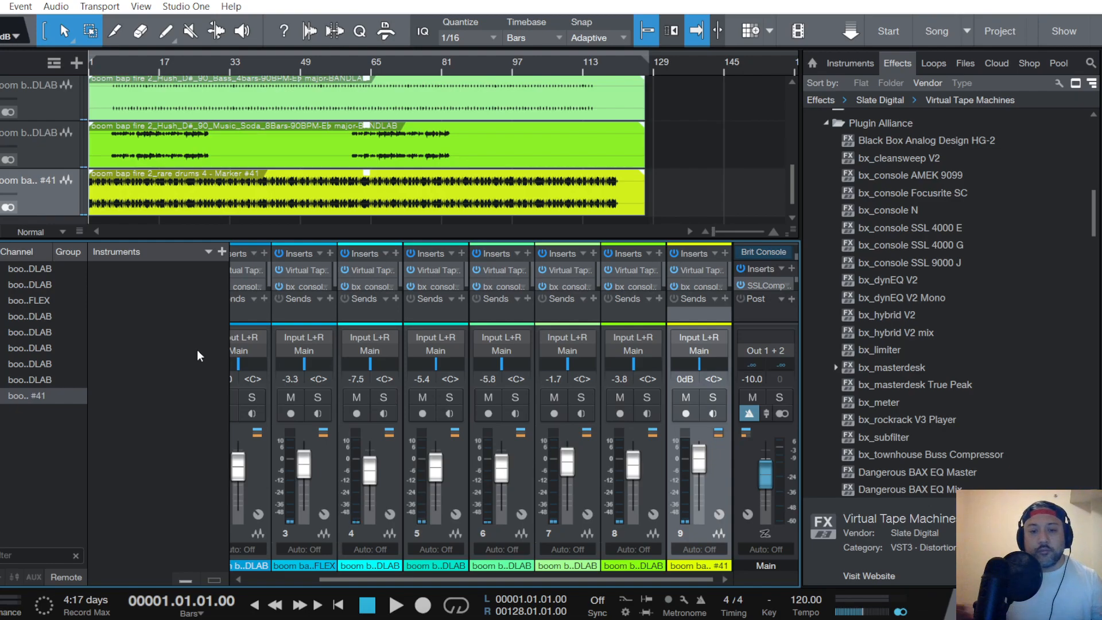
- Review the bx_console SSL 4000 G on the hats channel and the Brit Console Mix FX on the Main bus
{"action": "left_click", "coordinate": [438, 287]}
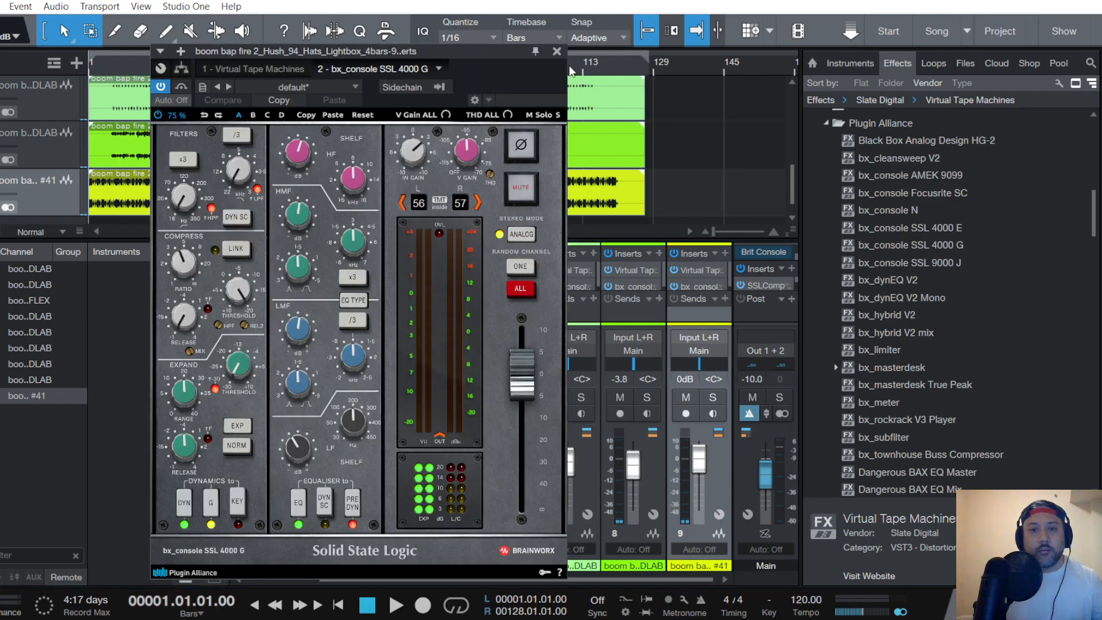
{"action": "left_click", "coordinate": [557, 51]}
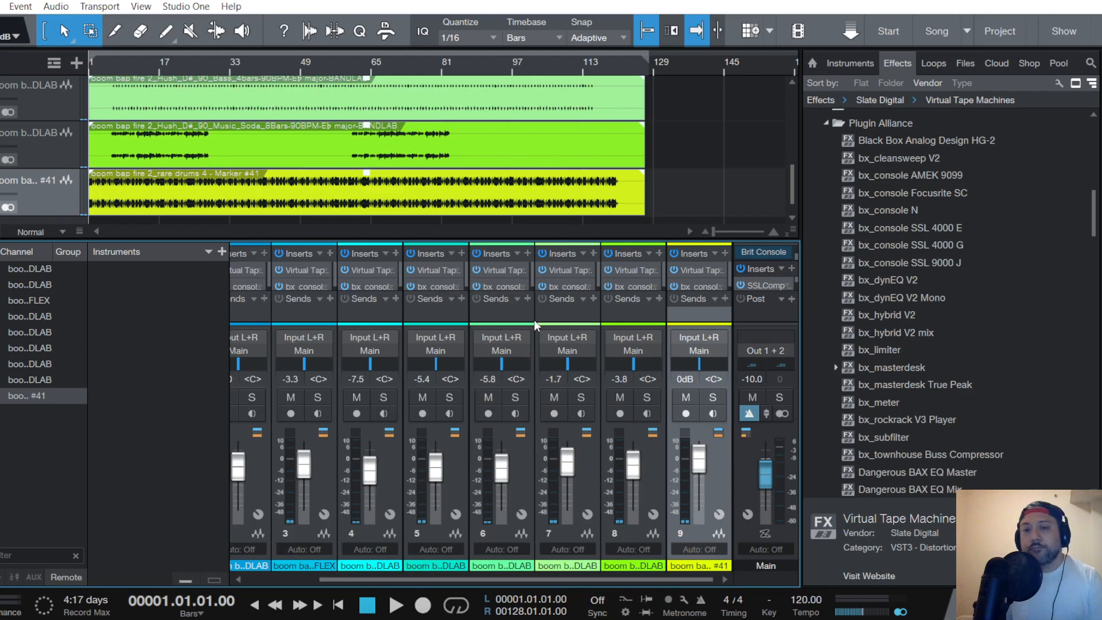
{"action": "left_click", "coordinate": [773, 251]}
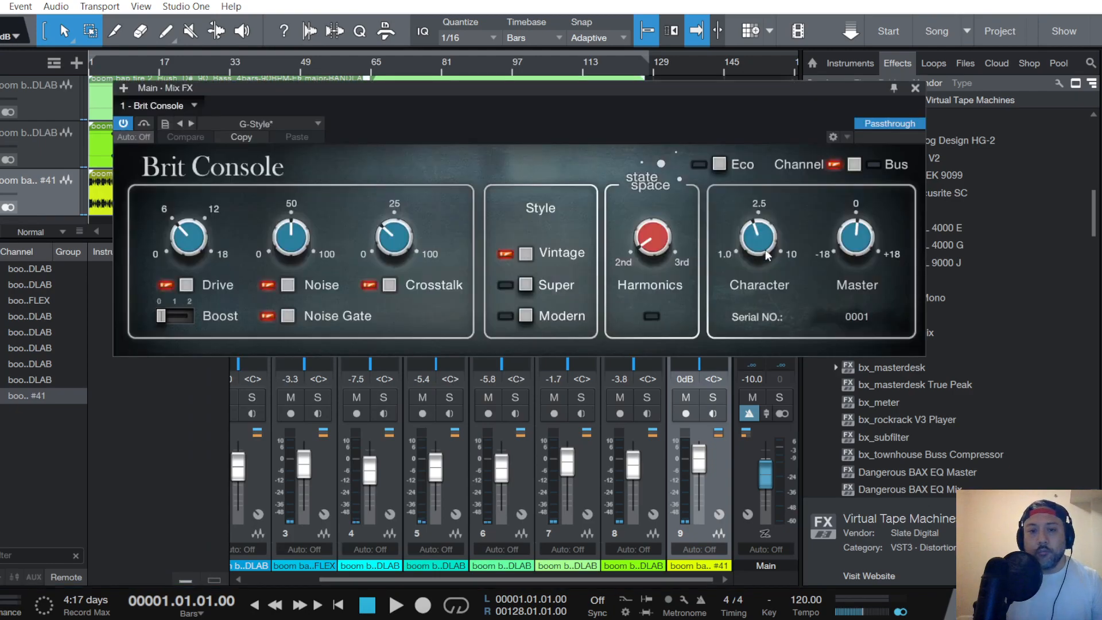
{"action": "left_click", "coordinate": [916, 88]}
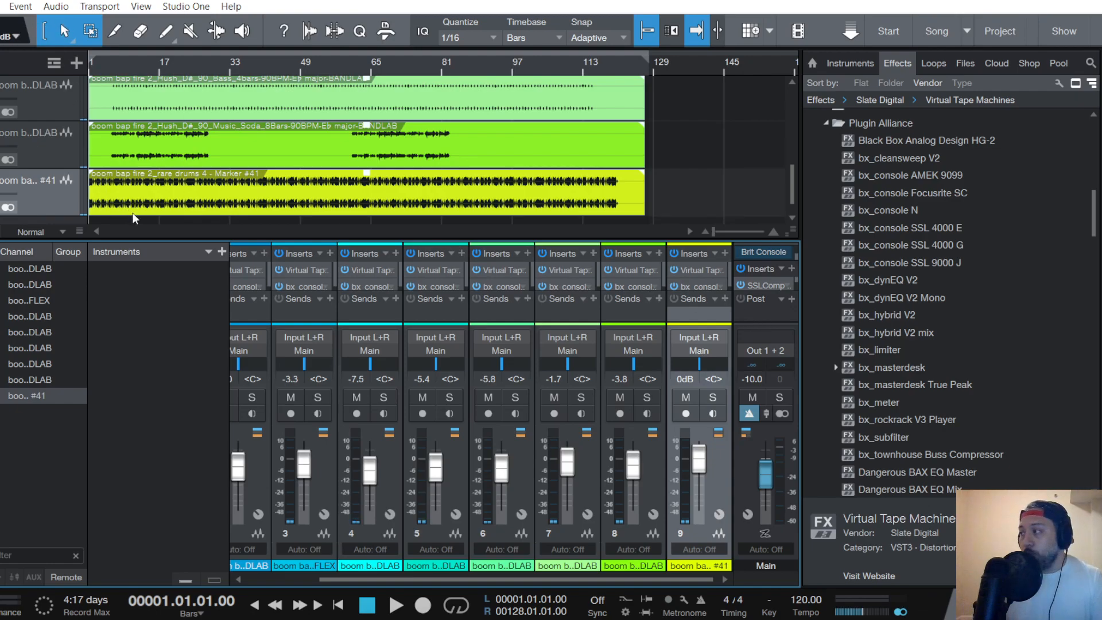
{"action": "left_click", "coordinate": [770, 254]}
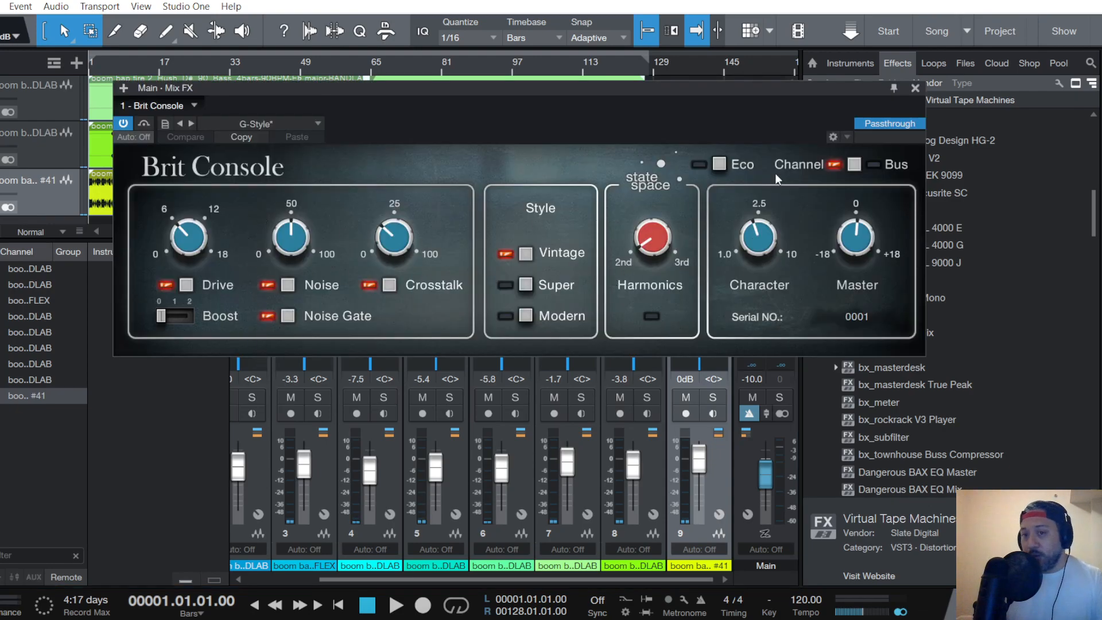
{"action": "left_click", "coordinate": [917, 88]}
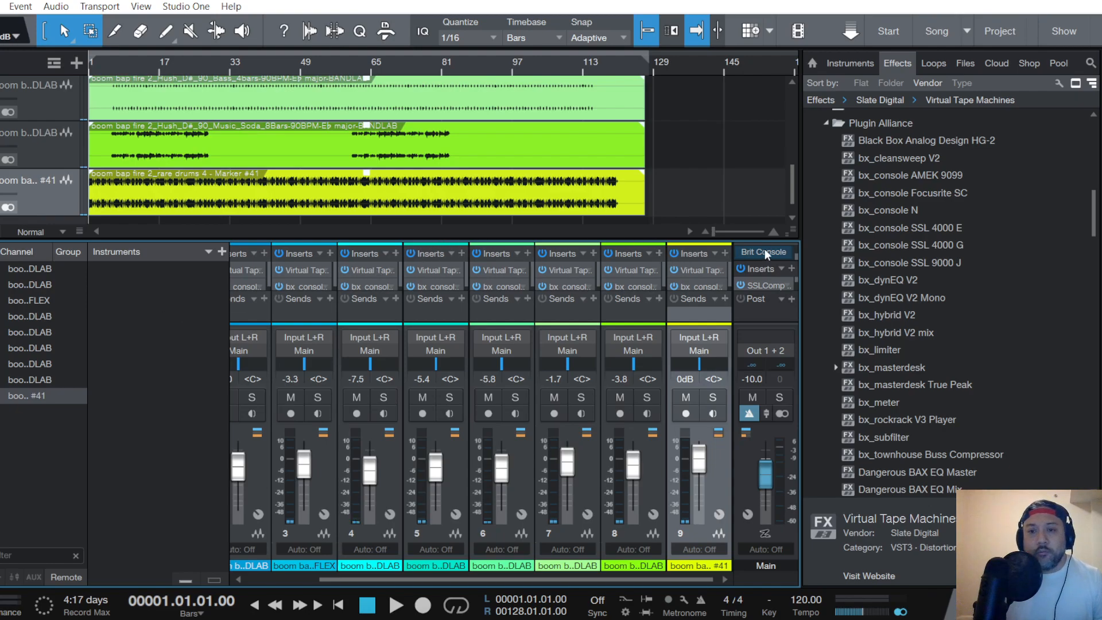
- Review the SSLComp Stereo compressor and the Virtual Tape Machines settings on the Main bus inserts
{"action": "left_click", "coordinate": [764, 283]}
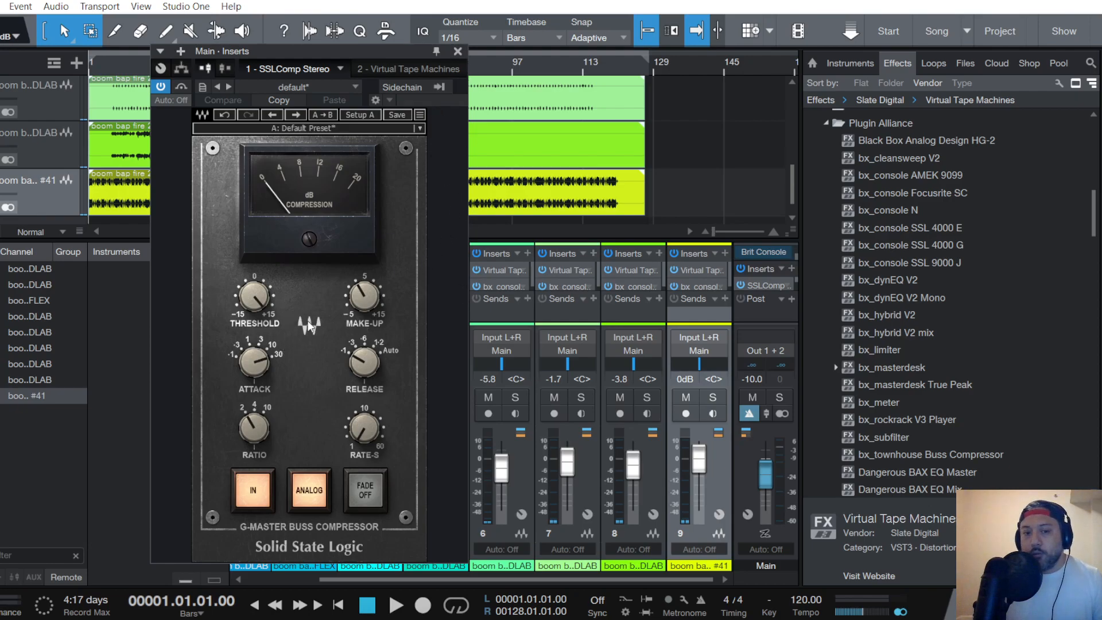
{"action": "left_click", "coordinate": [458, 51]}
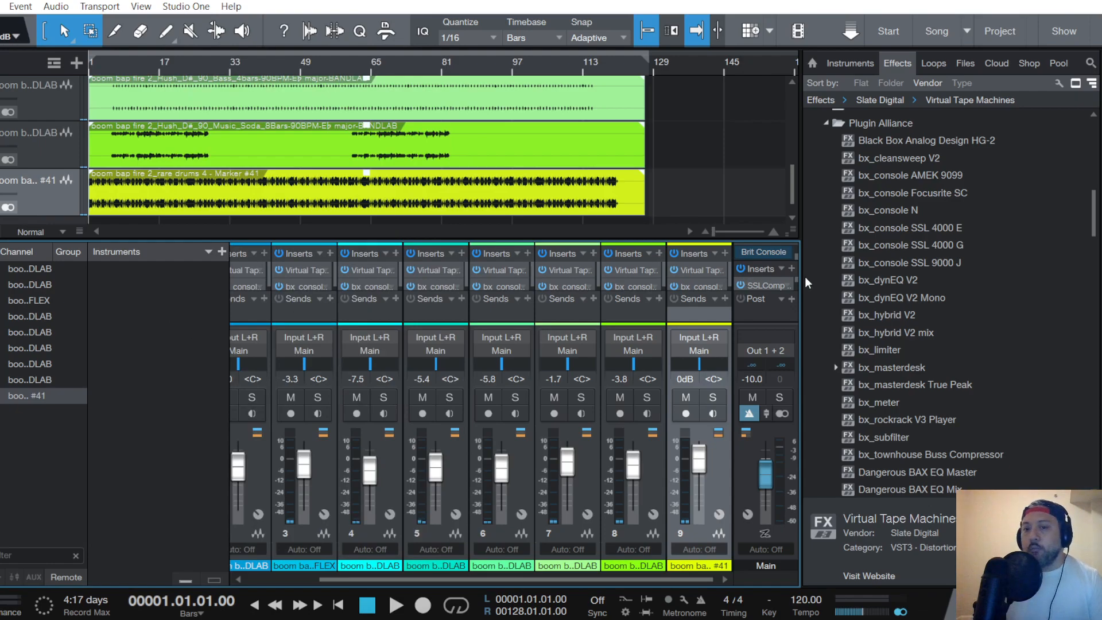
{"action": "left_click", "coordinate": [767, 285]}
{"action": "left_click", "coordinate": [405, 66]}
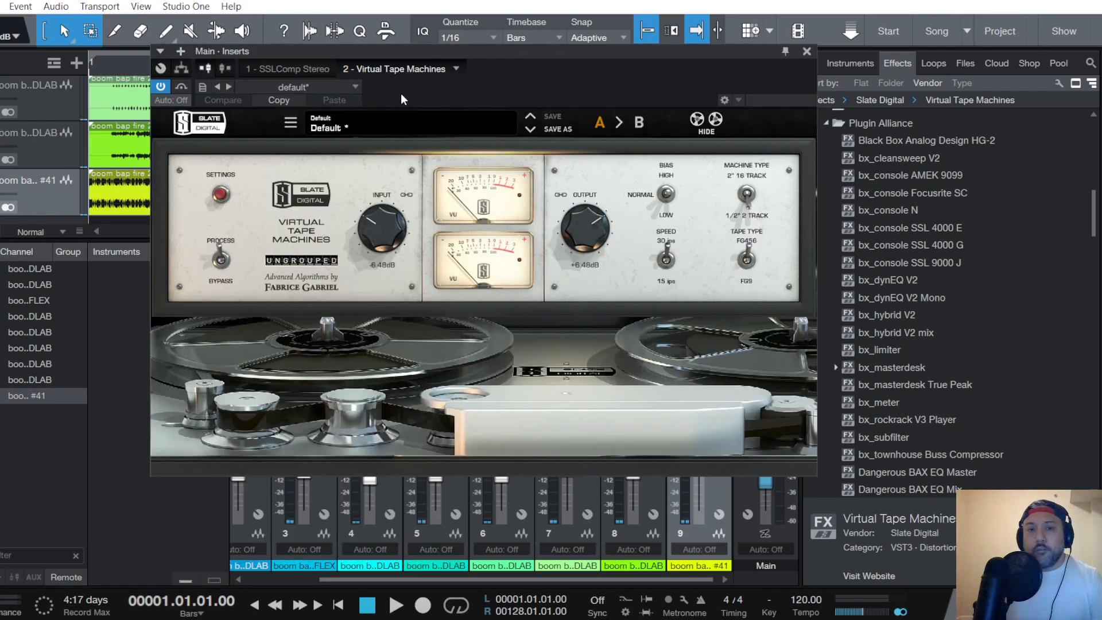
{"action": "left_click", "coordinate": [807, 52]}
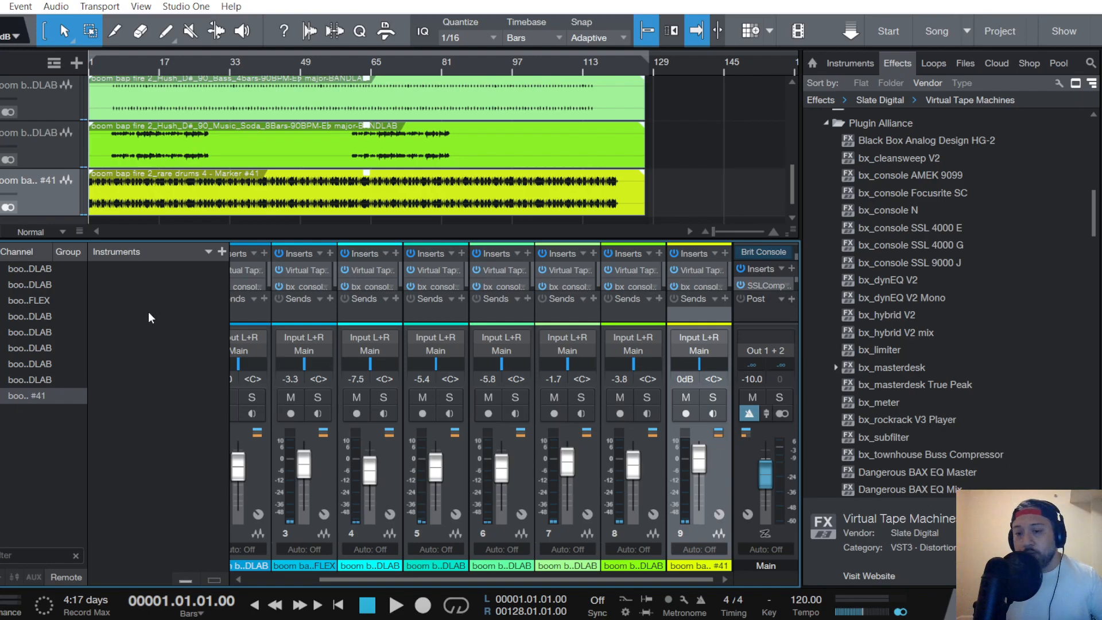
- Save the song
{"action": "left_click", "coordinate": [0, 6]}
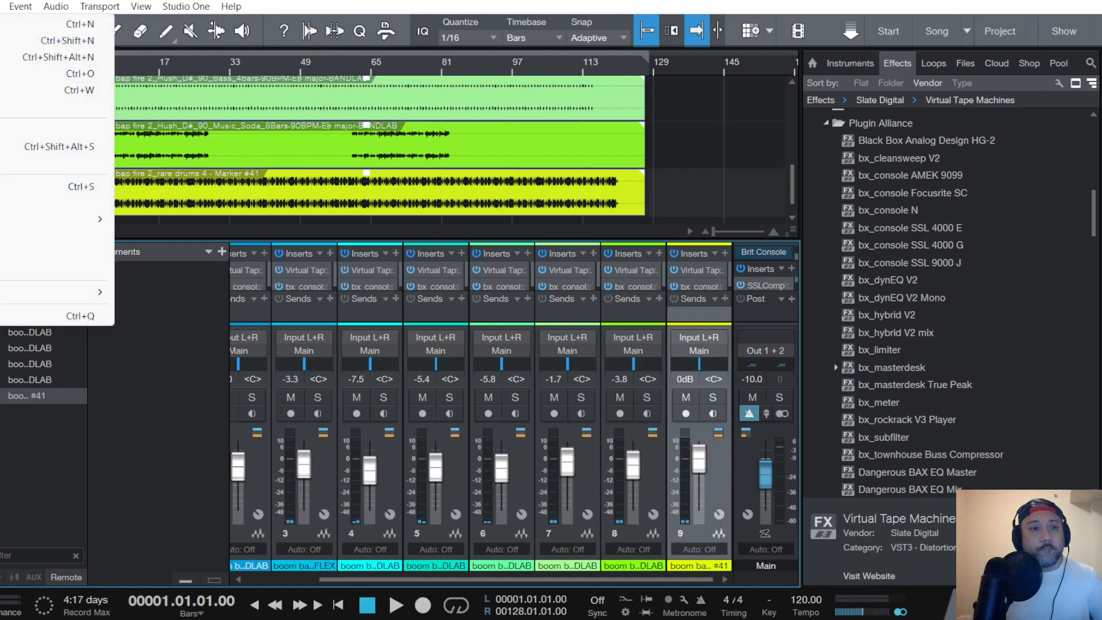
{"action": "left_click", "coordinate": [2, 187]}
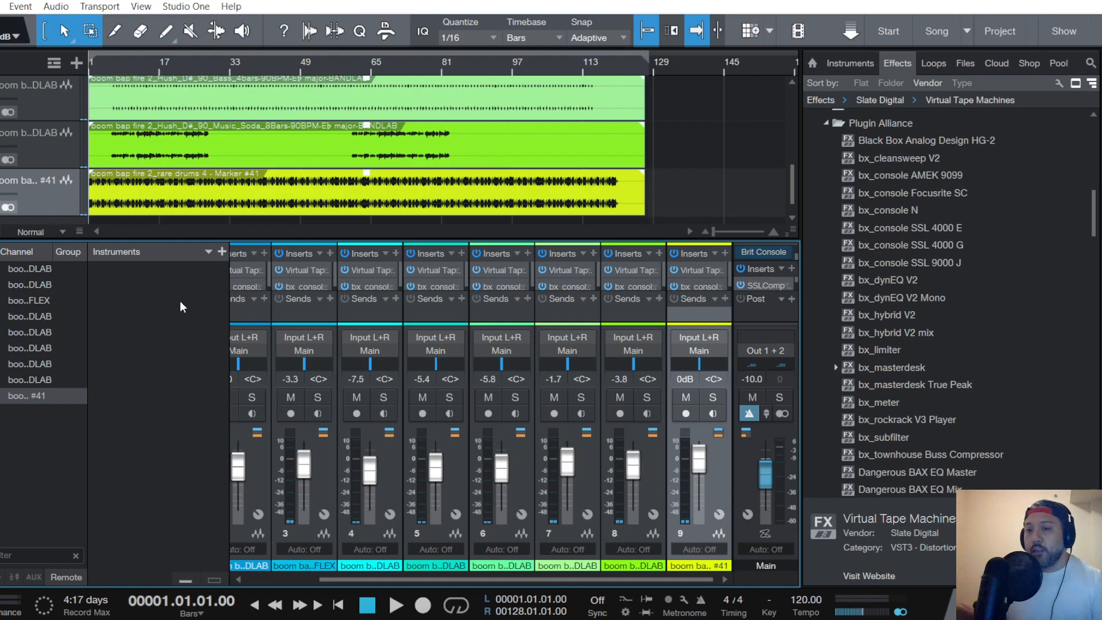
- Look through the Plugin Alliance effects in the browser, from the bx_console channel strips to the Lindell and Vertigo plug-ins
{"action": "scroll", "coordinate": [915, 337], "scroll_direction": "down", "scroll_amount": 3}
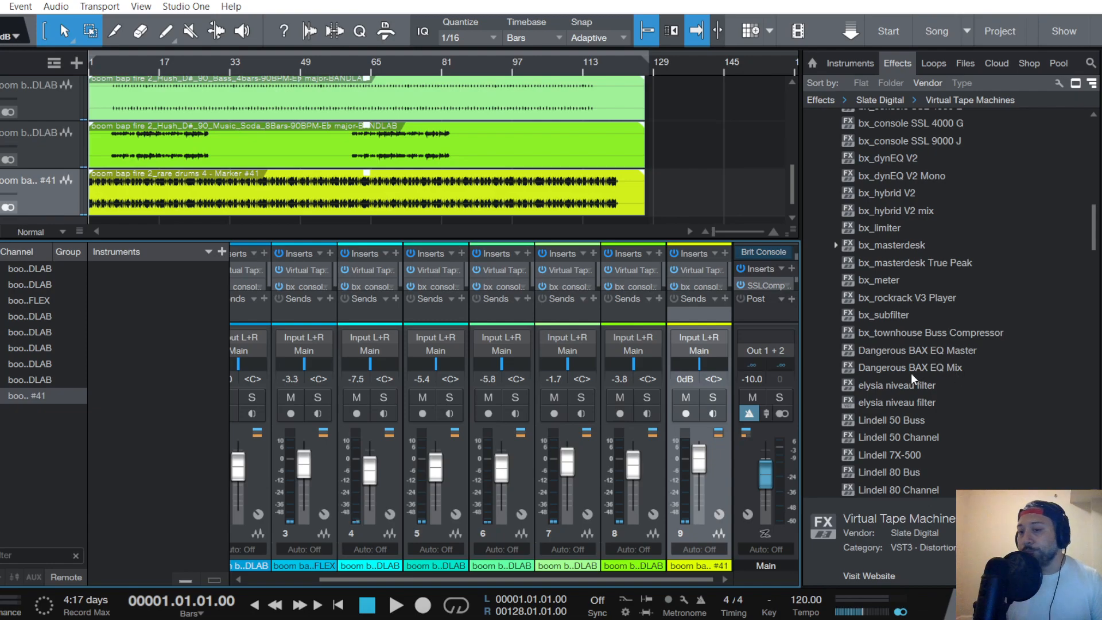
{"action": "scroll", "coordinate": [925, 365], "scroll_direction": "down", "scroll_amount": 2}
{"action": "scroll", "coordinate": [937, 349], "scroll_direction": "down", "scroll_amount": 3}
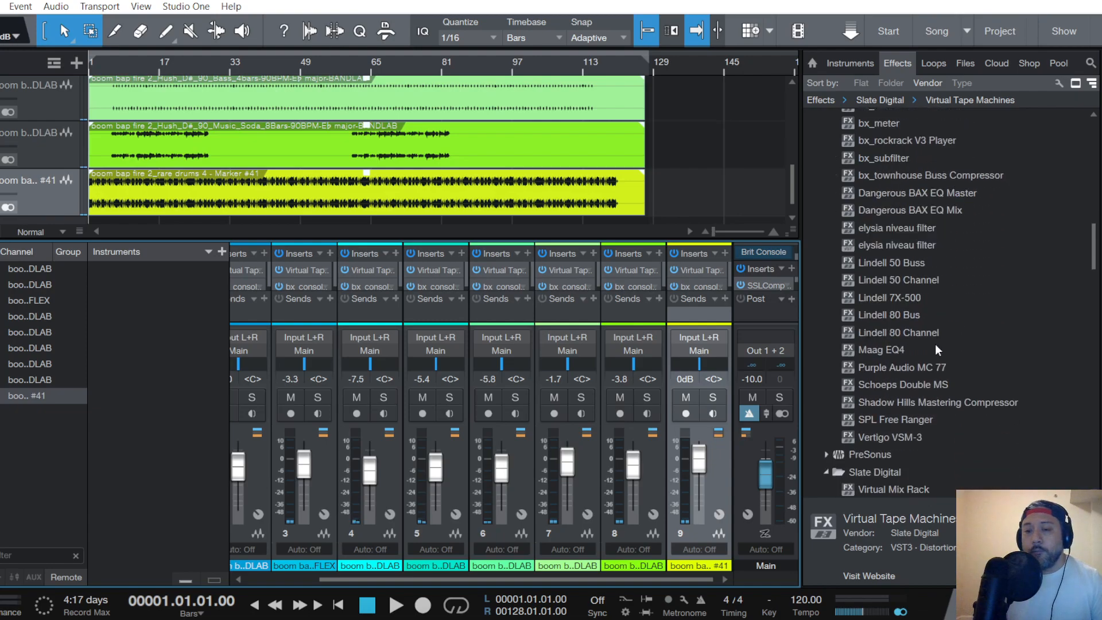
{"action": "scroll", "coordinate": [970, 405], "scroll_direction": "up", "scroll_amount": 2}
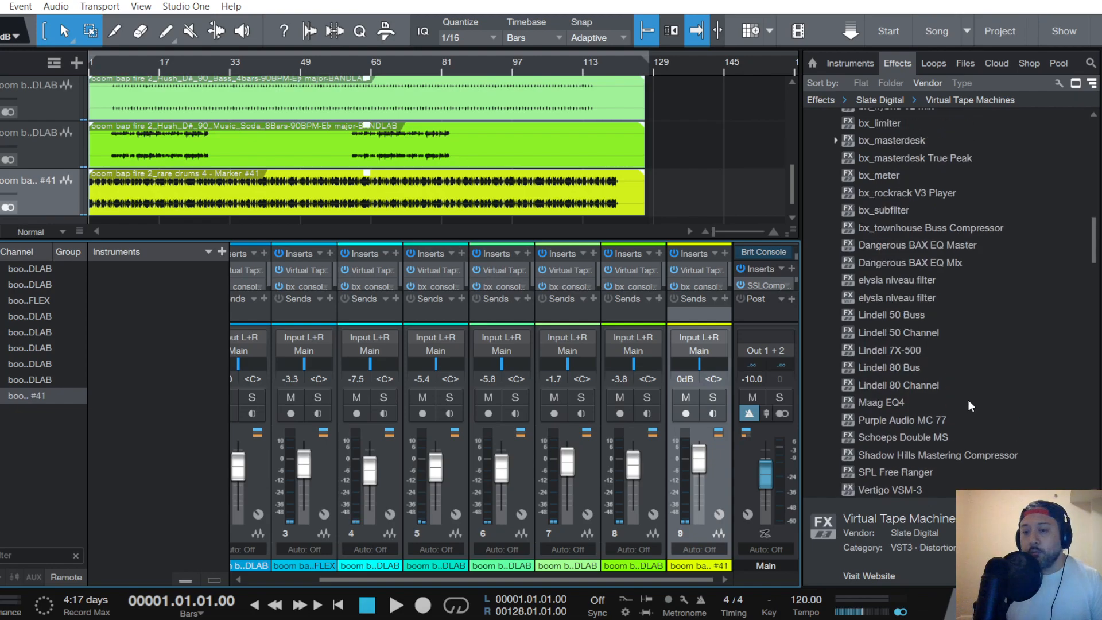
{"action": "scroll", "coordinate": [971, 405], "scroll_direction": "up", "scroll_amount": 6}
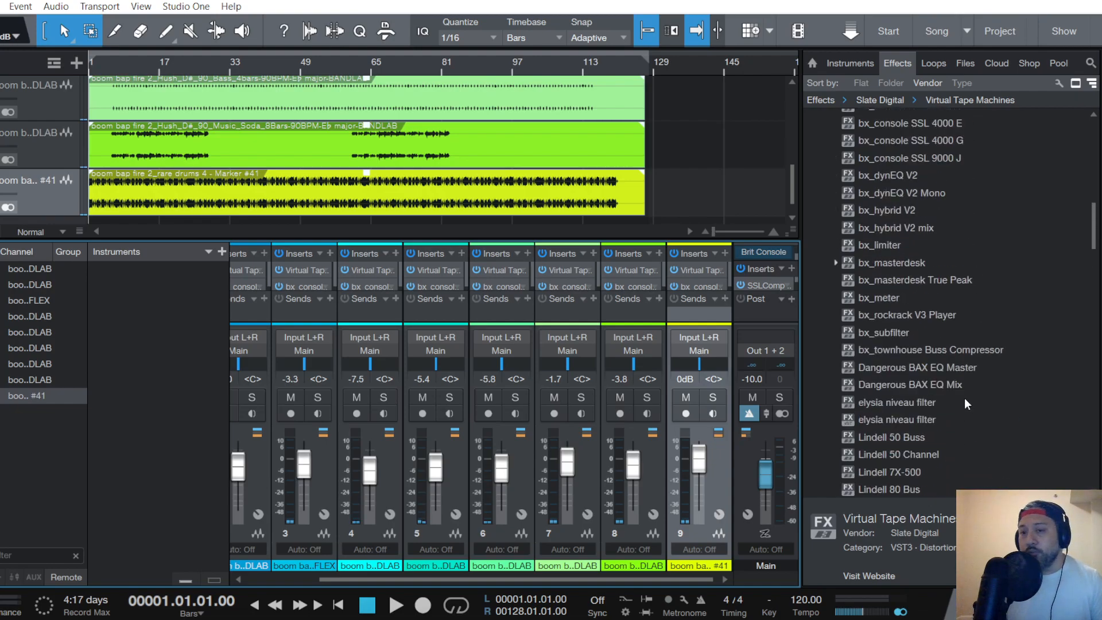
{"action": "scroll", "coordinate": [965, 404], "scroll_direction": "up", "scroll_amount": 2}
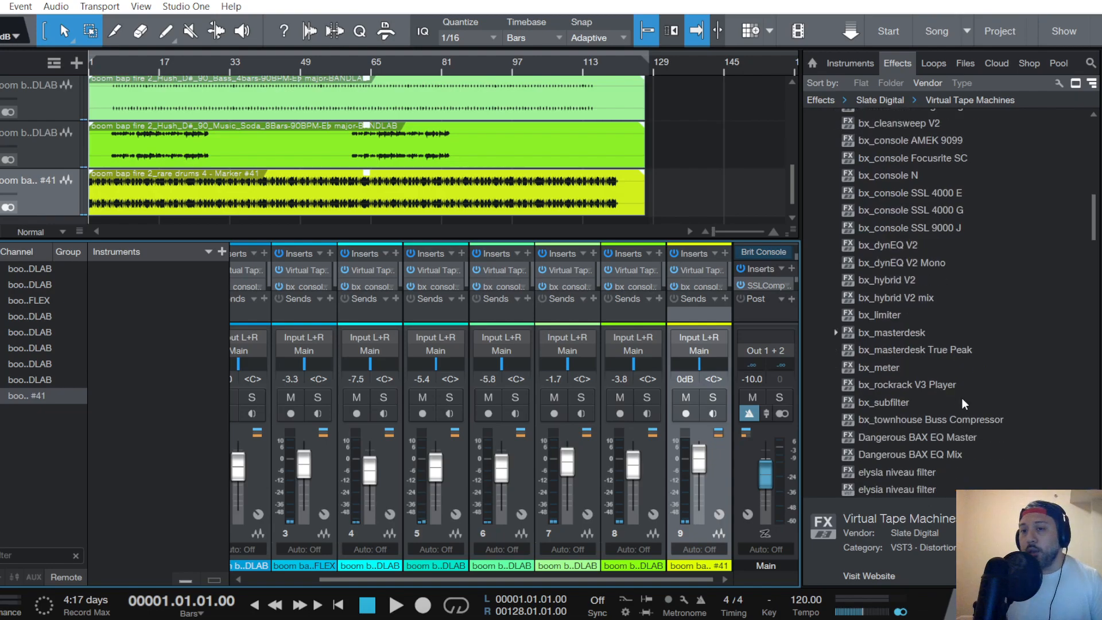
{"action": "scroll", "coordinate": [965, 403], "scroll_direction": "down", "scroll_amount": 1}
{"action": "scroll", "coordinate": [966, 403], "scroll_direction": "down", "scroll_amount": 2}
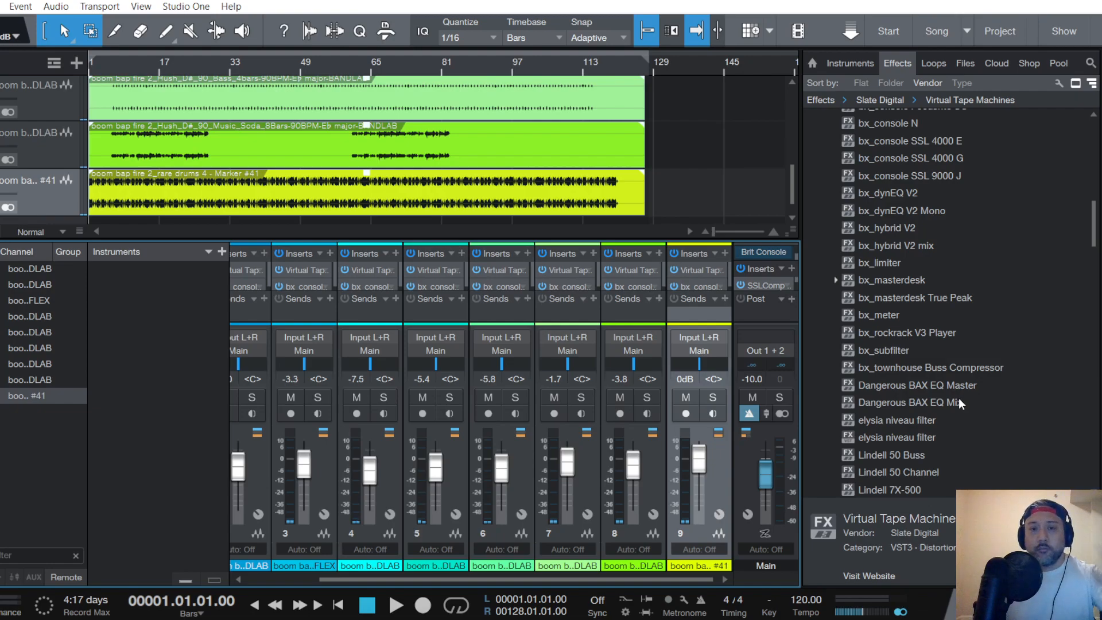
{"action": "key", "text": "alt+Tab"}
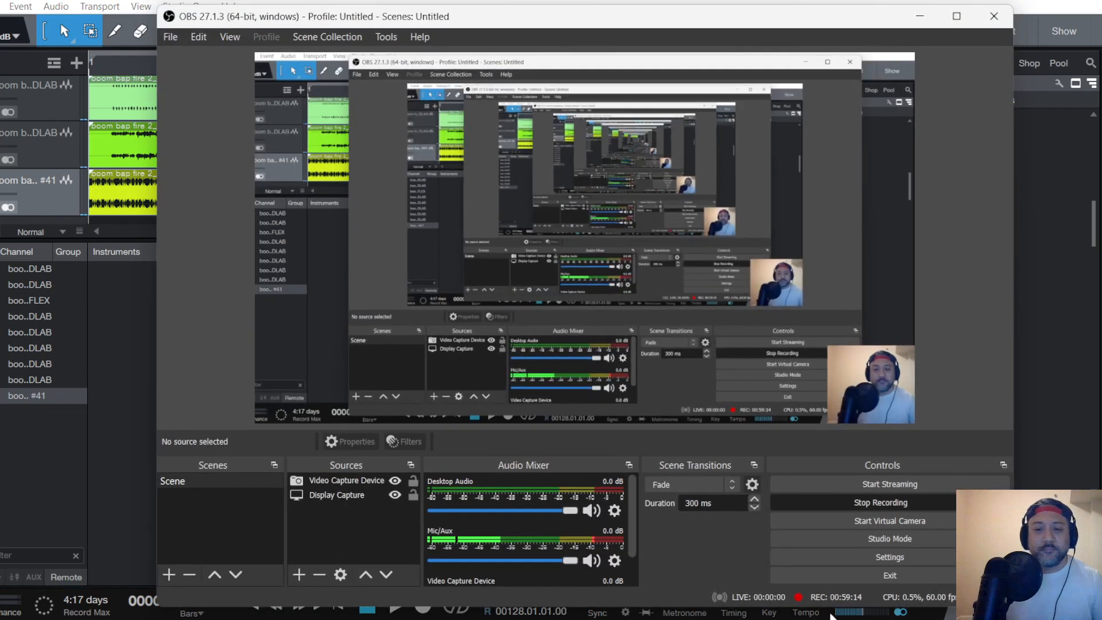